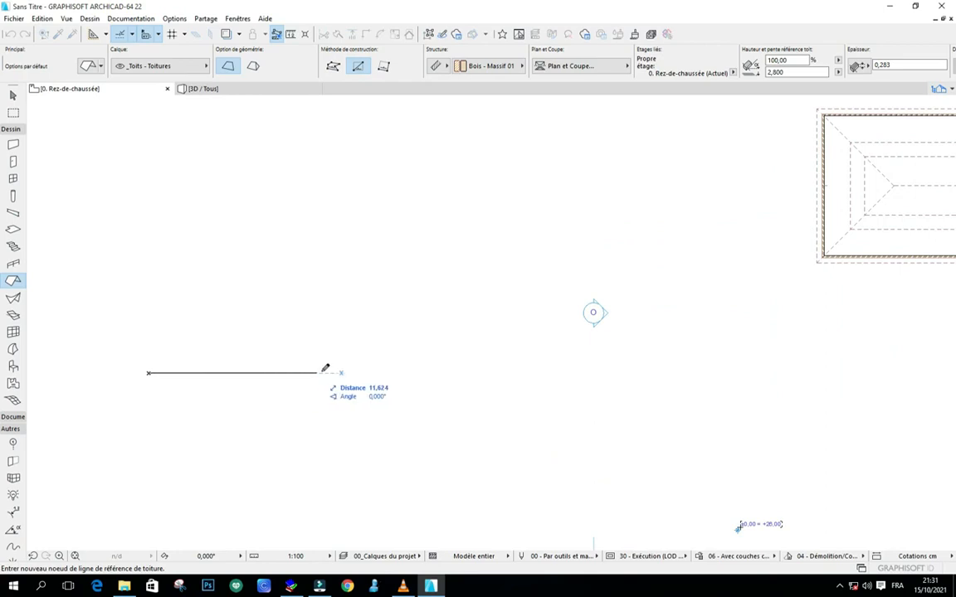
Step: Draw a rectangular single-plane roof rising from a horizontal reference line, with its outline enclosing that line
left_click(387, 373)
left_click(267, 278)
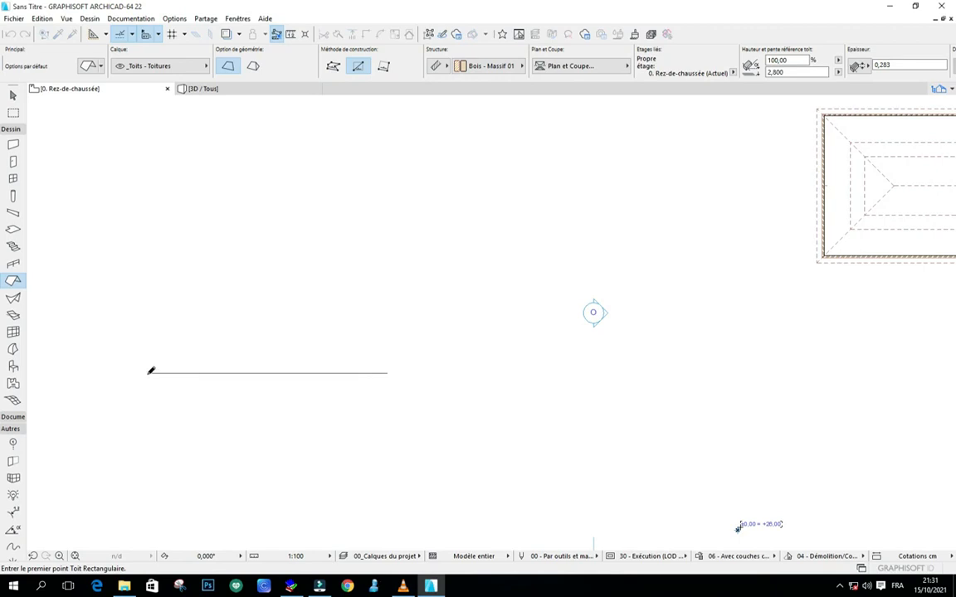
left_click(133, 413)
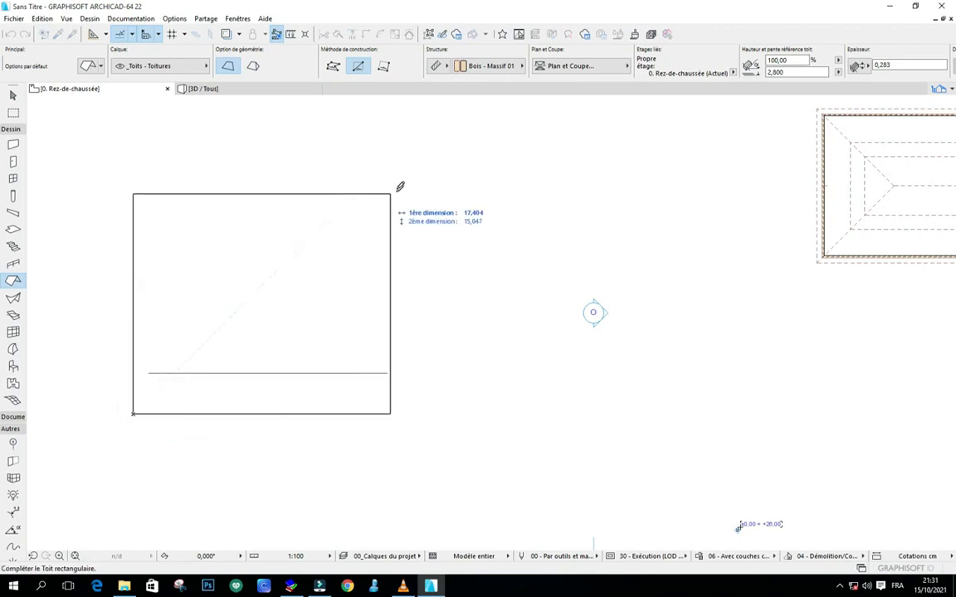
left_click(395, 150)
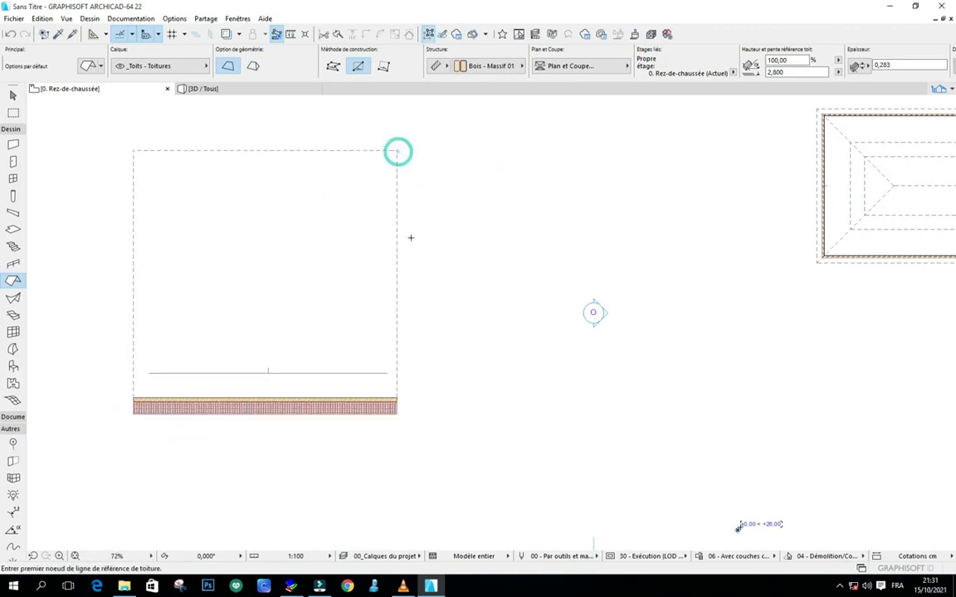
Step: Display the model in 3D and examine the slope of the new single-plane roof from the side
scroll(414, 299, "down", 3)
scroll(315, 231, "up", 3)
scroll(315, 228, "down", 3)
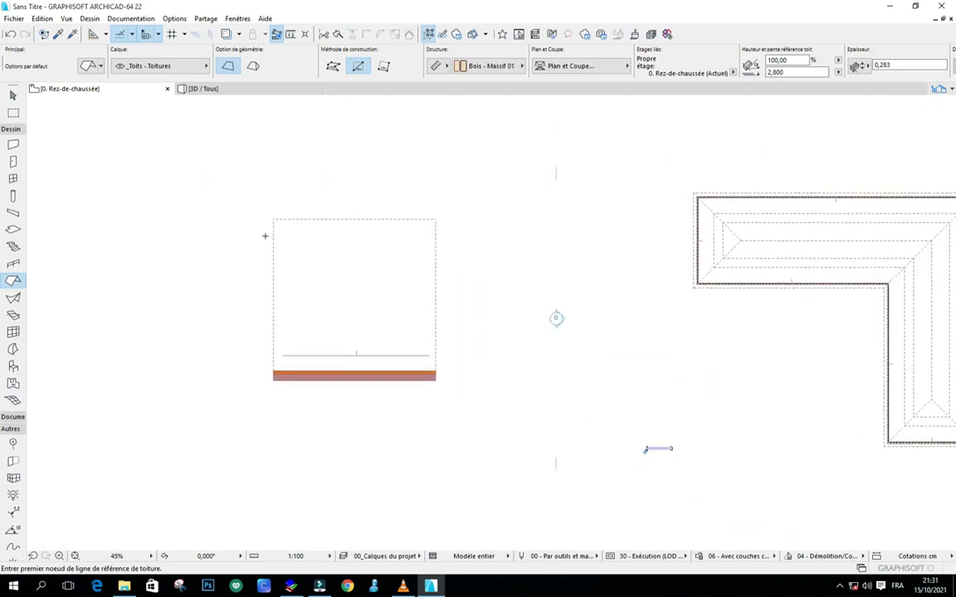
scroll(262, 175, "up", 2)
right_click(555, 171)
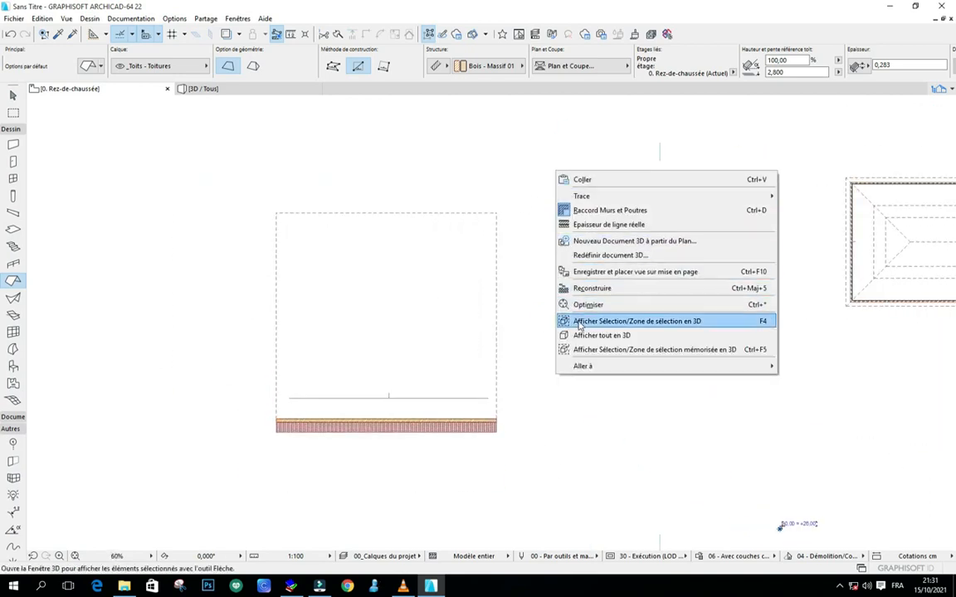
left_click(579, 322)
scroll(373, 298, "down", 5)
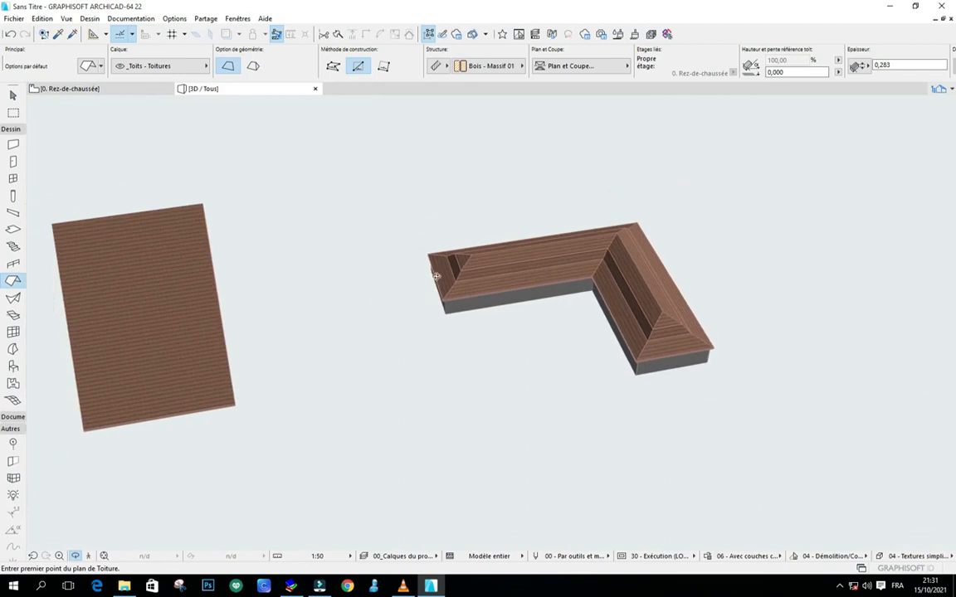
middle_click_drag(220, 331, 340, 355, "shift")
middle_click_drag(379, 303, 454, 264, "shift")
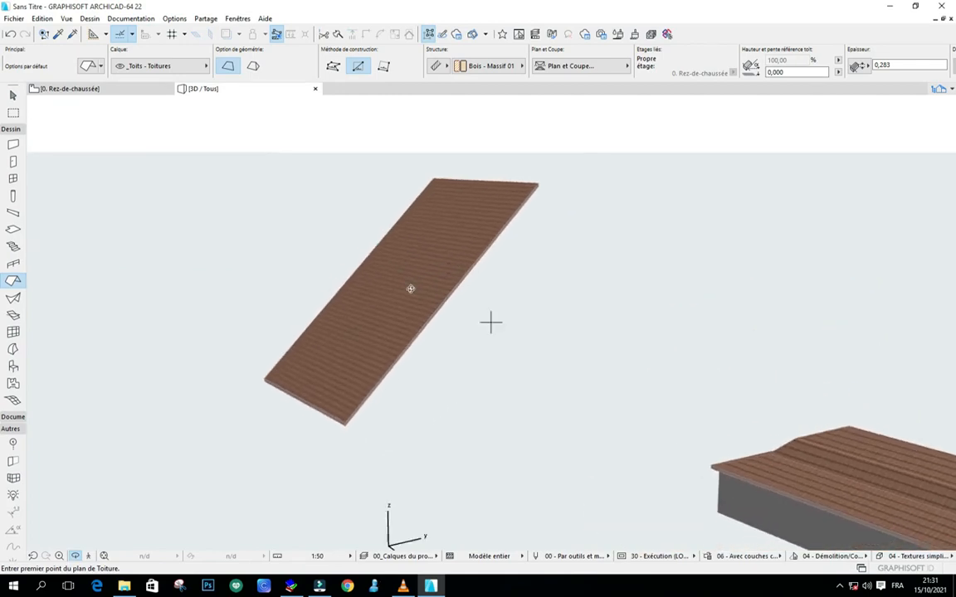
middle_click_drag(410, 289, 373, 340, "shift")
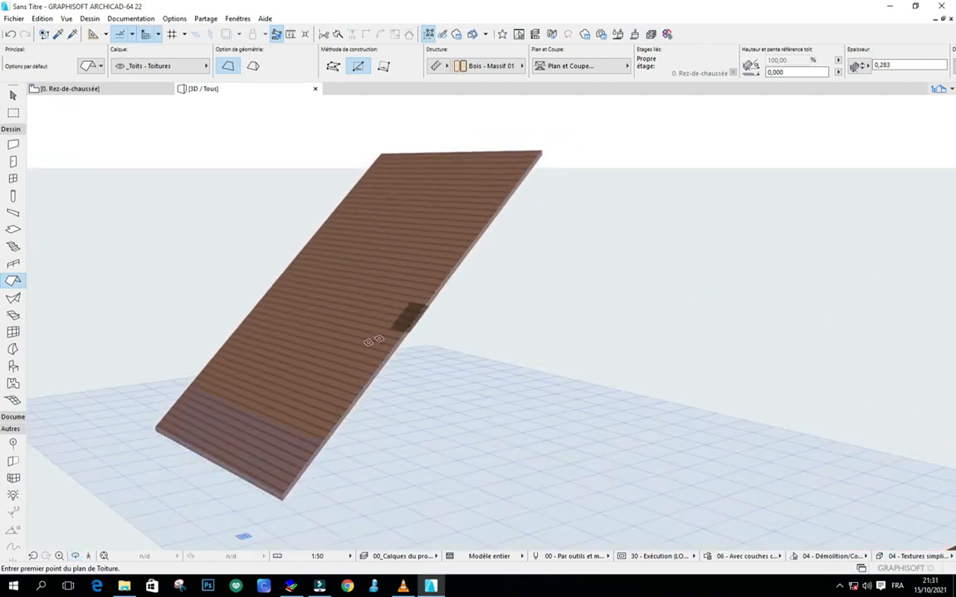
Step: Set the slope of the single-plane roof to 60%
left_click(367, 336, "shift")
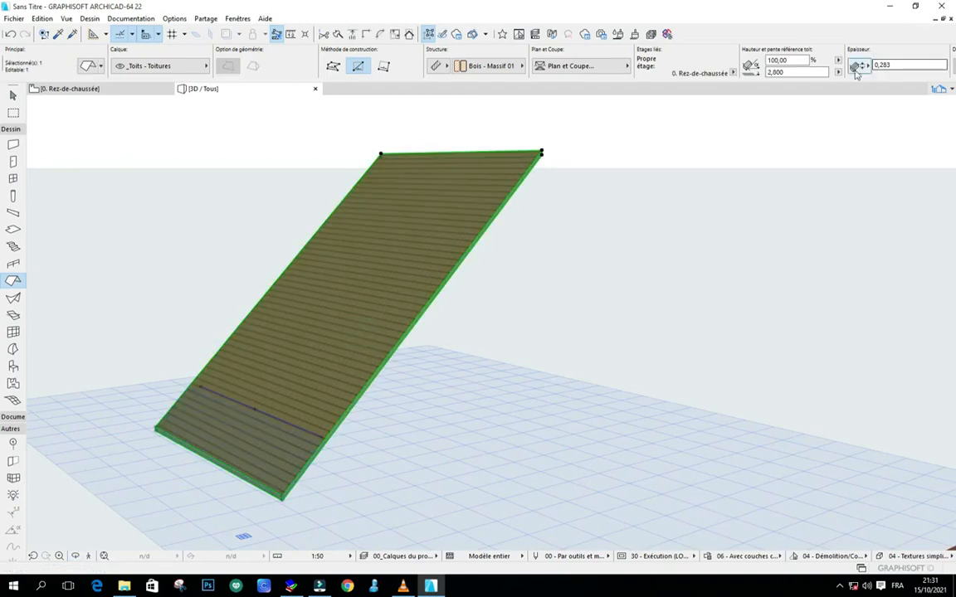
left_click(788, 61)
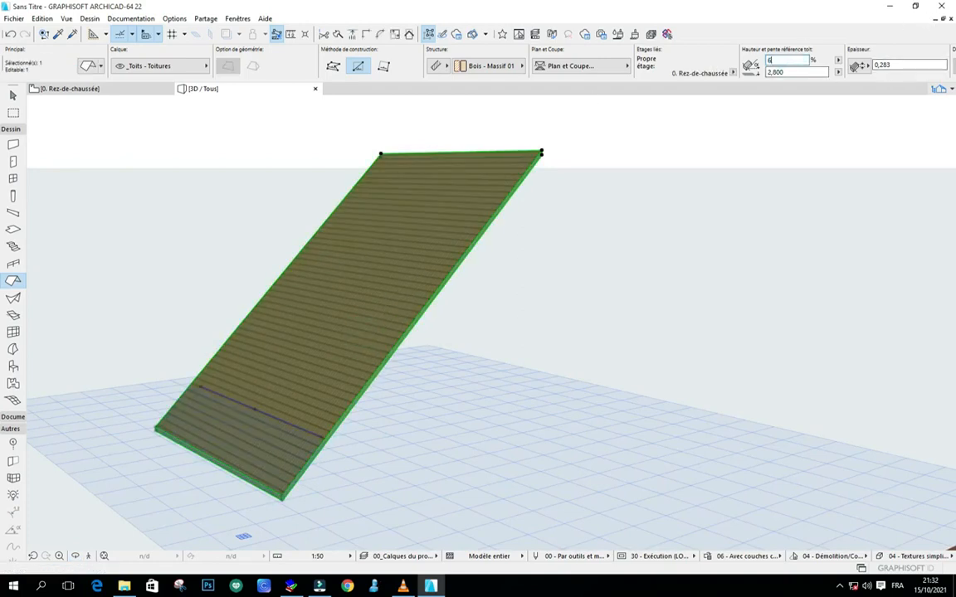
key("Return")
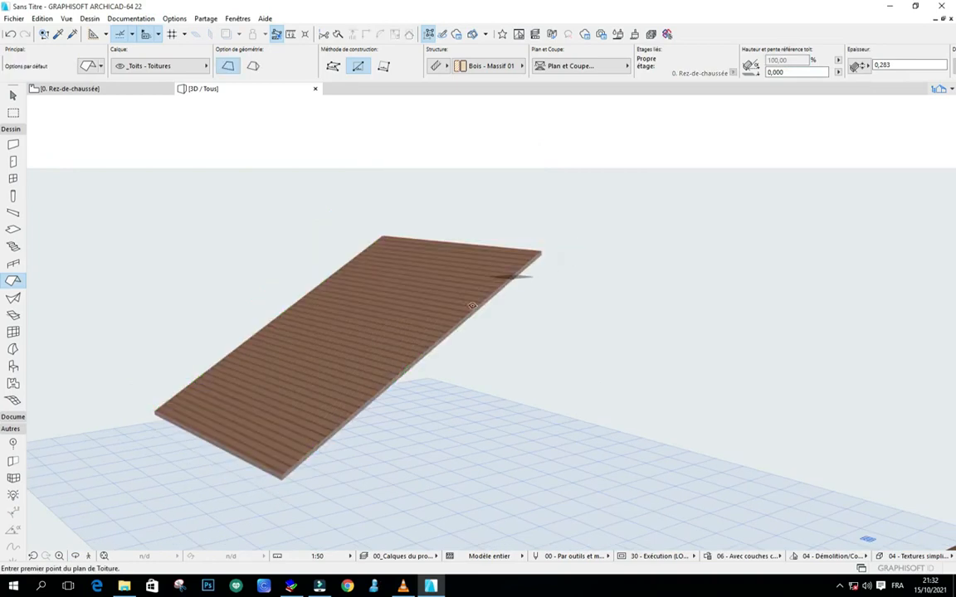
Step: Return to the ground-floor plan and cut a rectangular opening in the upper-left part of the single-plane roof
left_click(98, 88)
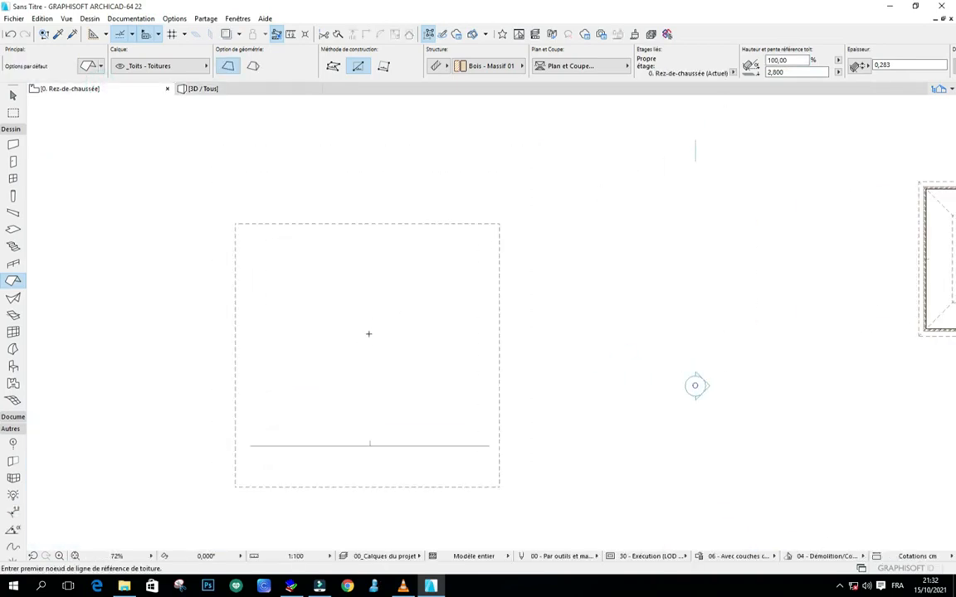
left_click(236, 221, "shift")
left_click(273, 247, "shift")
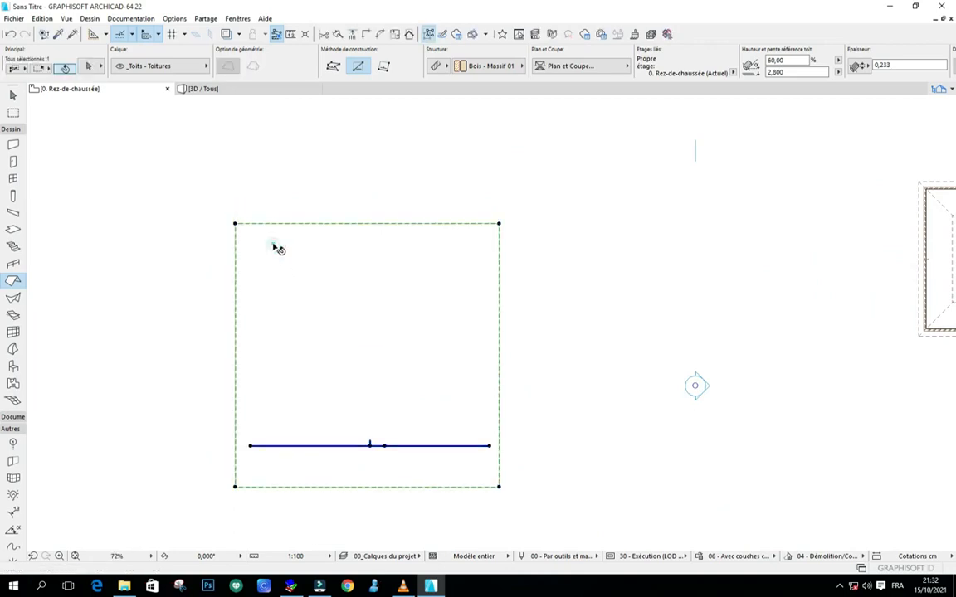
scroll(166, 178, "down", 1)
scroll(353, 321, "up", 1)
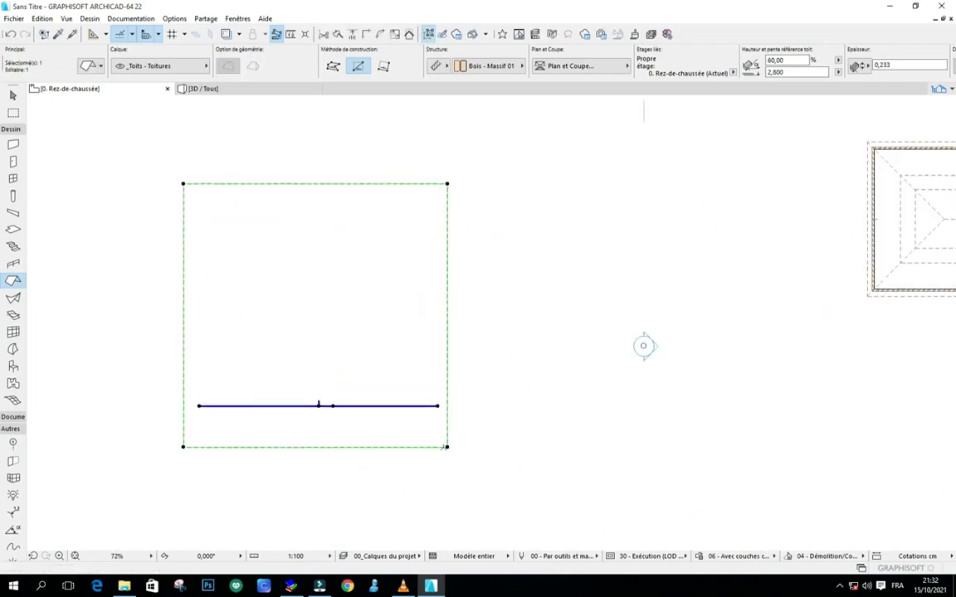
left_click(448, 446)
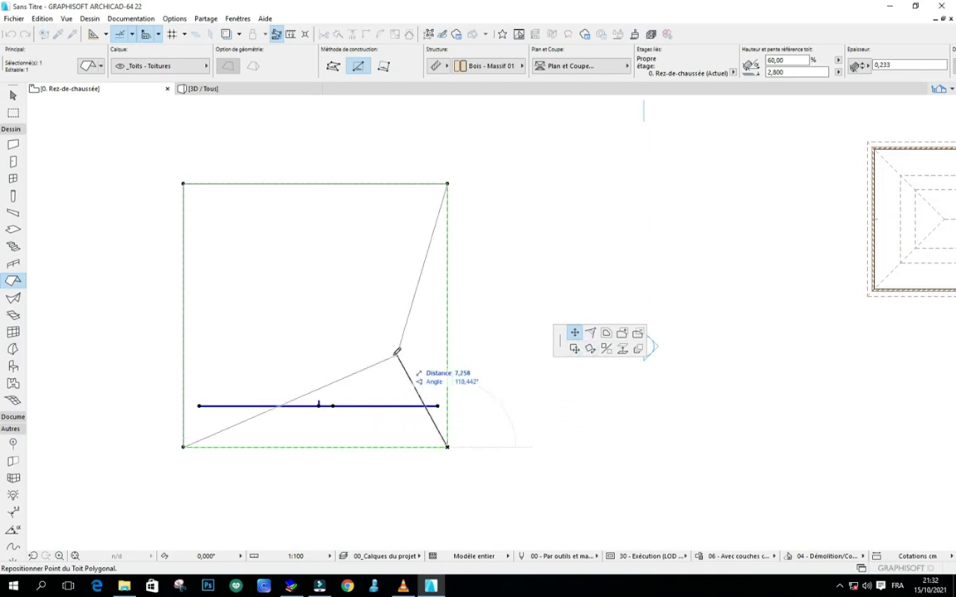
key("Escape")
left_click(448, 446)
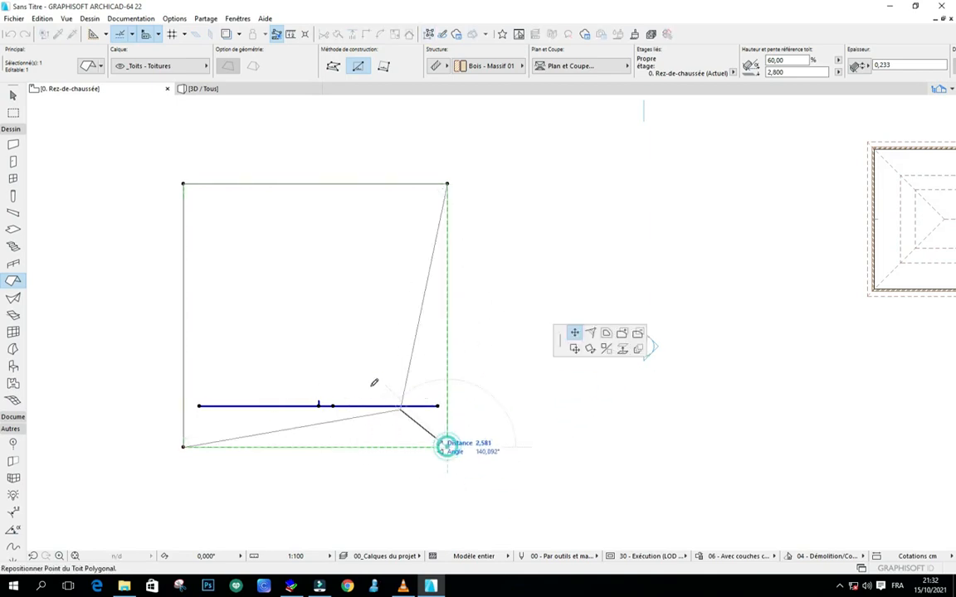
left_click(638, 334)
left_click(219, 246)
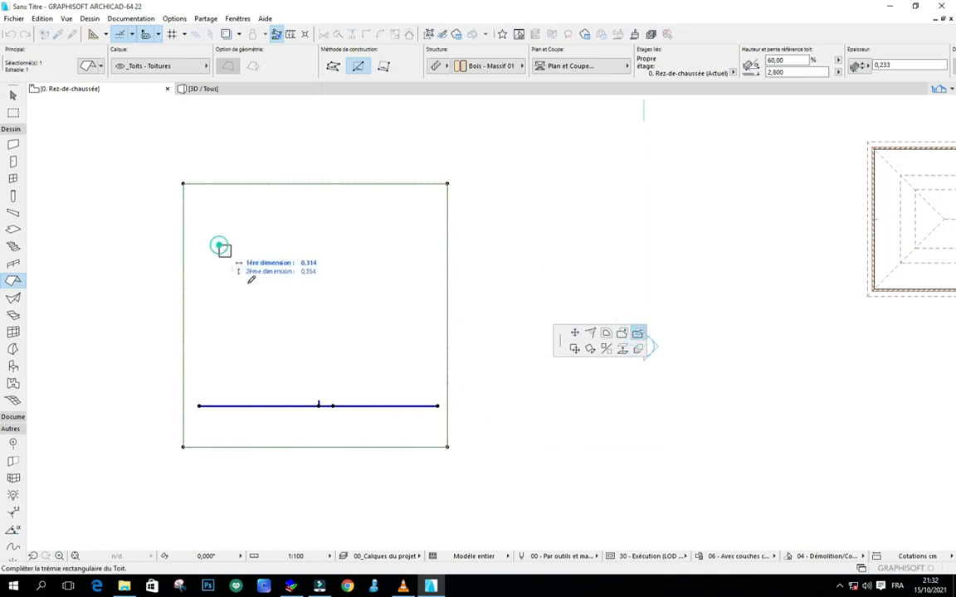
left_click(299, 331)
key("Escape")
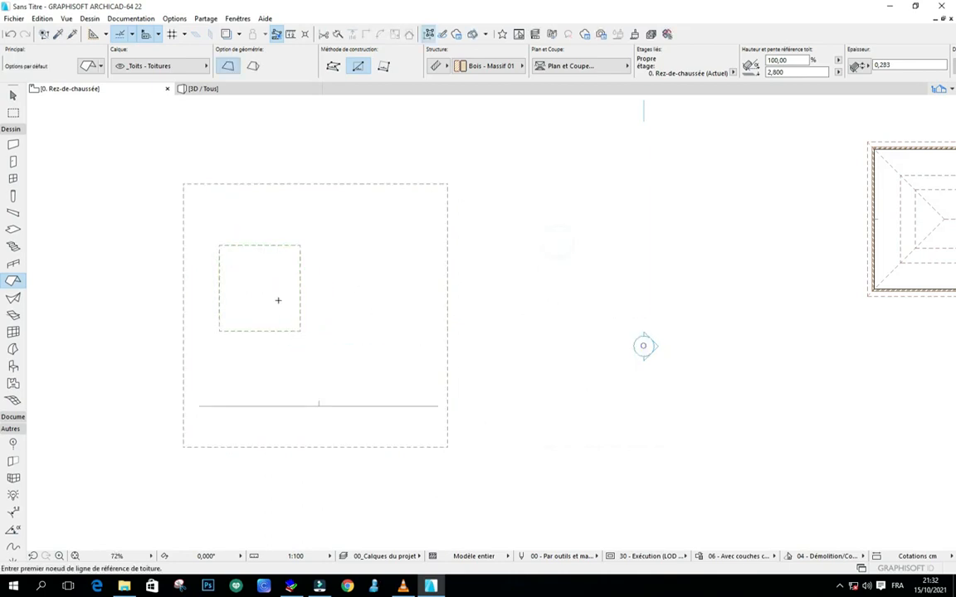
Step: View the roof with its rectangular opening in 3D and return to the ground-floor plan
right_click(495, 235)
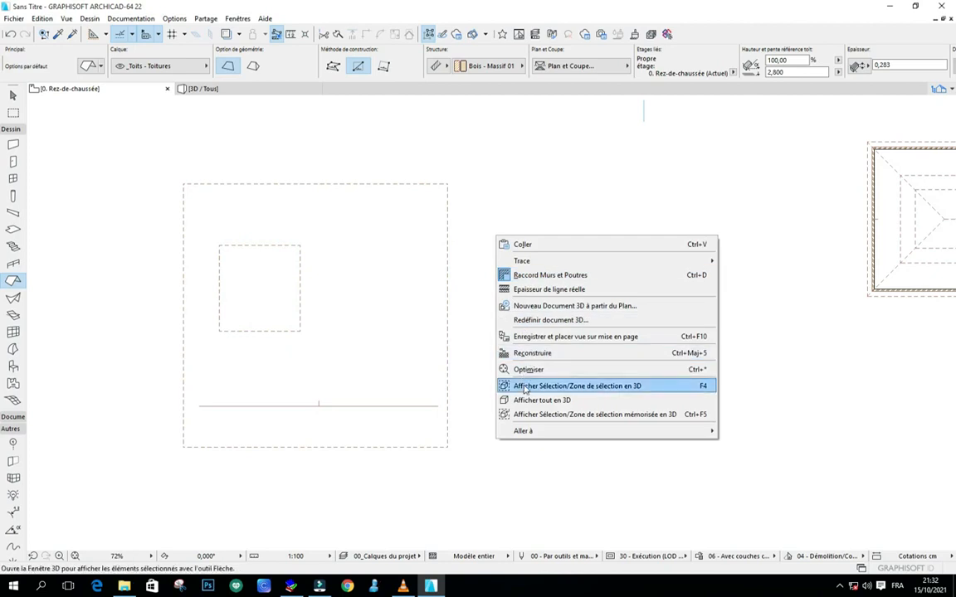
left_click(524, 387)
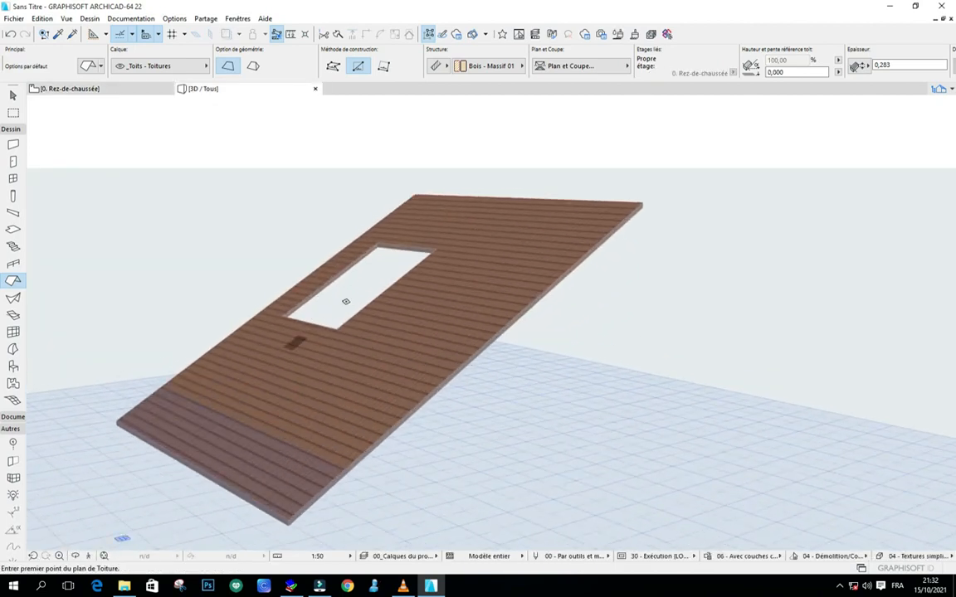
left_click(93, 88)
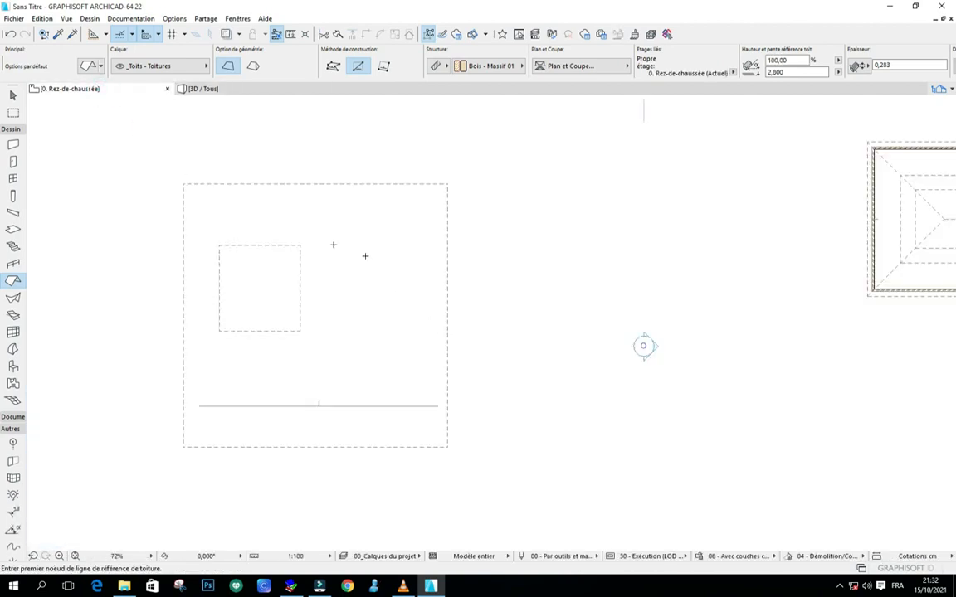
Step: Offset the outer outline of the single-plane roof outward by 0,6, keeping the rectangular opening as it is
left_click(301, 249, "shift")
scroll(456, 418, "up", 2)
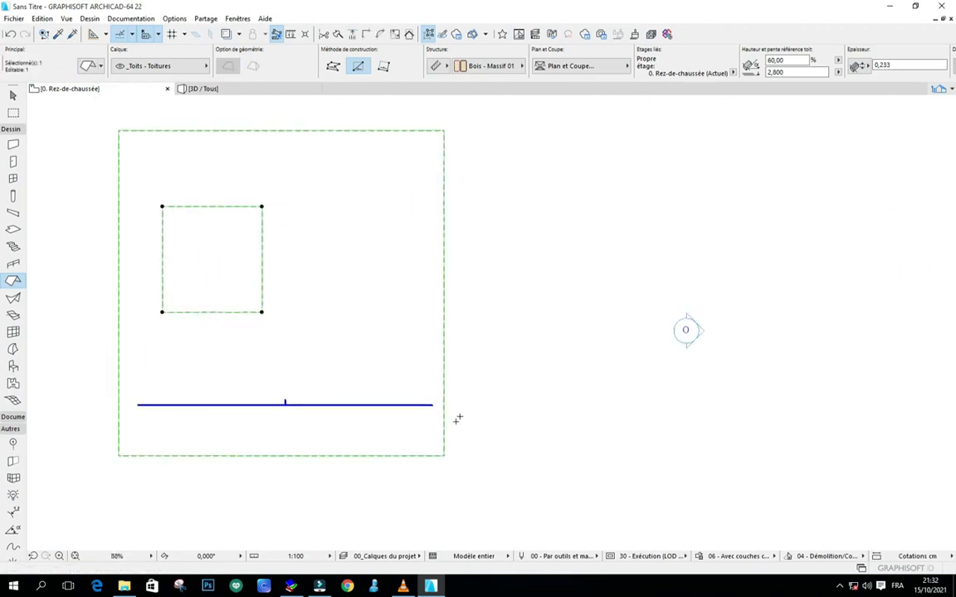
scroll(458, 406, "down", 2)
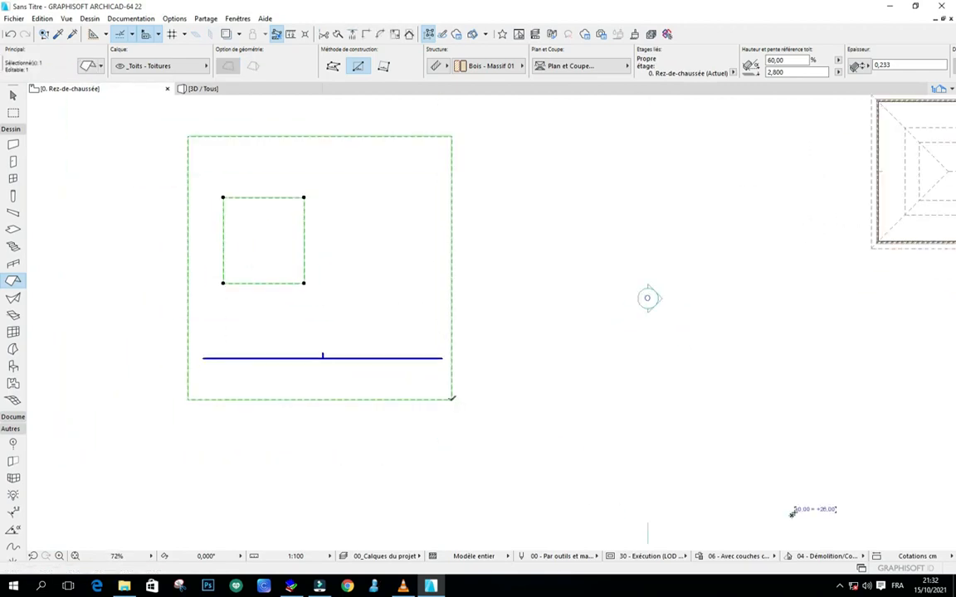
left_click(450, 399)
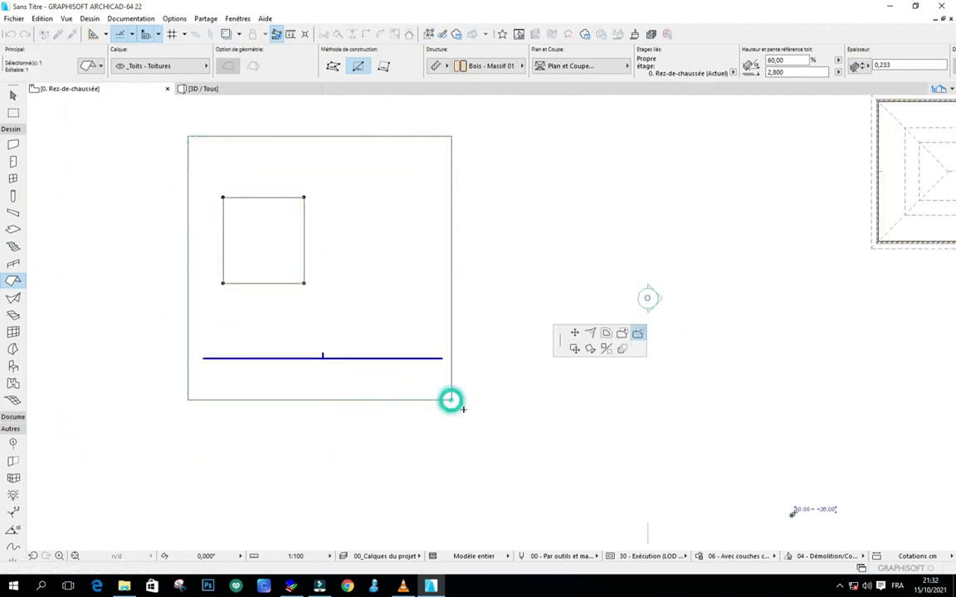
left_click(606, 333)
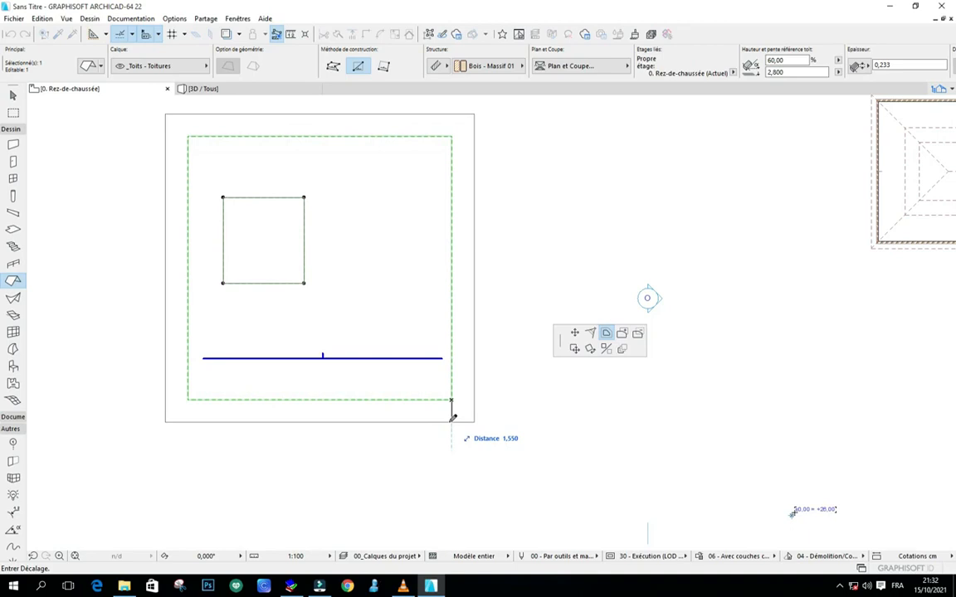
key("Tab")
type(",6")
key("Return")
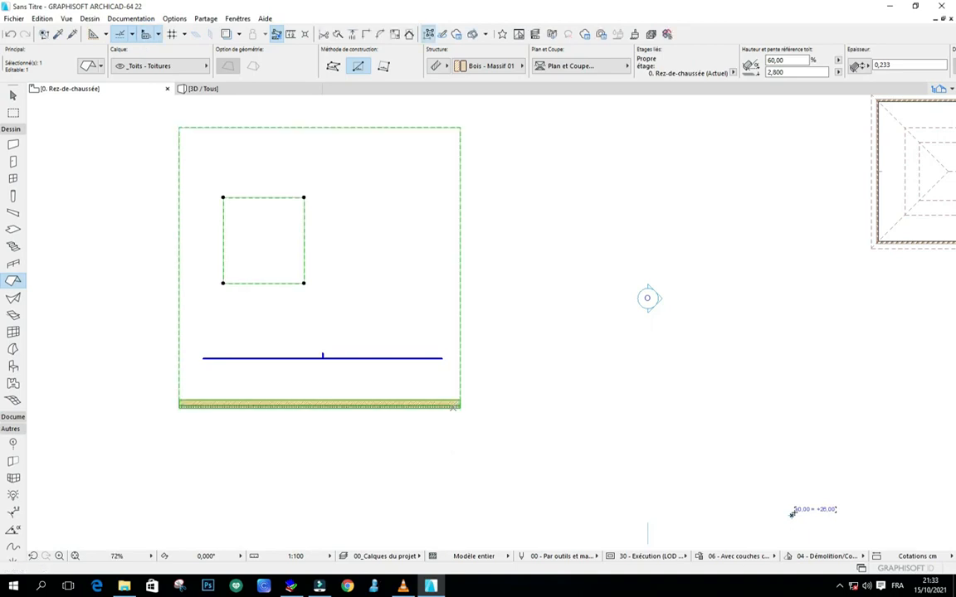
scroll(264, 396, "down", 2)
scroll(261, 158, "up", 2)
scroll(397, 240, "down", 4)
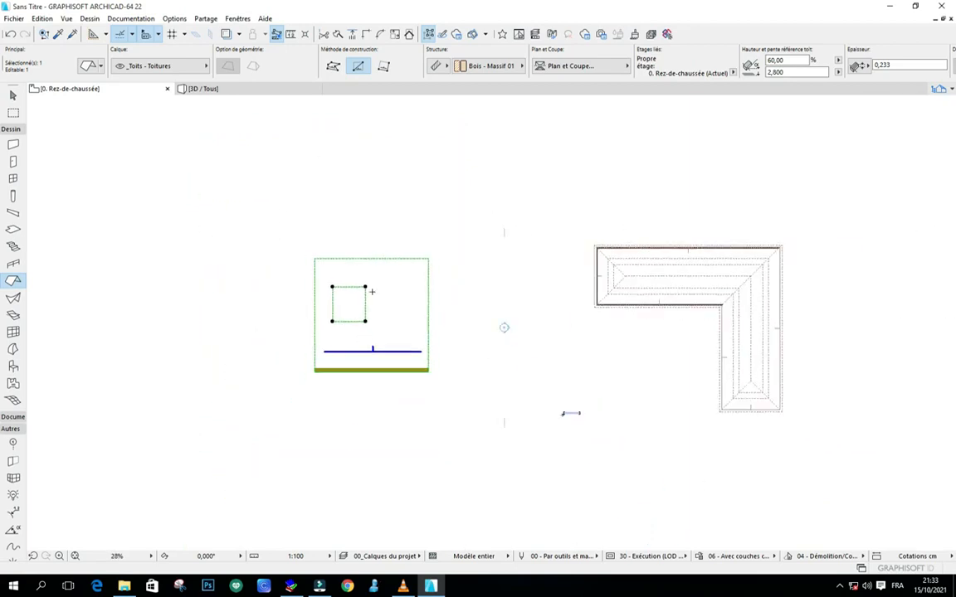
scroll(309, 415, "up", 2)
scroll(354, 331, "down", 2)
scroll(384, 215, "up", 2)
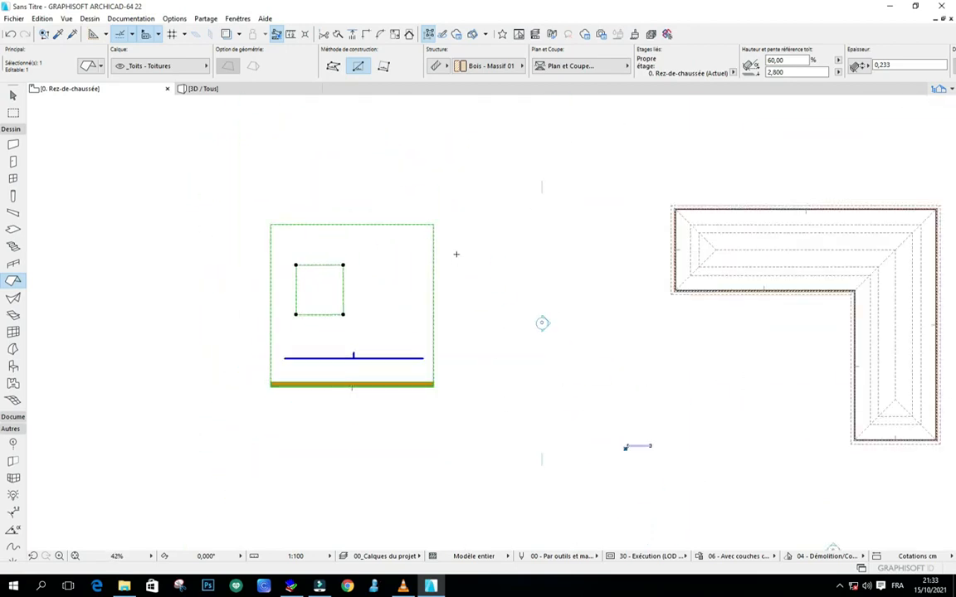
scroll(327, 239, "up", 3)
Step: Reselect the single-plane roof by its outer outline and offset all its edges freehand from the upper-right corner
key("Escape")
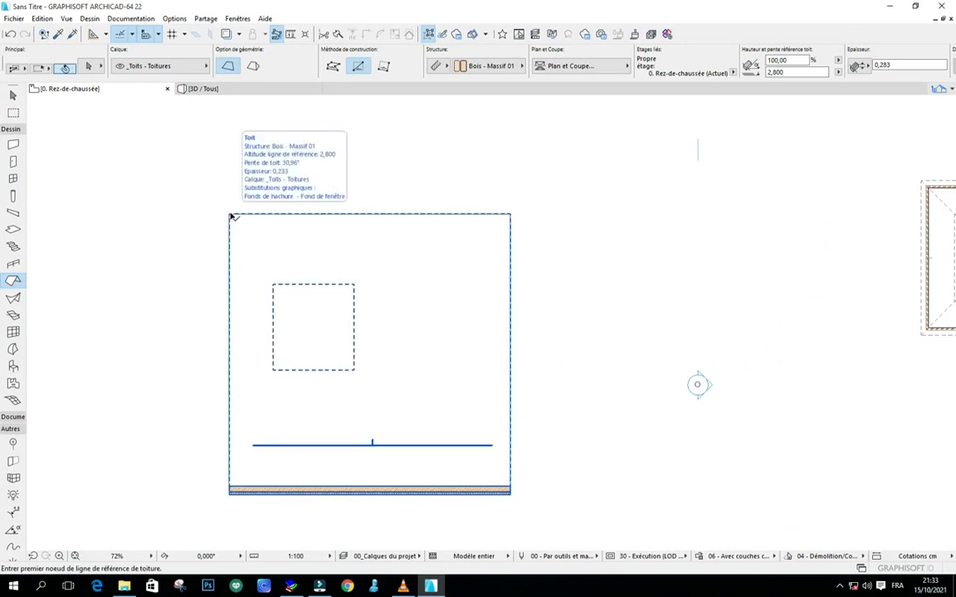
left_click(231, 215)
scroll(277, 183, "down", 3)
scroll(282, 226, "up", 1)
scroll(282, 226, "up", 2)
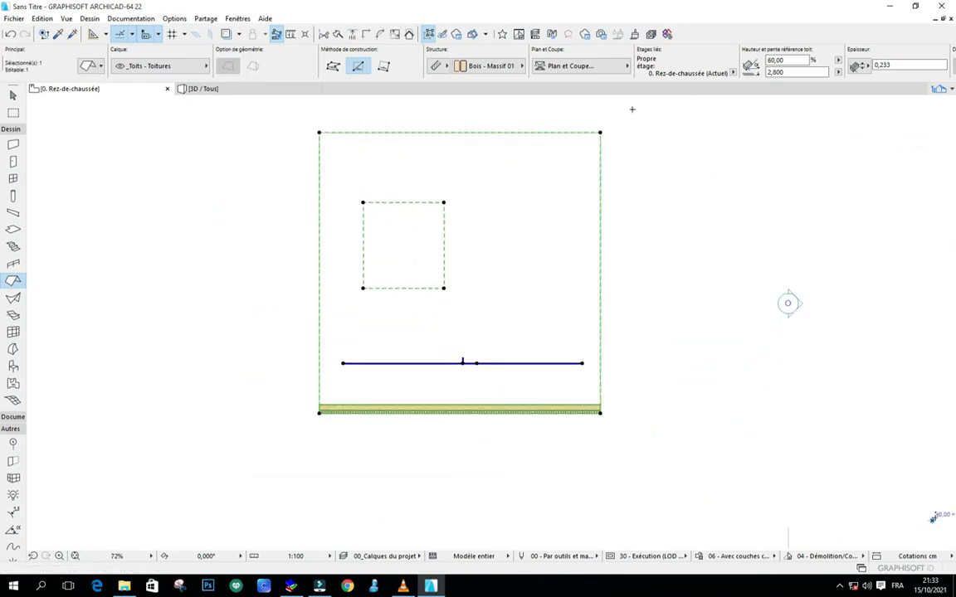
left_click(601, 131)
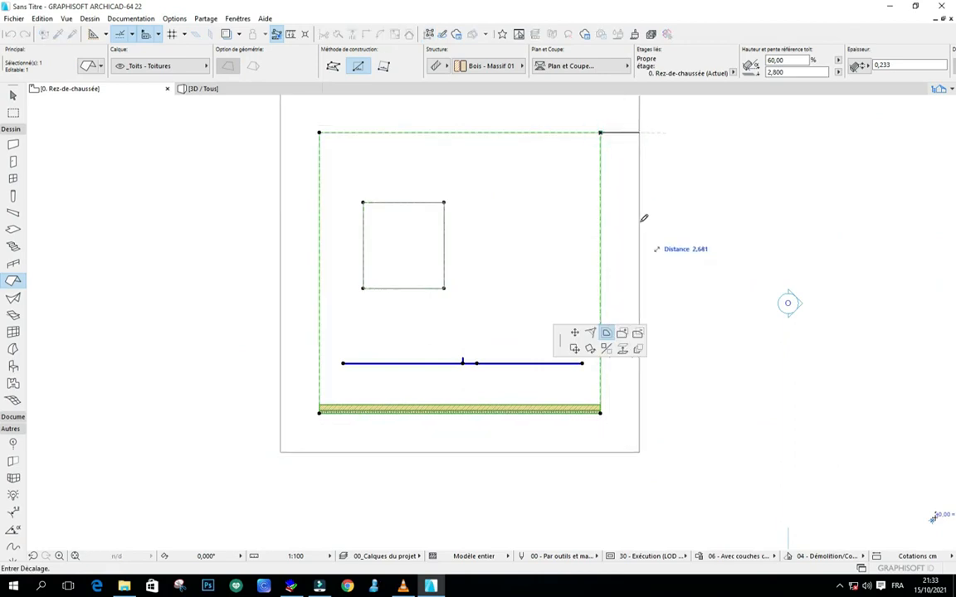
scroll(502, 249, "down", 2)
scroll(530, 220, "up", 1)
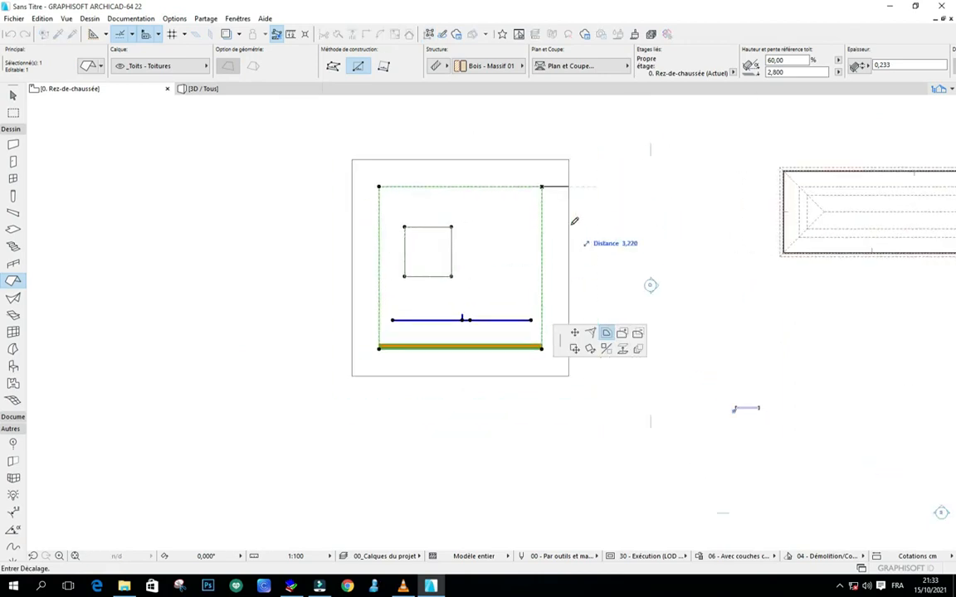
left_click(547, 198)
Step: Delete the single-plane roof together with its opening from the ground-floor plan
scroll(380, 198, "down", 1)
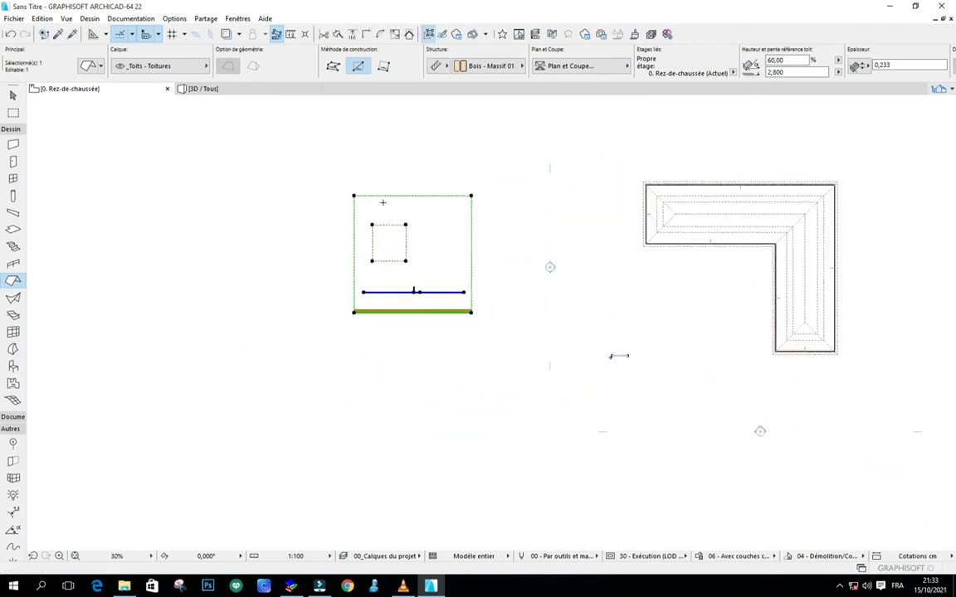
scroll(415, 213, "up", 2)
key("Delete")
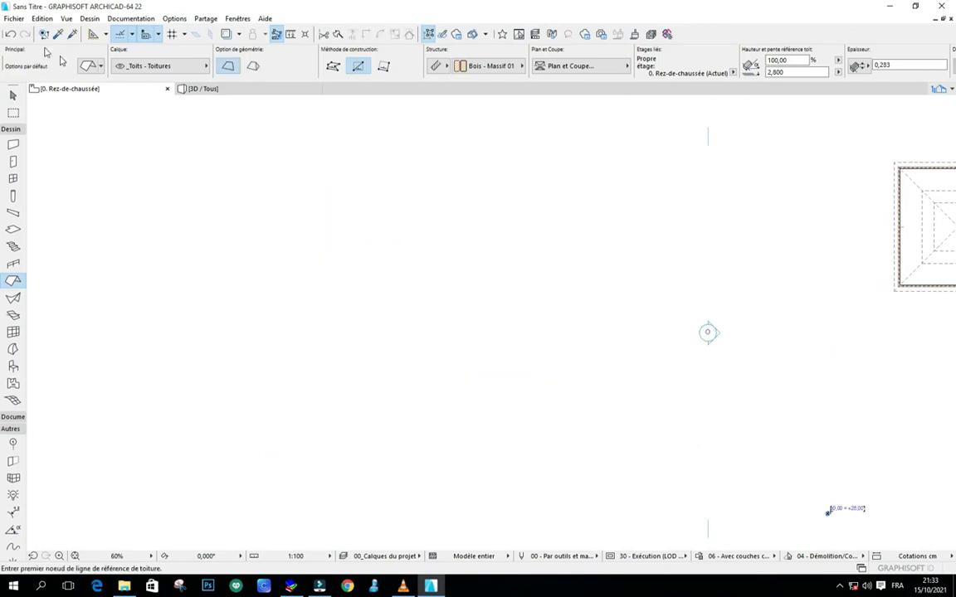
Step: Set the default roof geometry to multi-plane with a slope of 45%
left_click(87, 66)
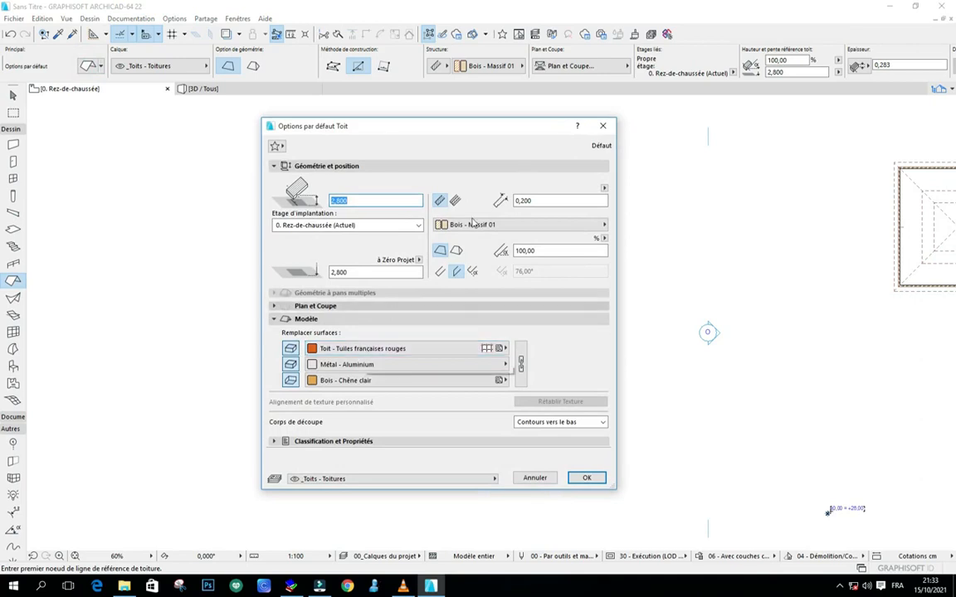
left_click(456, 251)
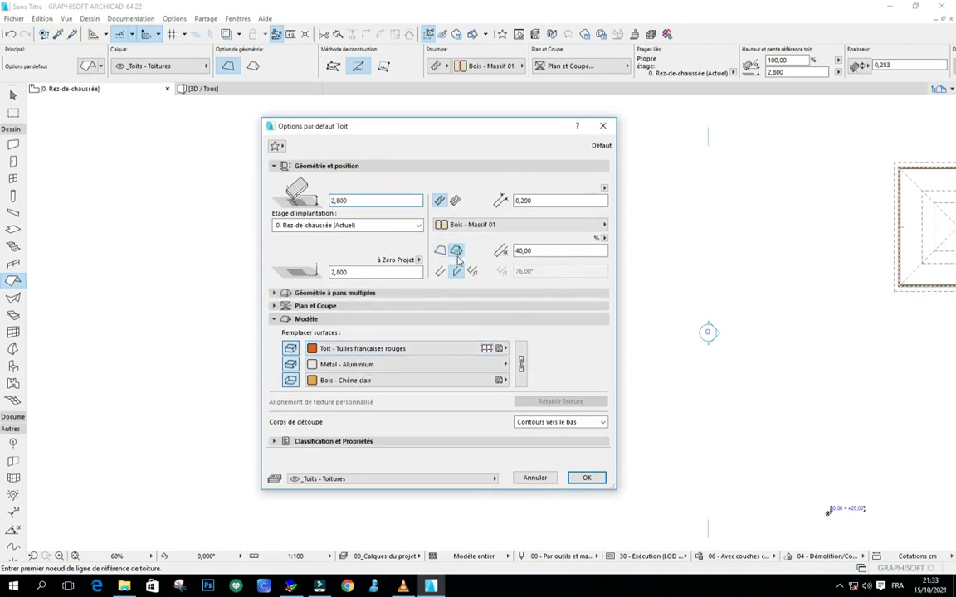
double_click(535, 250)
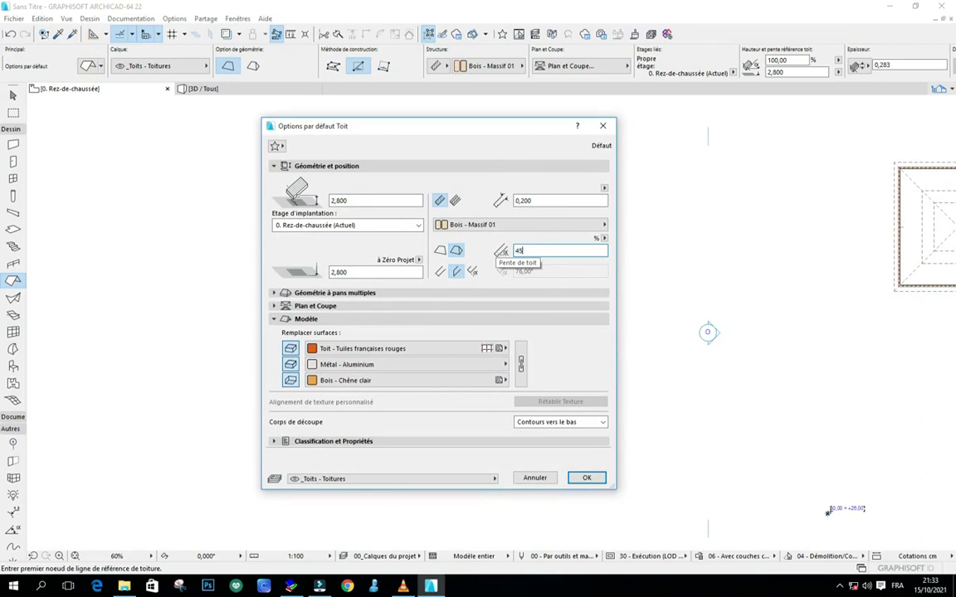
left_click(588, 479)
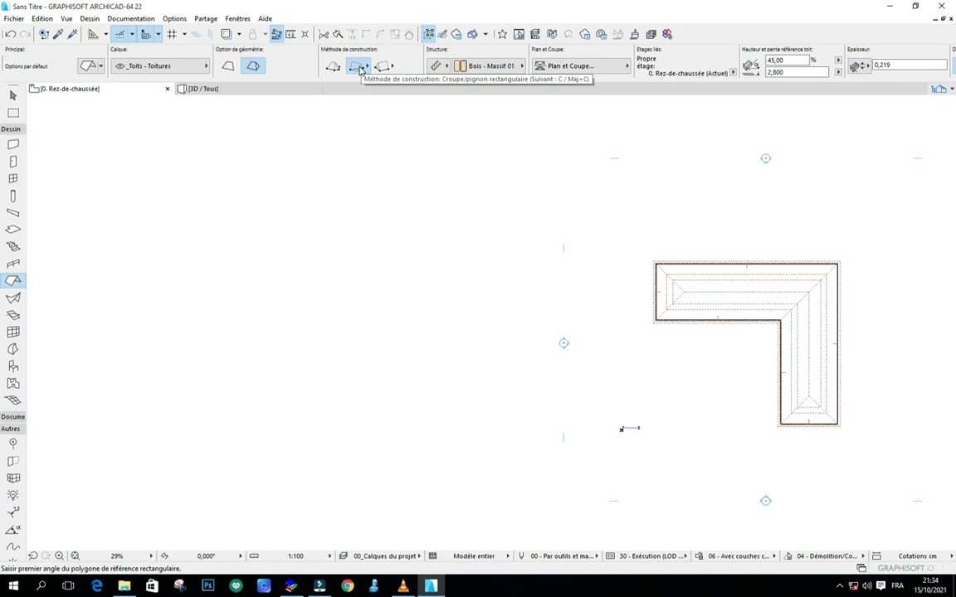
Step: Draw a rectangular gable roof freehand in the empty area west of the existing L-shaped roof on the ground-floor plan
left_click(234, 228)
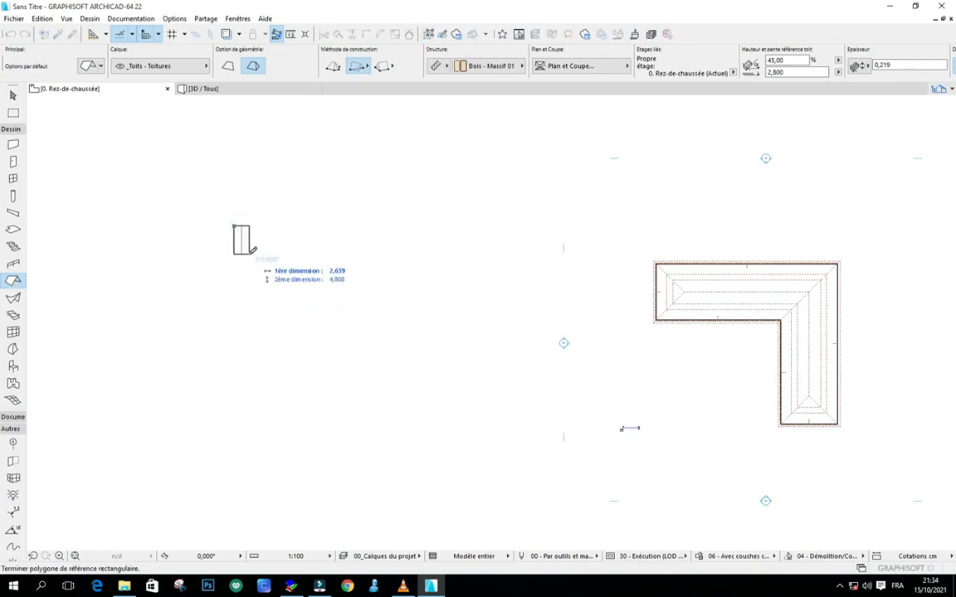
scroll(253, 250, "up", 3)
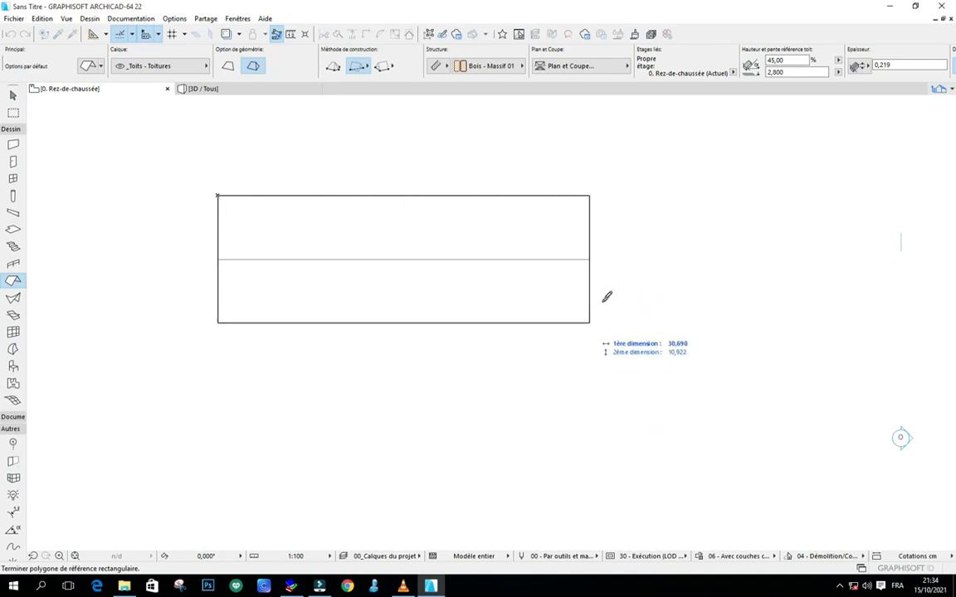
left_click(567, 355)
Step: Show the new gable roof in 3D and view it from an elevated oblique angle
right_click(676, 221)
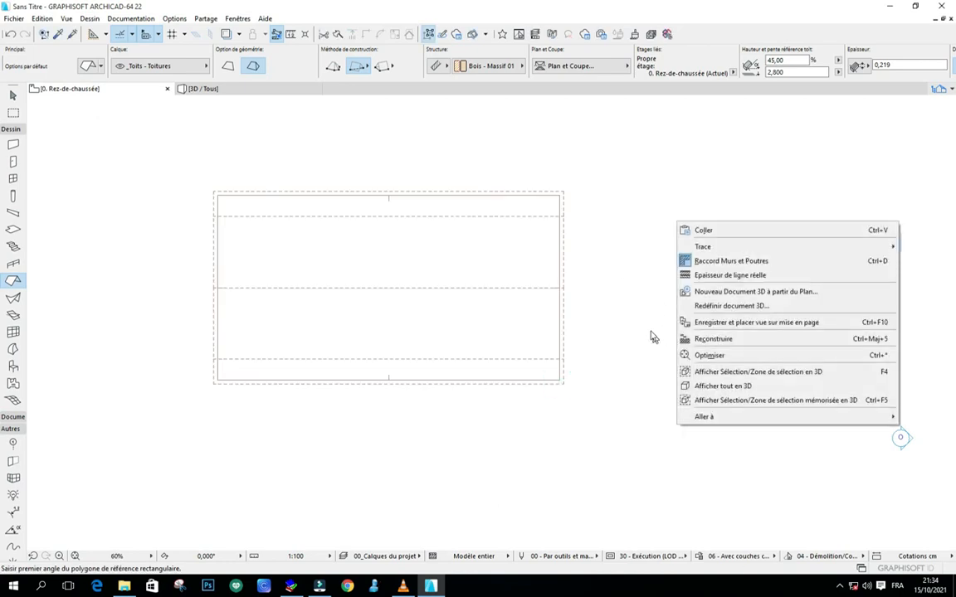
left_click(705, 372)
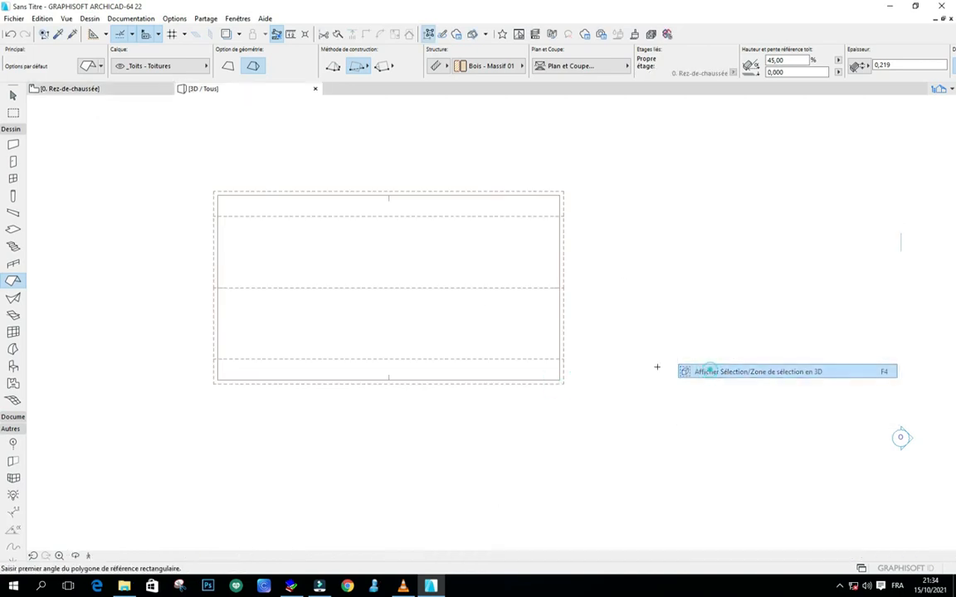
scroll(403, 268, "up", 2)
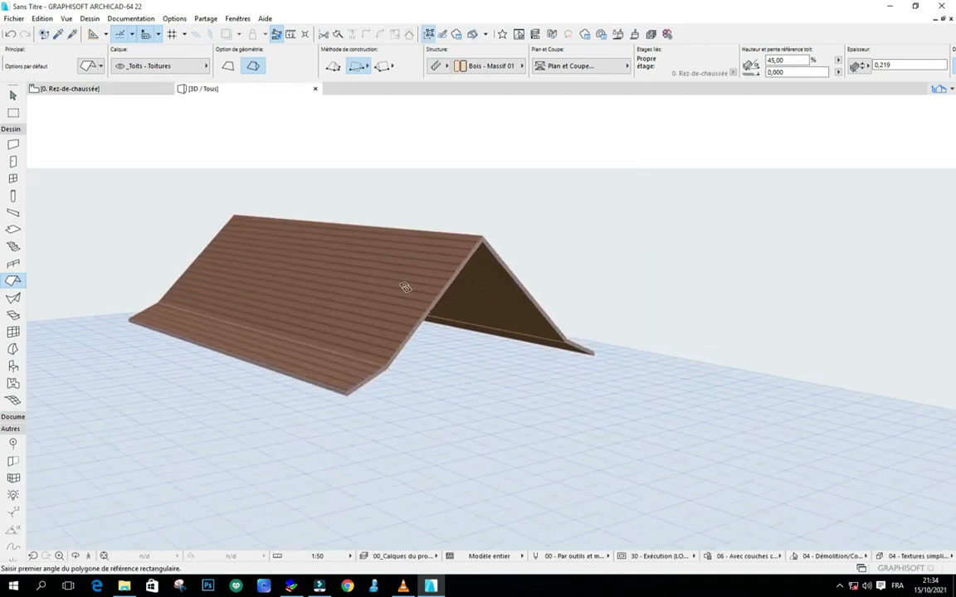
left_click(76, 556)
left_click_drag(134, 369, 270, 239)
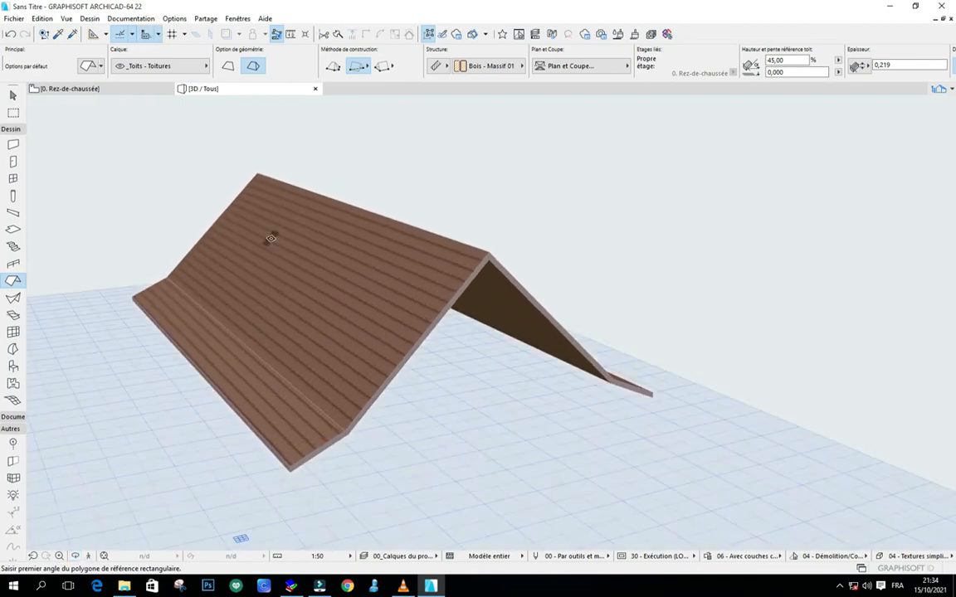
Step: Select the gable roof in 3D and remove its second roof level, leaving only level 1
left_click(326, 278, "shift")
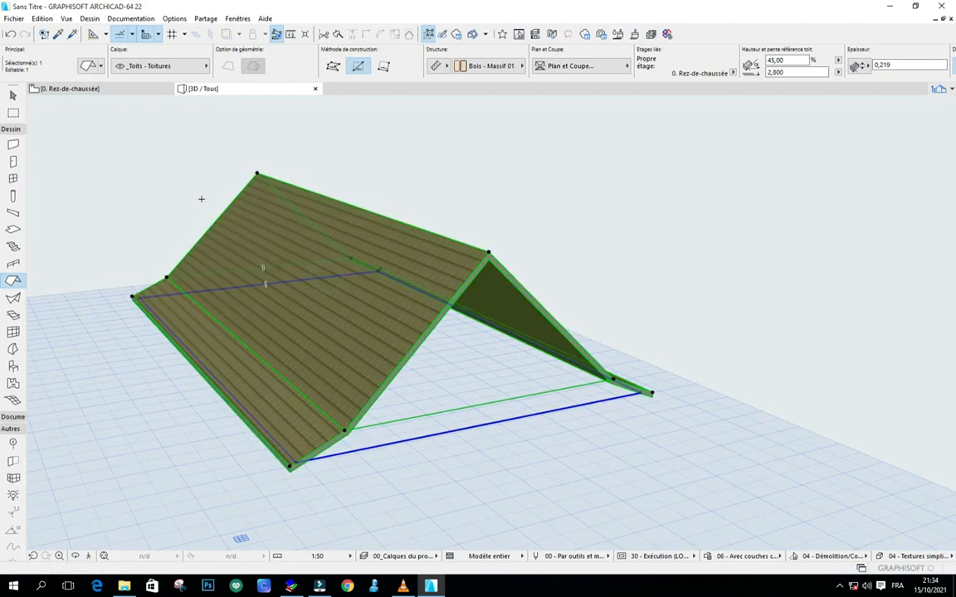
left_click(89, 66)
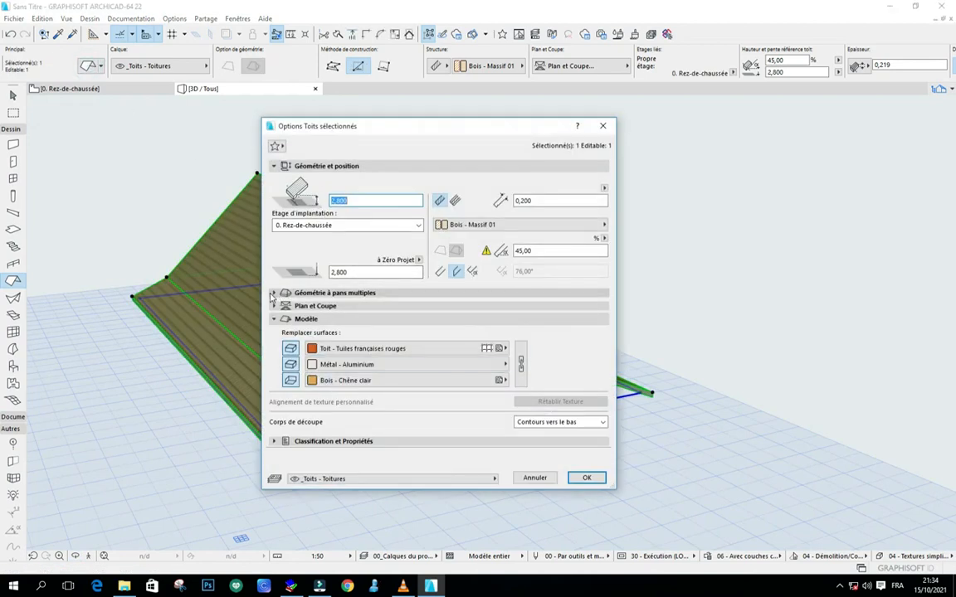
left_click(273, 293)
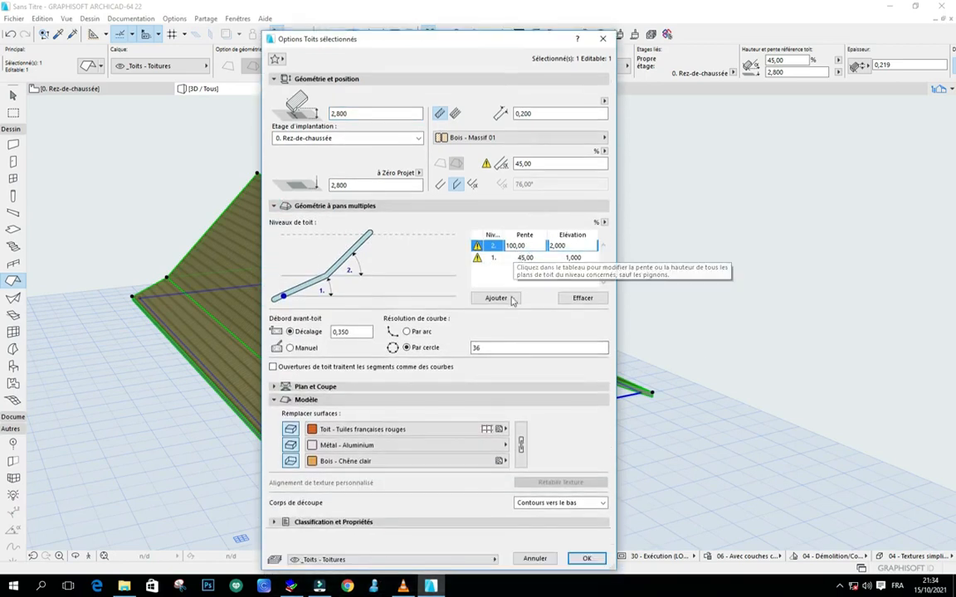
left_click(569, 300)
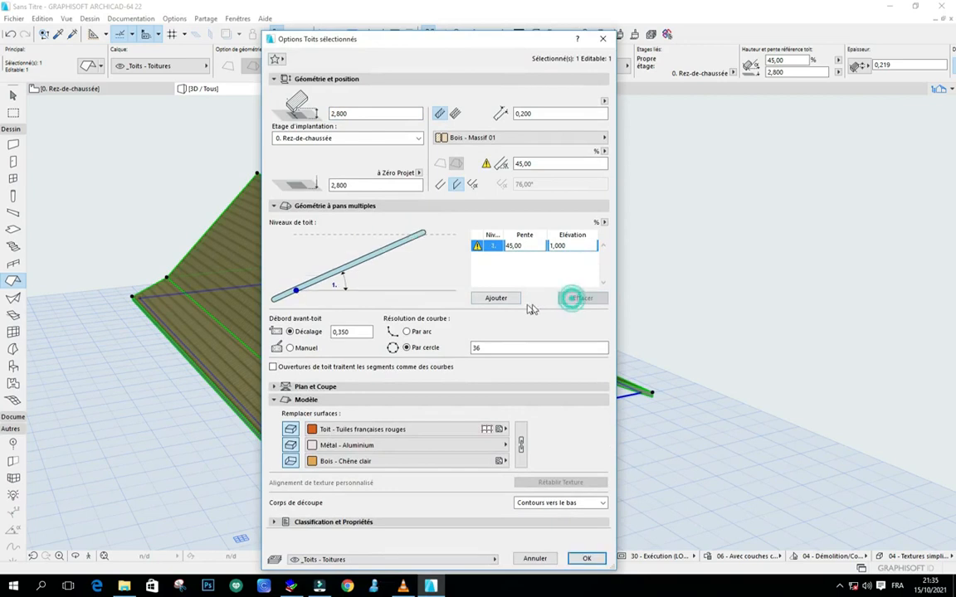
left_click(586, 558)
left_click(152, 538)
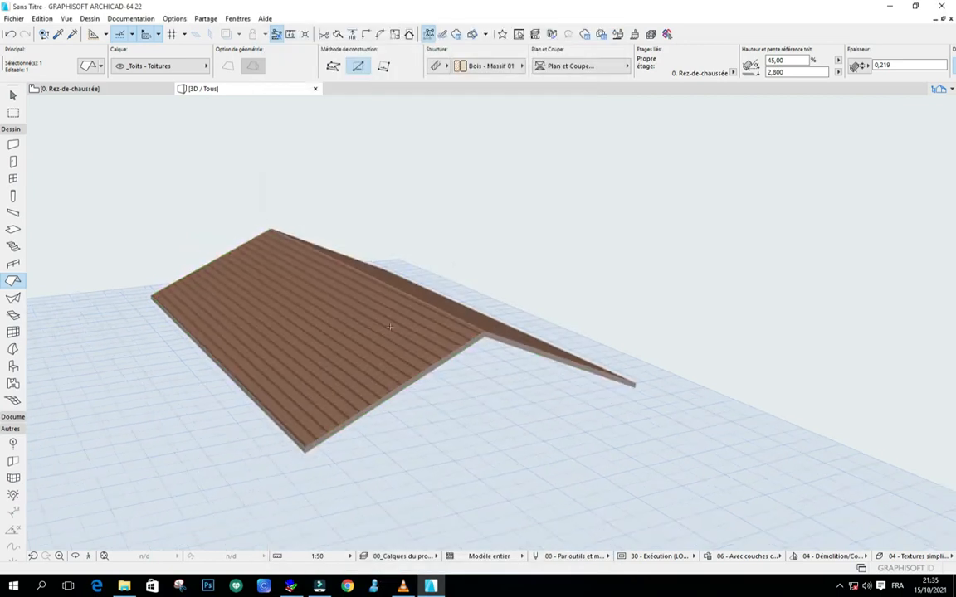
Step: Set the selected gable roof's slope to 90%, keeping customised planes and edges
left_click(74, 556)
left_click_drag(486, 480, 410, 411)
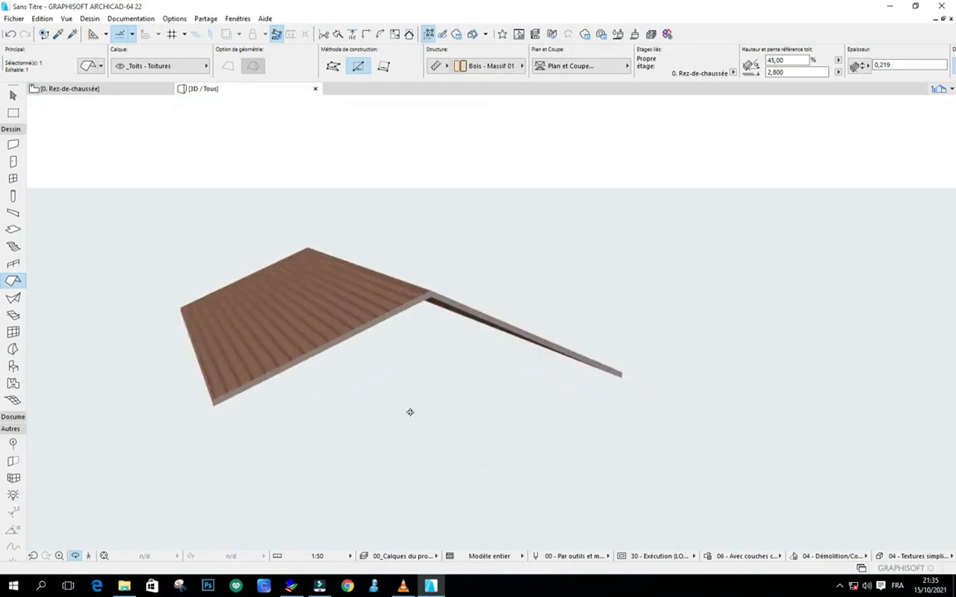
key("Escape")
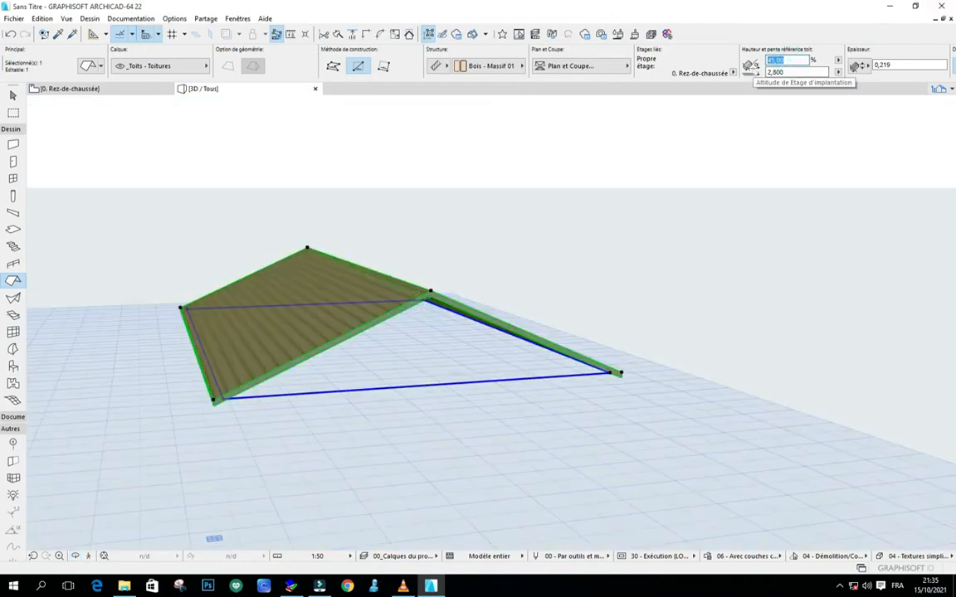
type("0")
key("Return")
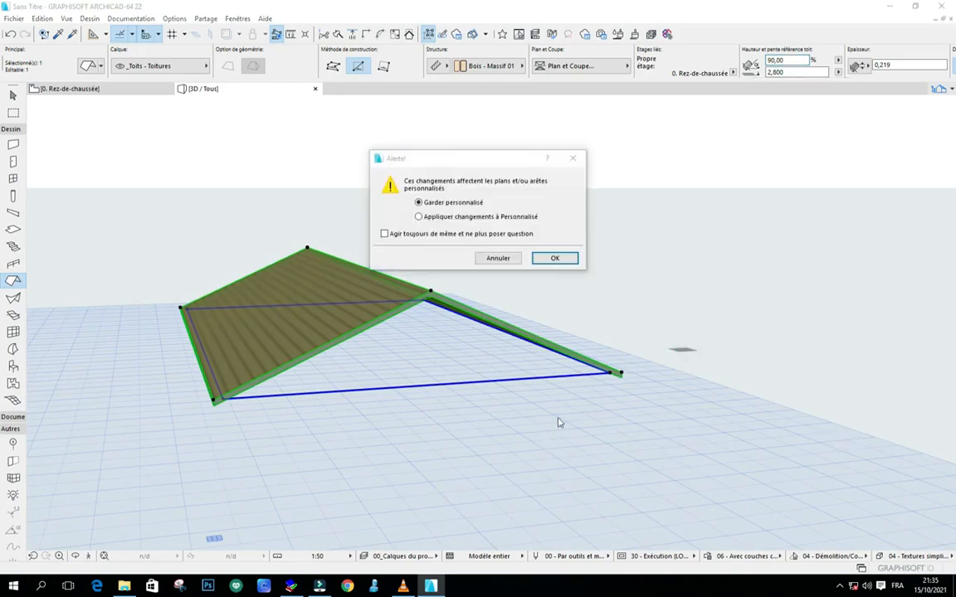
left_click(555, 255)
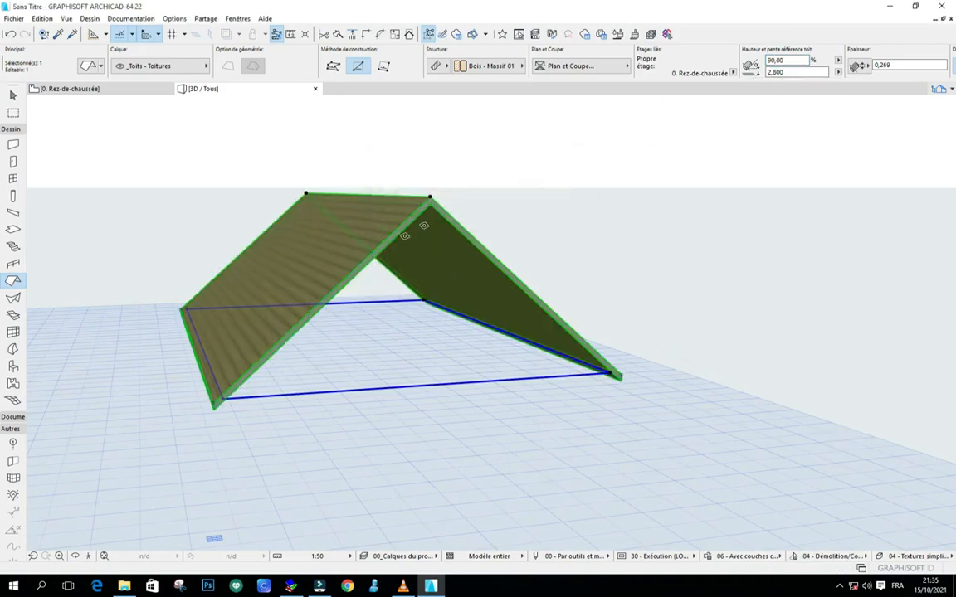
Step: Examine the steeper gable roof in 3D from several angles and distances
left_click(75, 555)
left_click_drag(94, 460, 224, 474)
left_click_drag(365, 398, 337, 338)
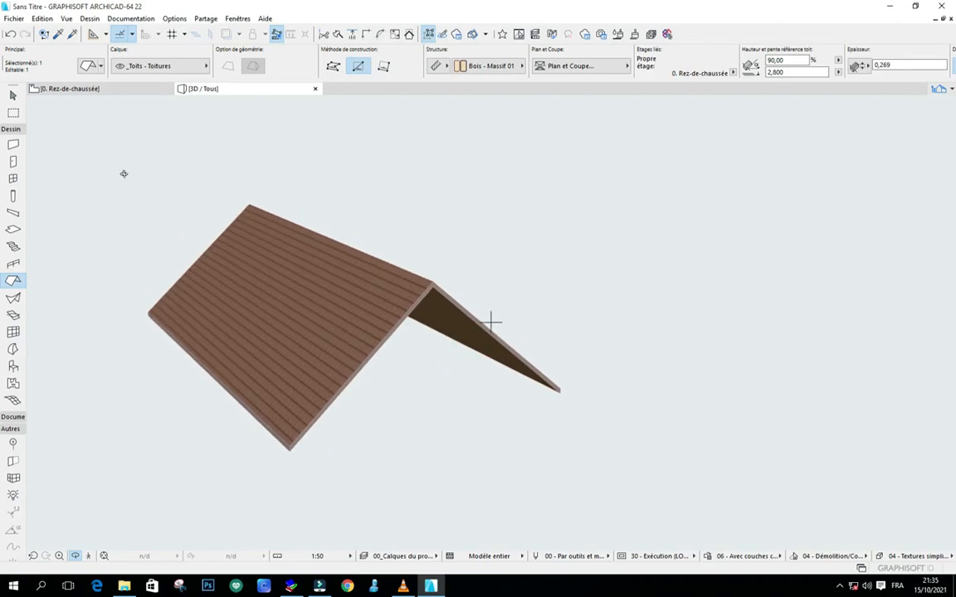
left_click_drag(249, 277, 268, 268)
left_click_drag(319, 270, 328, 292)
scroll(345, 278, "down", 2)
scroll(343, 277, "up", 3)
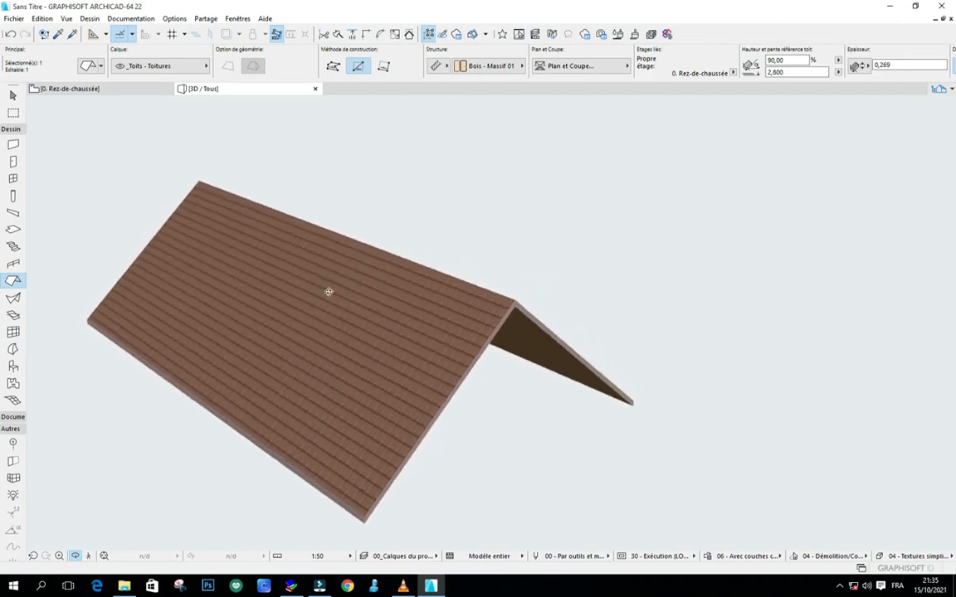
scroll(299, 173, "down", 2)
key("Escape")
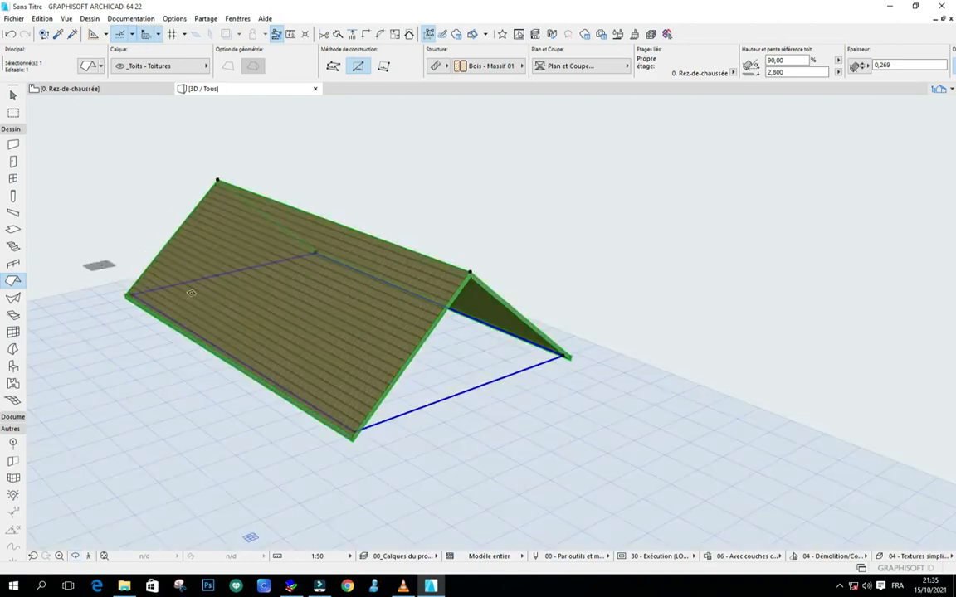
scroll(246, 289, "up", 2)
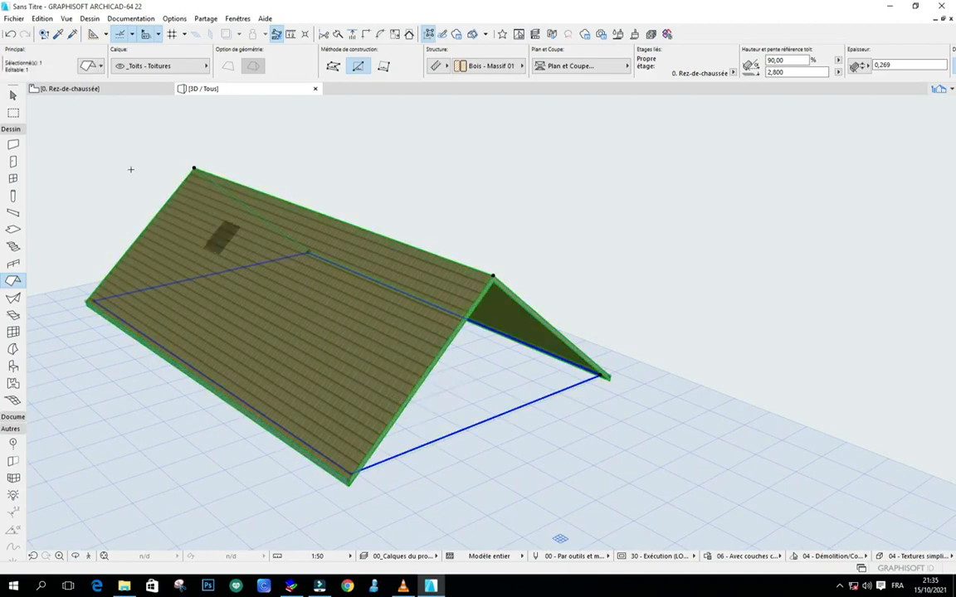
Step: Set the gable roof's eaves overhang offset to 0,6
left_click(88, 66)
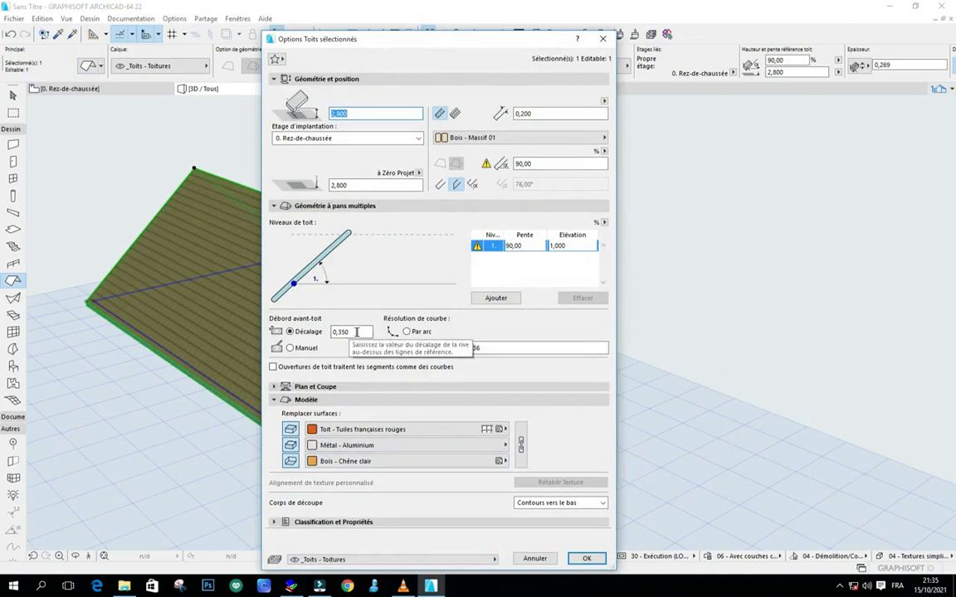
left_click_drag(357, 332, 339, 335)
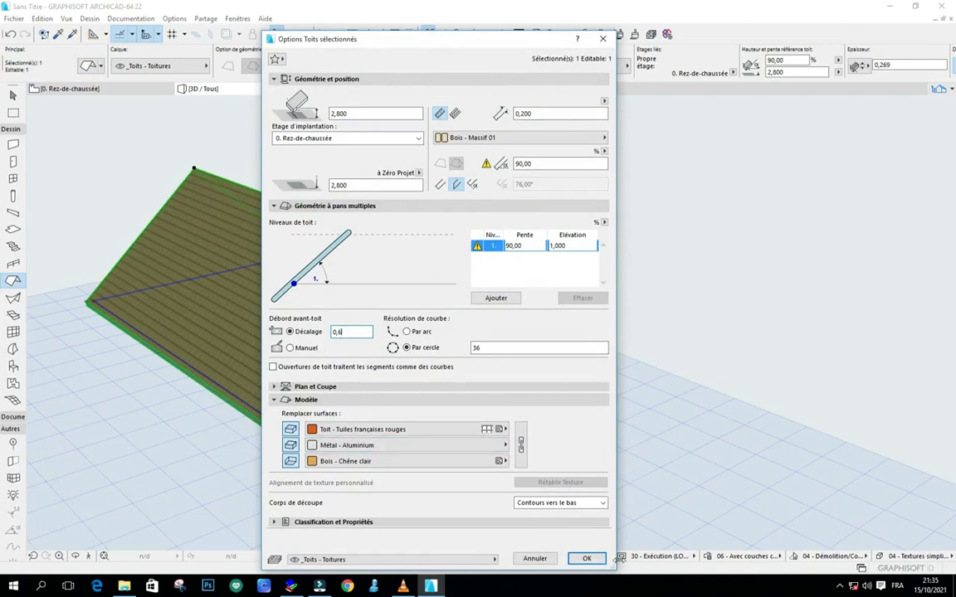
left_click(586, 559)
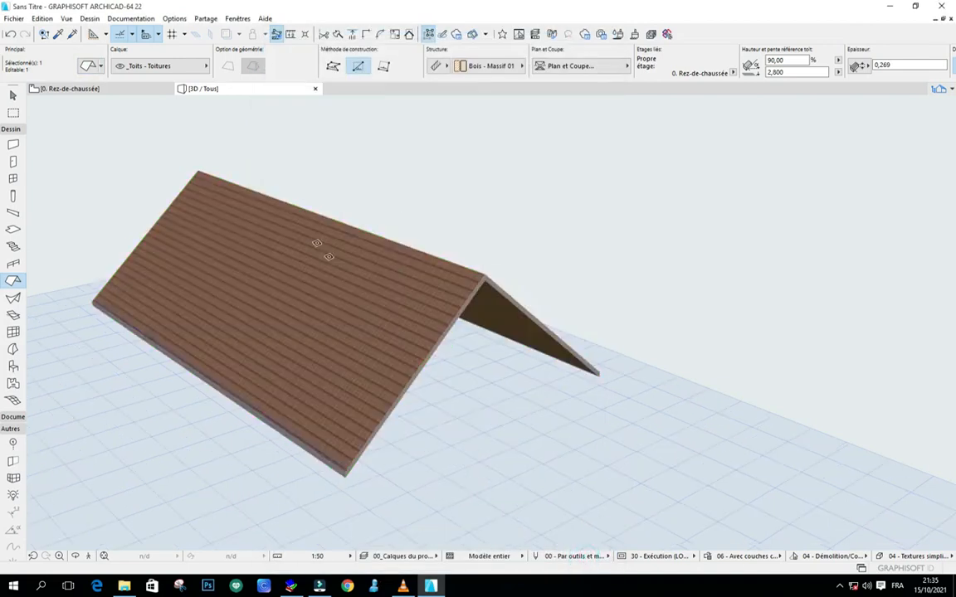
Step: Raise the gable roof's ridge freehand from its near end node, and lower it again to about its former height
scroll(340, 323, "down", 2)
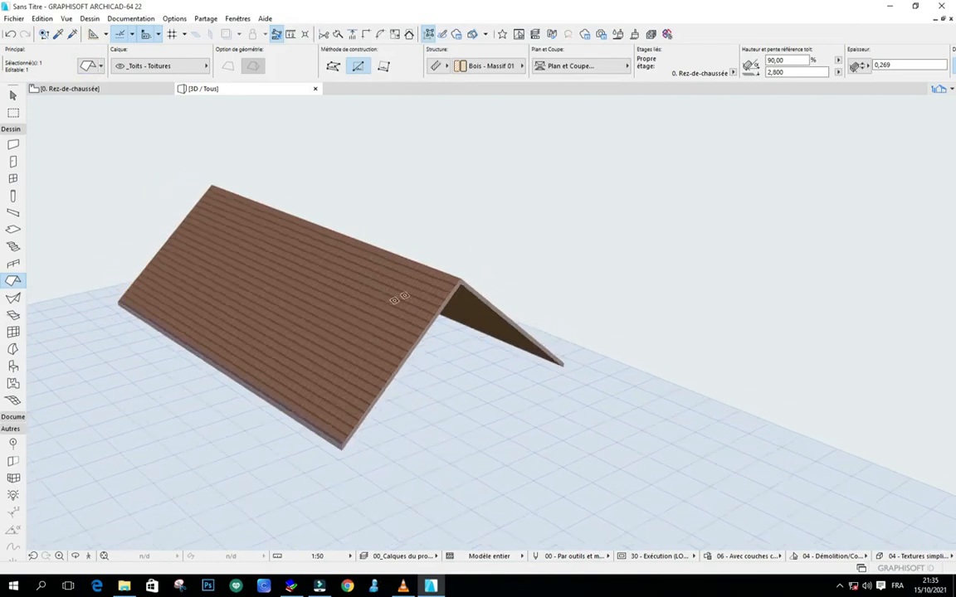
scroll(376, 287, "up", 3)
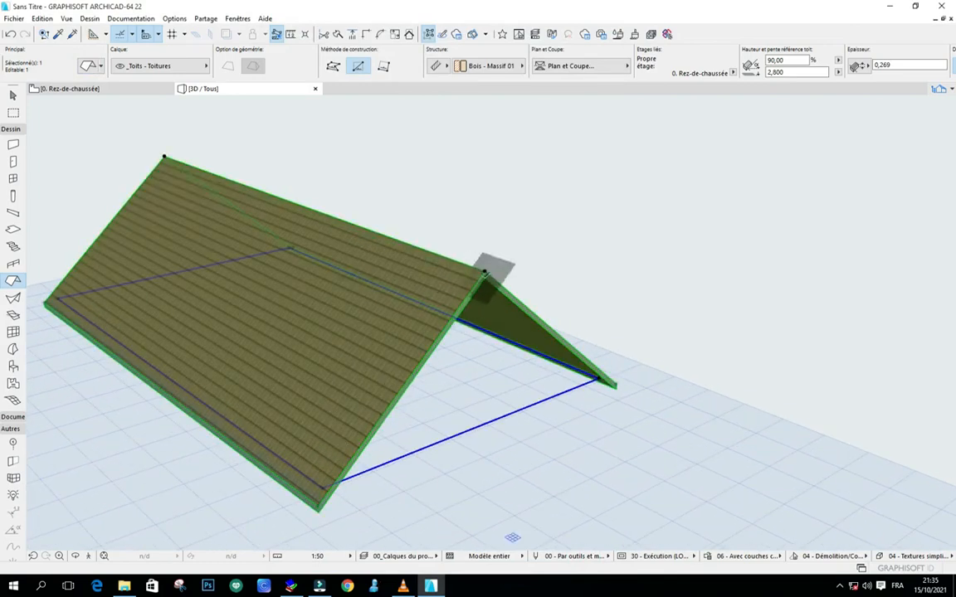
scroll(485, 272, "up", 1)
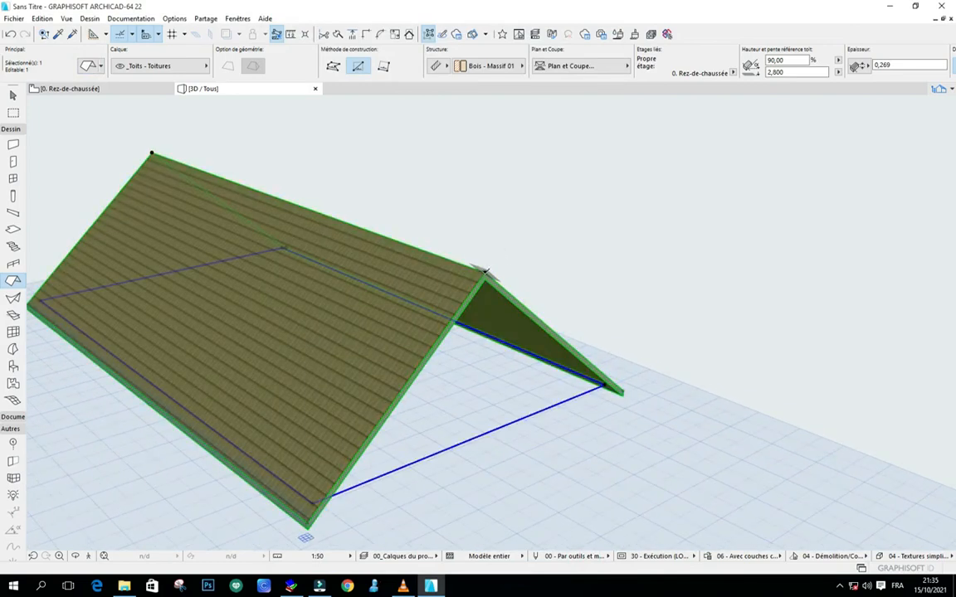
left_click(486, 272)
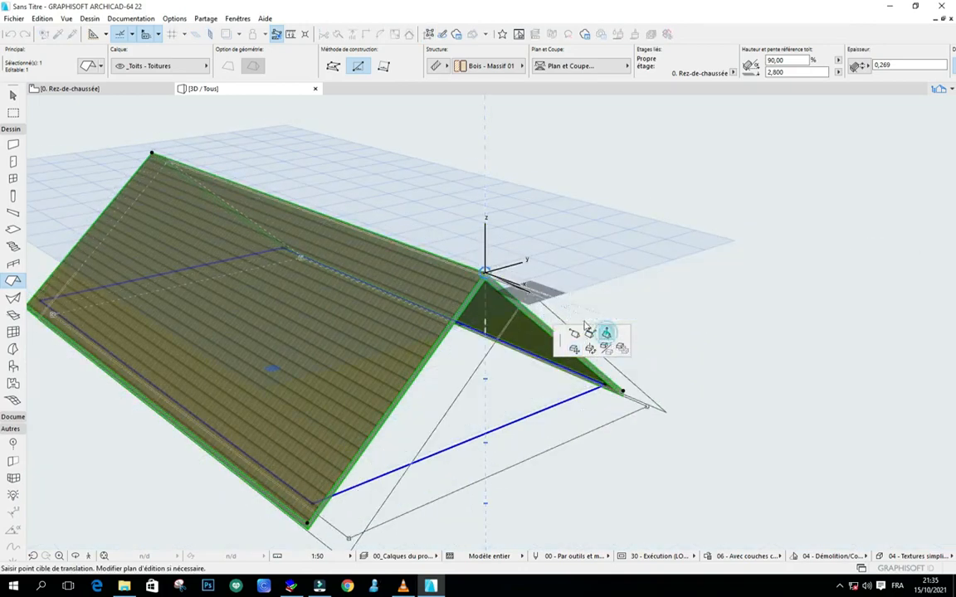
left_click(605, 333)
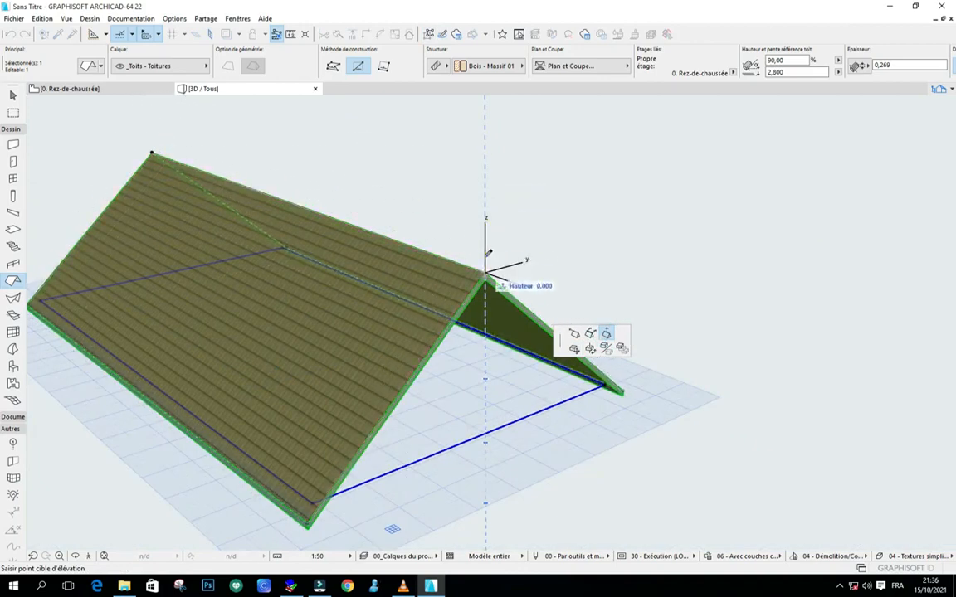
left_click(487, 147)
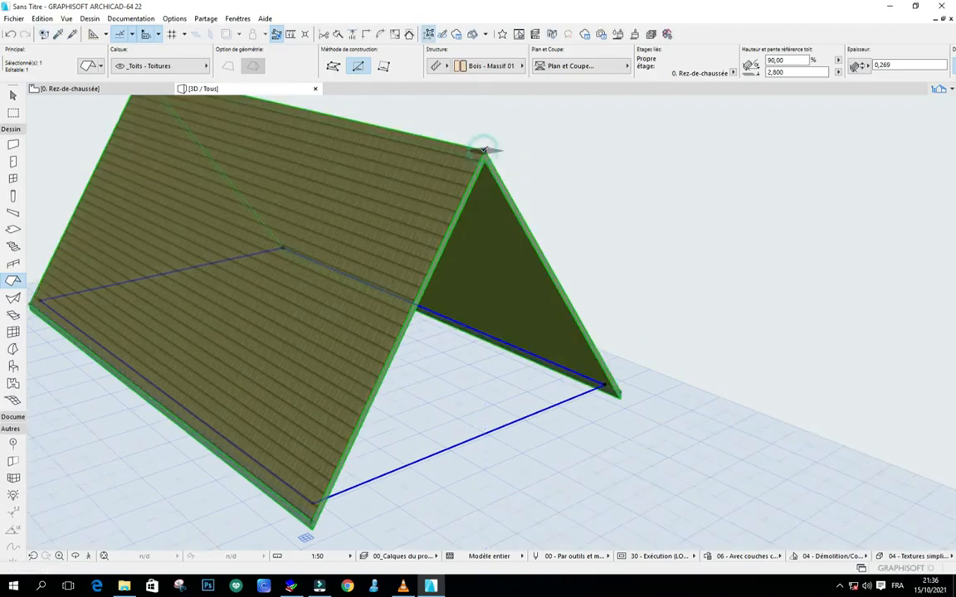
left_click(485, 150)
left_click(491, 276)
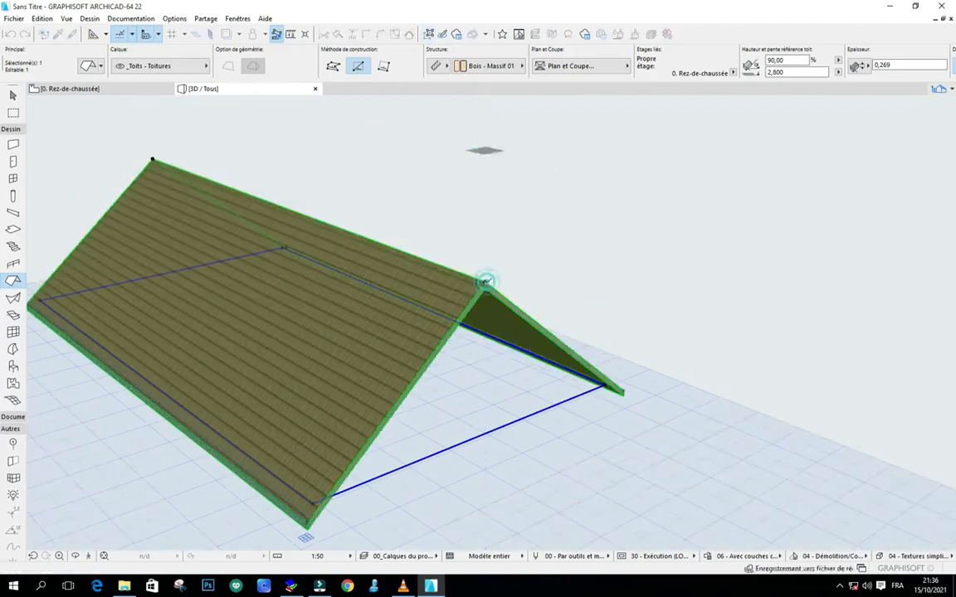
Step: Try shifting the gable roof's ridge horizontally about 6,8 past the far eaves from its near end node, and undo the shift
left_click(486, 279)
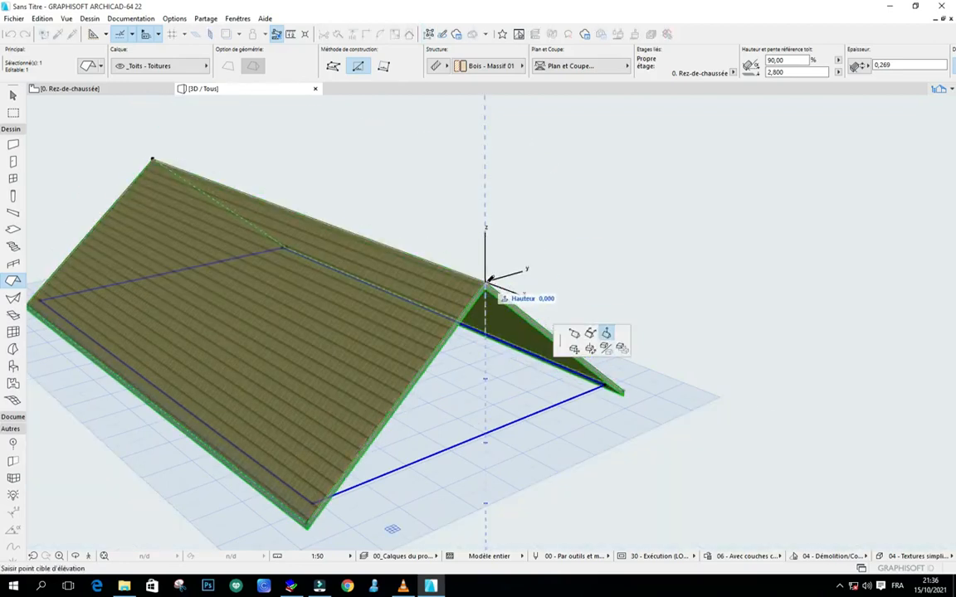
left_click(590, 335)
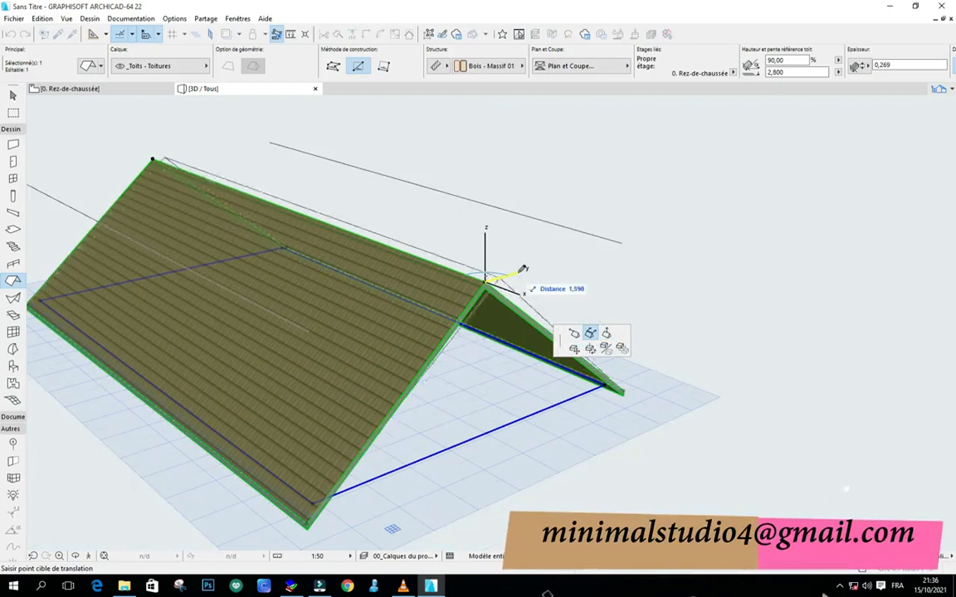
scroll(564, 237, "down", 1)
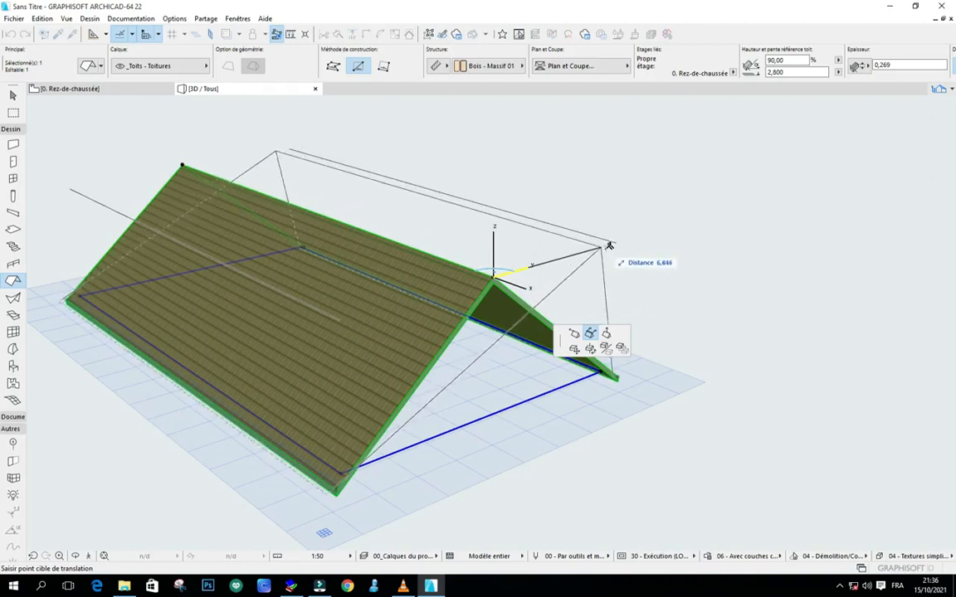
left_click(612, 244)
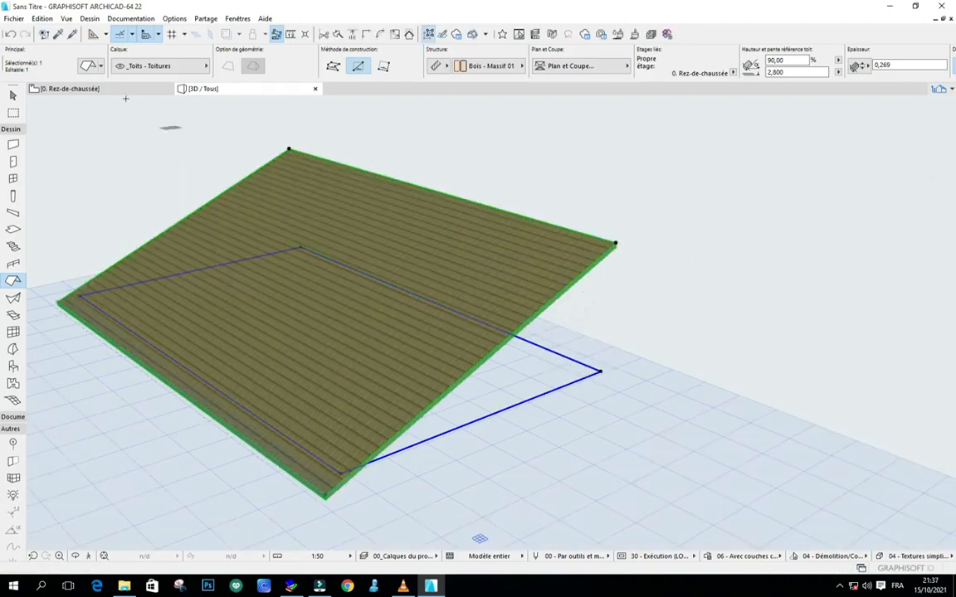
left_click(12, 34)
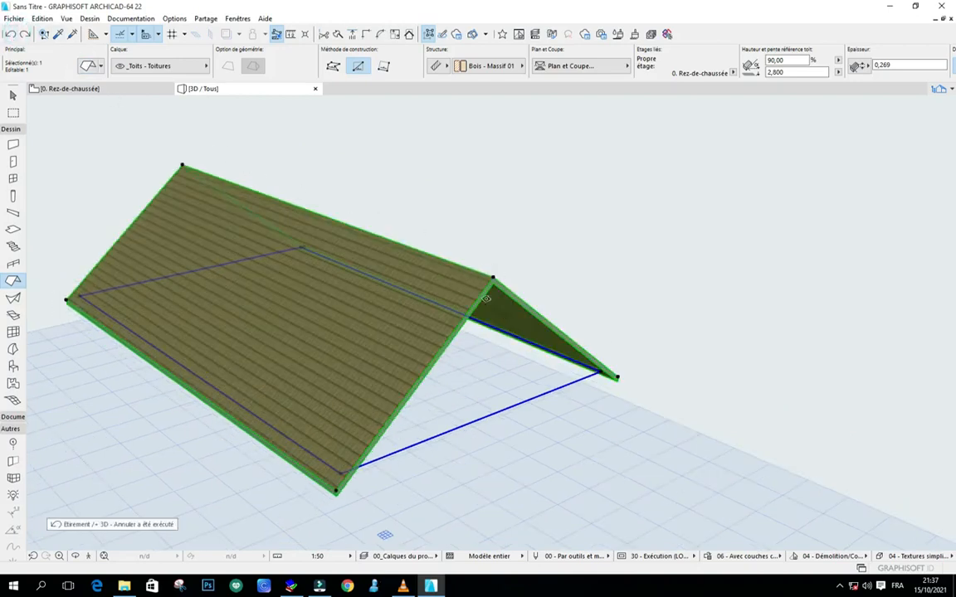
Step: Shift the gable roof's ridge horizontally freehand towards the far eaves from its near end node, keeping two unequal slopes
left_click(493, 278)
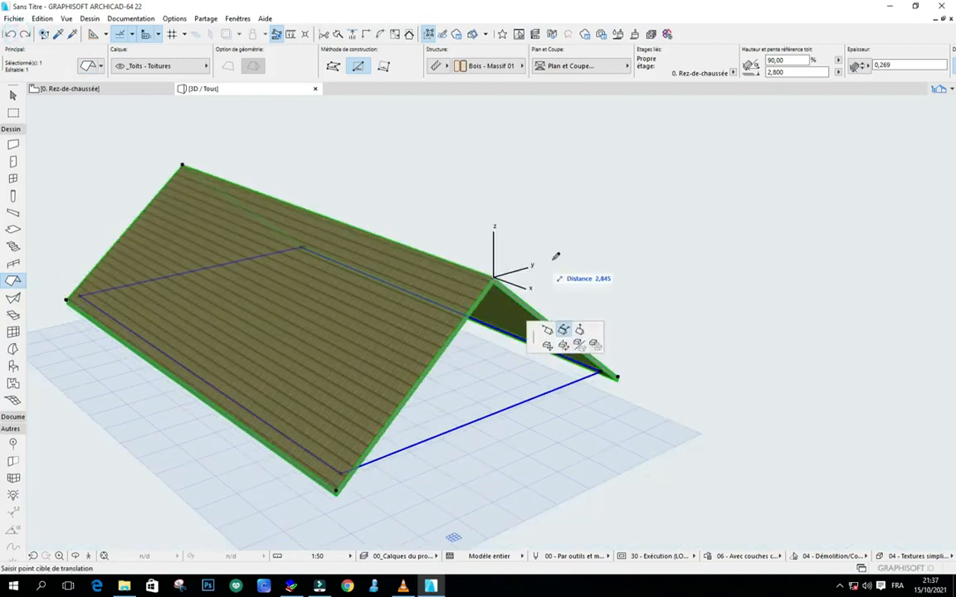
left_click(579, 254)
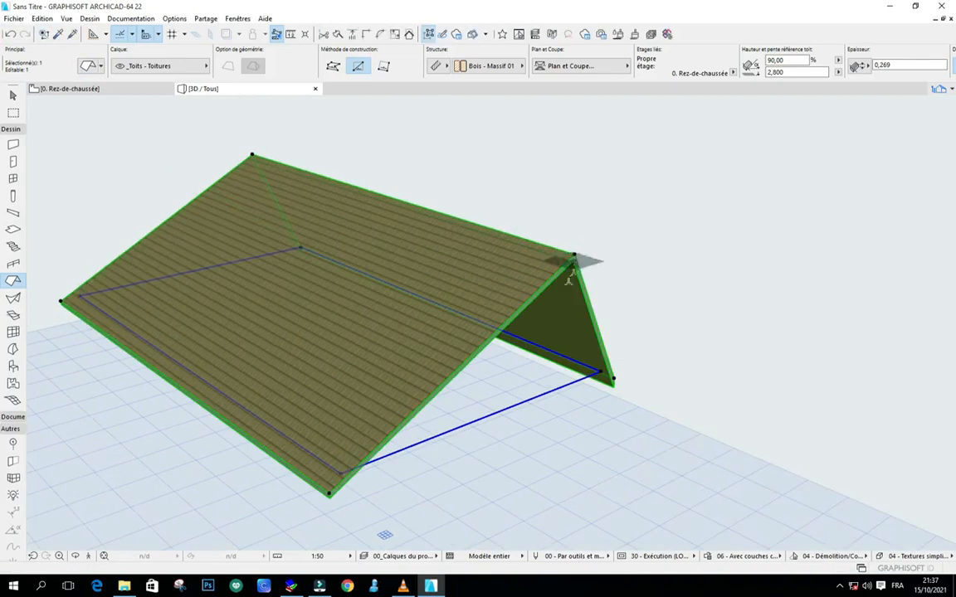
scroll(312, 290, "up", 1)
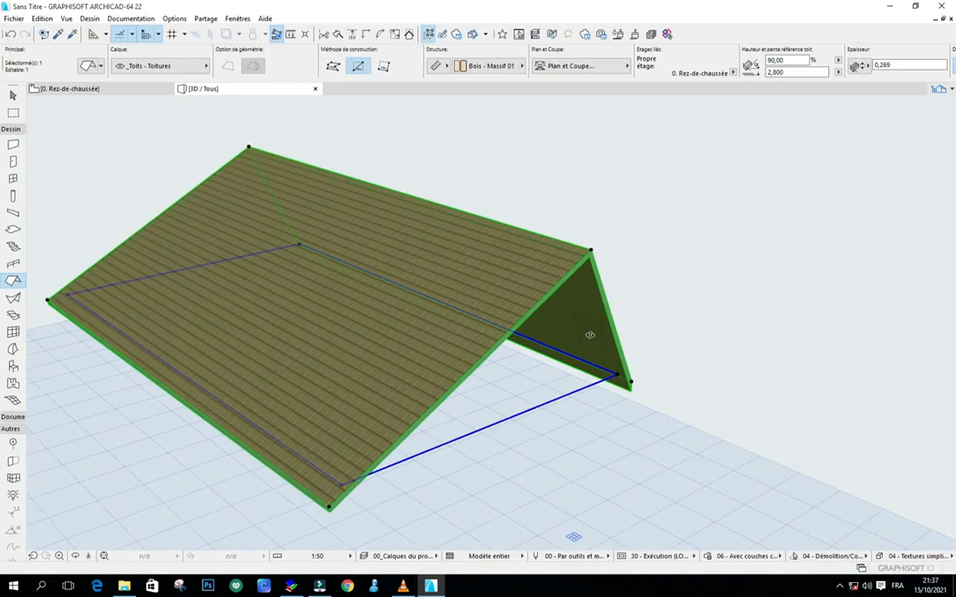
scroll(590, 253, "down", 1)
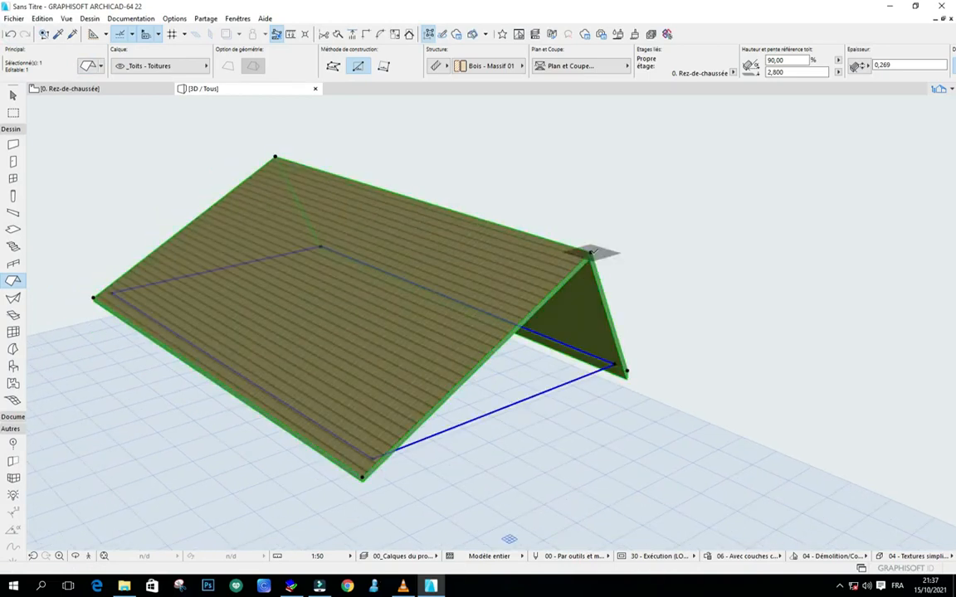
Step: Try moving the ridge horizontally across the roof to beyond the near eaves, and undo the move
left_click(590, 253)
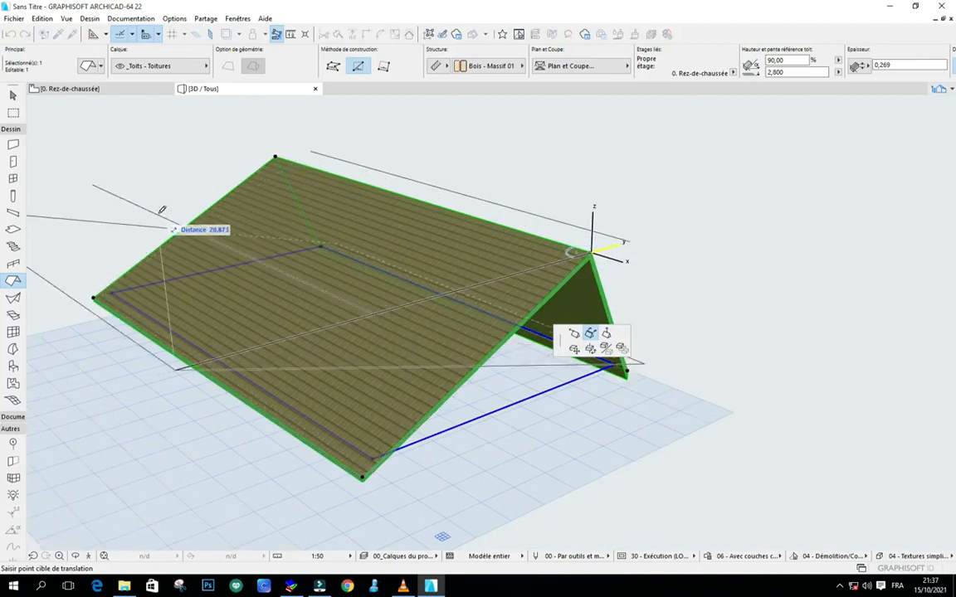
left_click(376, 312)
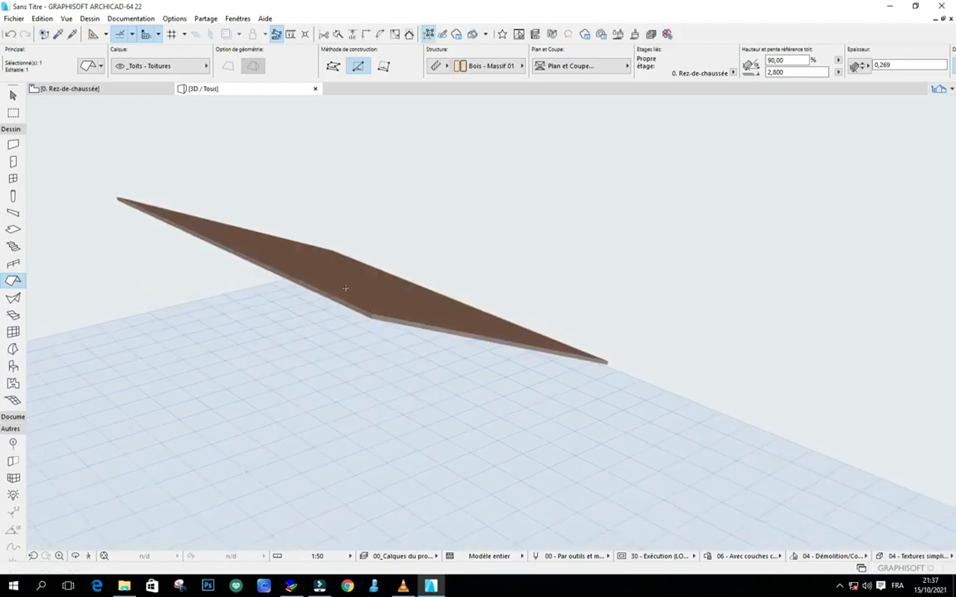
left_click(12, 34)
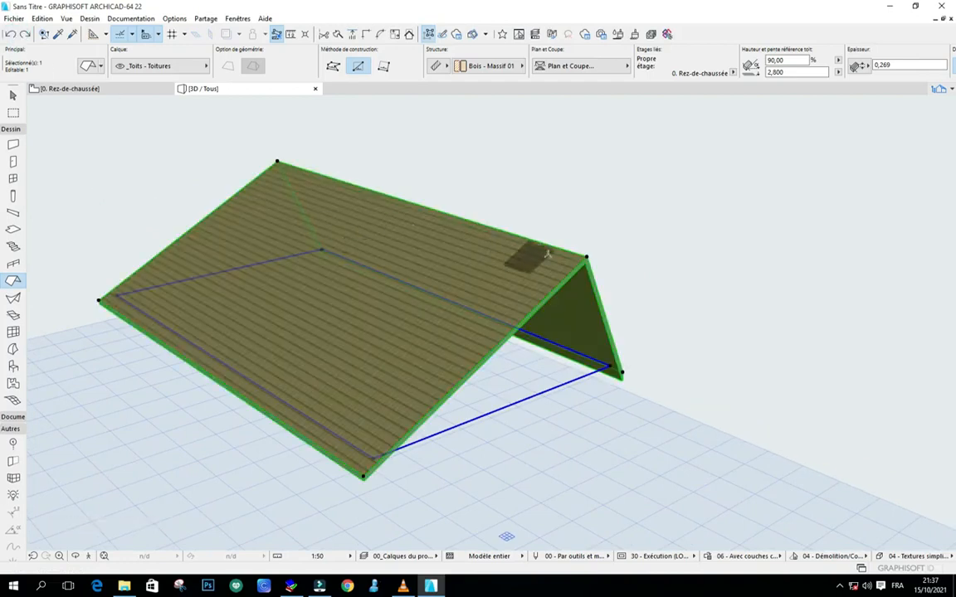
Step: Insert a node in the middle of the near eaves edge, pull it outward about 3,9 to form a point, and undo the edit
scroll(516, 259, "down", 1)
scroll(426, 348, "up", 2)
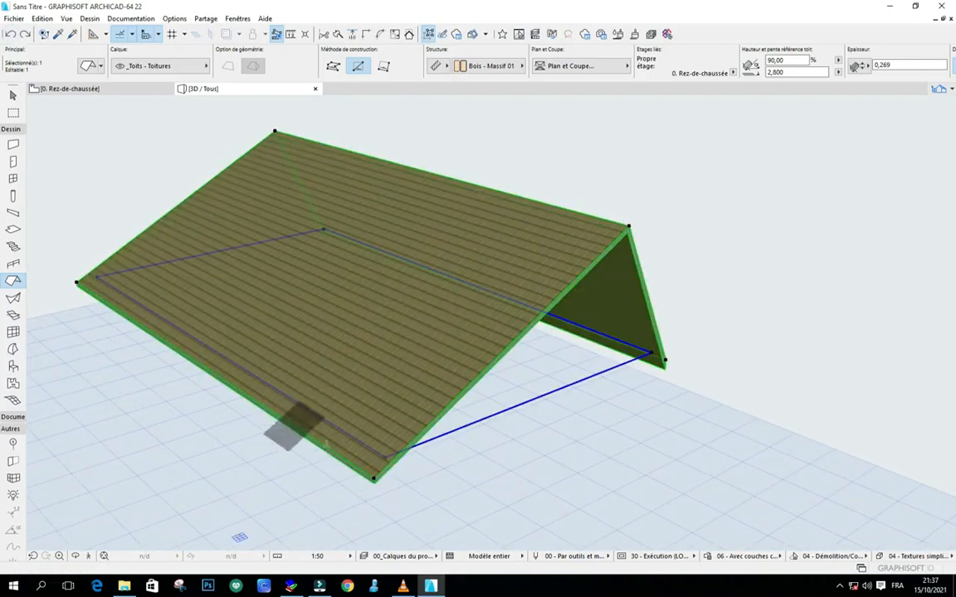
left_click(373, 478)
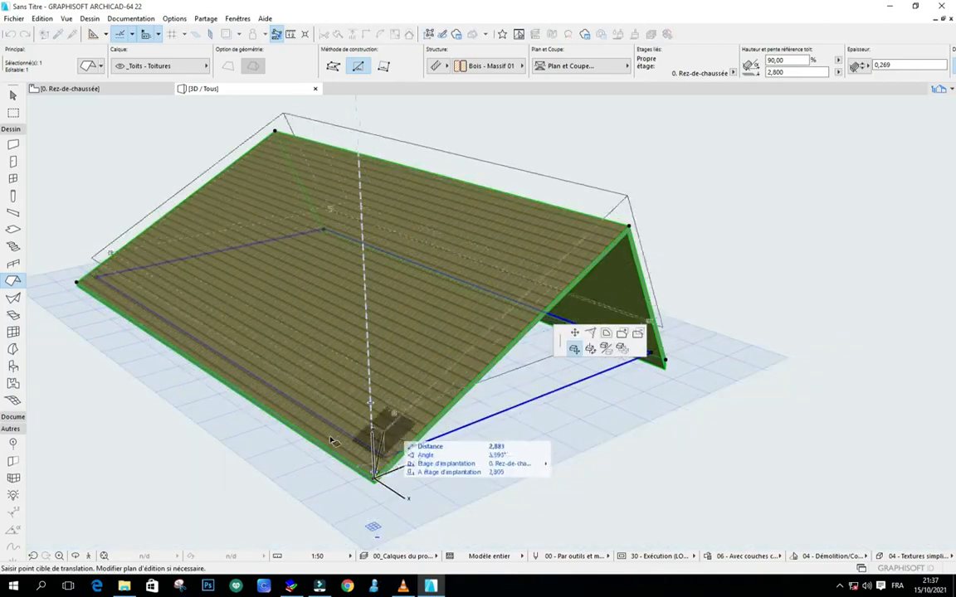
key("Escape")
left_click(231, 382)
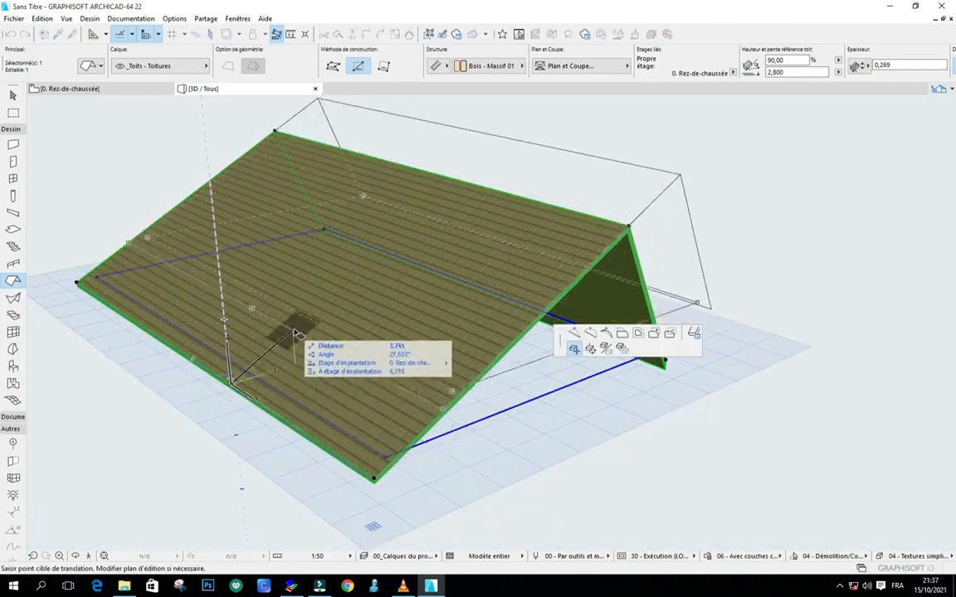
scroll(300, 335, "down", 1)
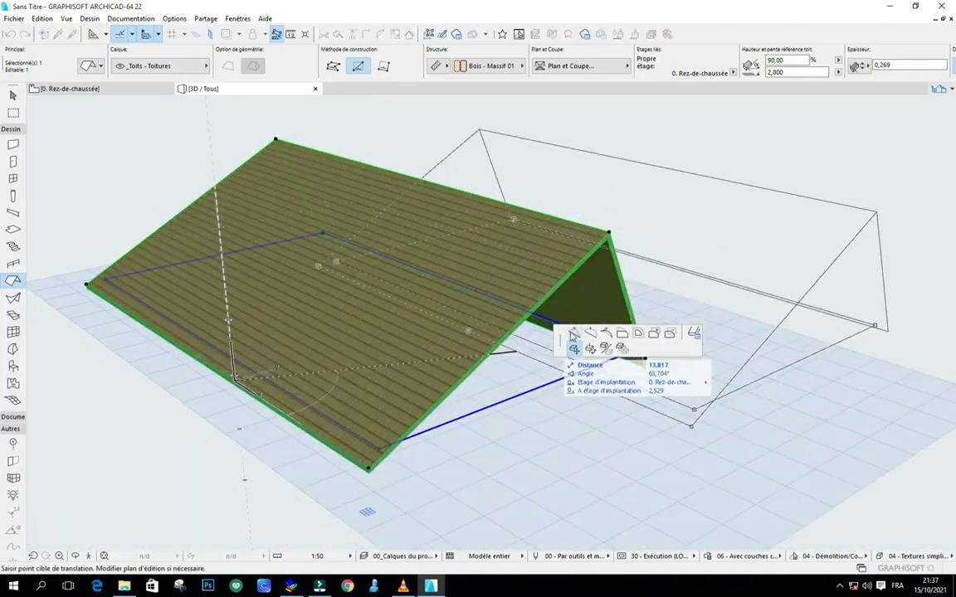
left_click(574, 333)
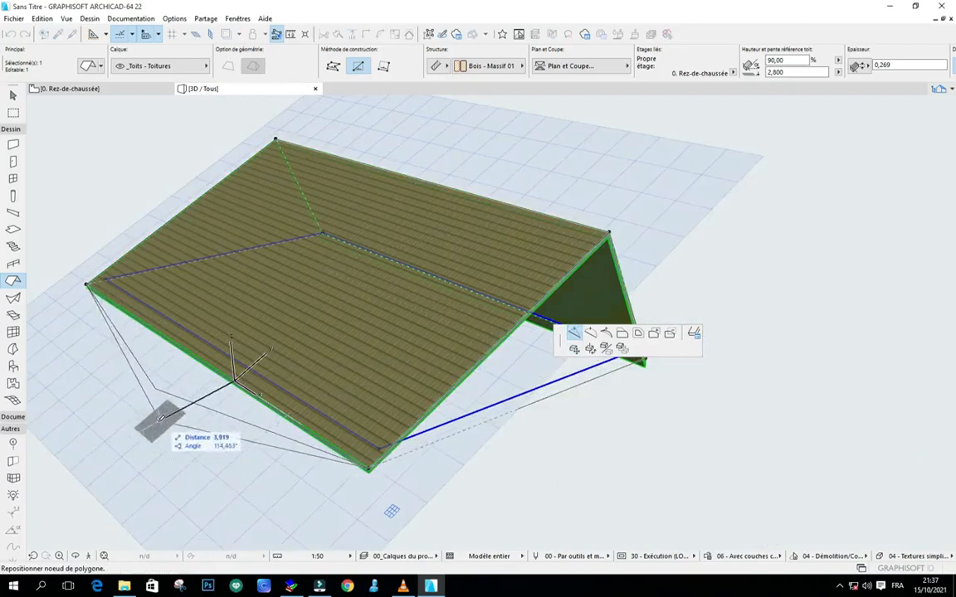
left_click(154, 419)
key("Escape")
scroll(190, 383, "up", 1)
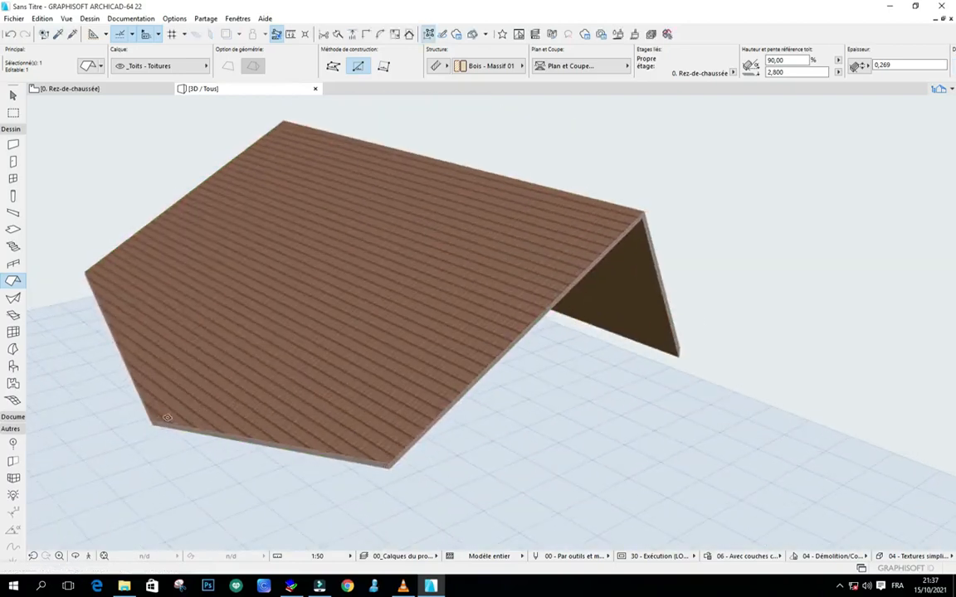
left_click(93, 282)
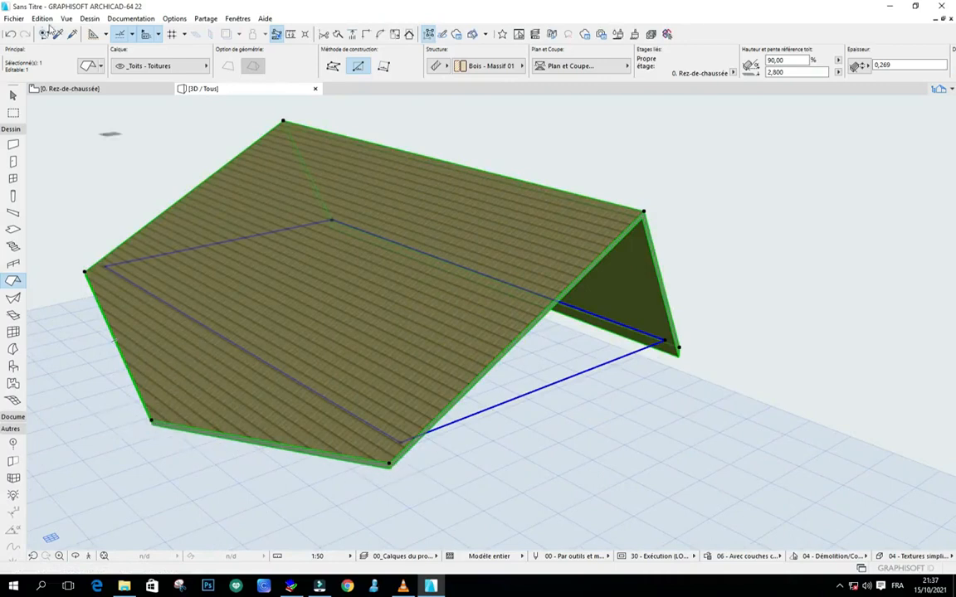
left_click(10, 35)
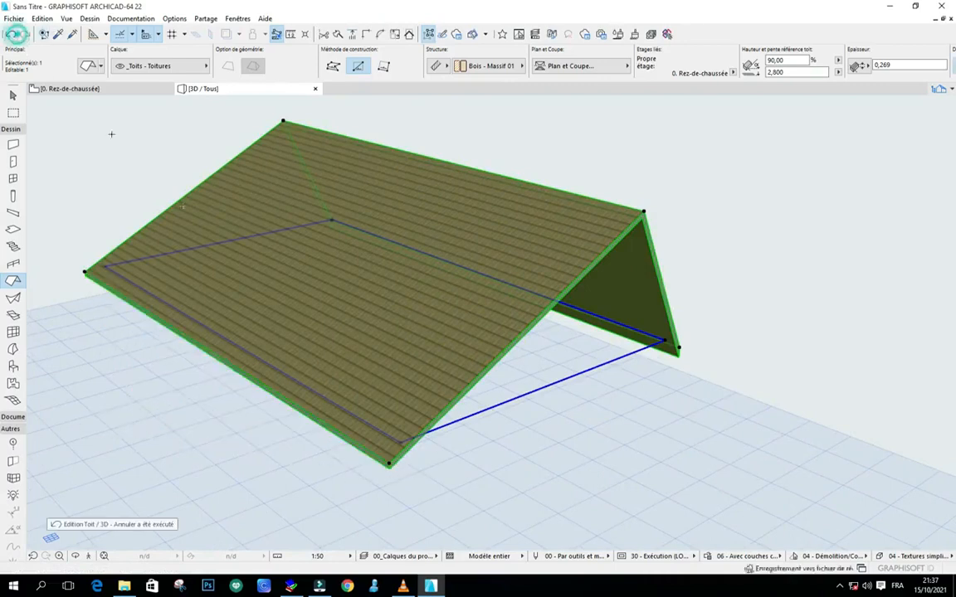
Step: Curve the near eaves edge outward freehand into an arc, inspect the curved edge in 3D, and undo the change
left_click(214, 353)
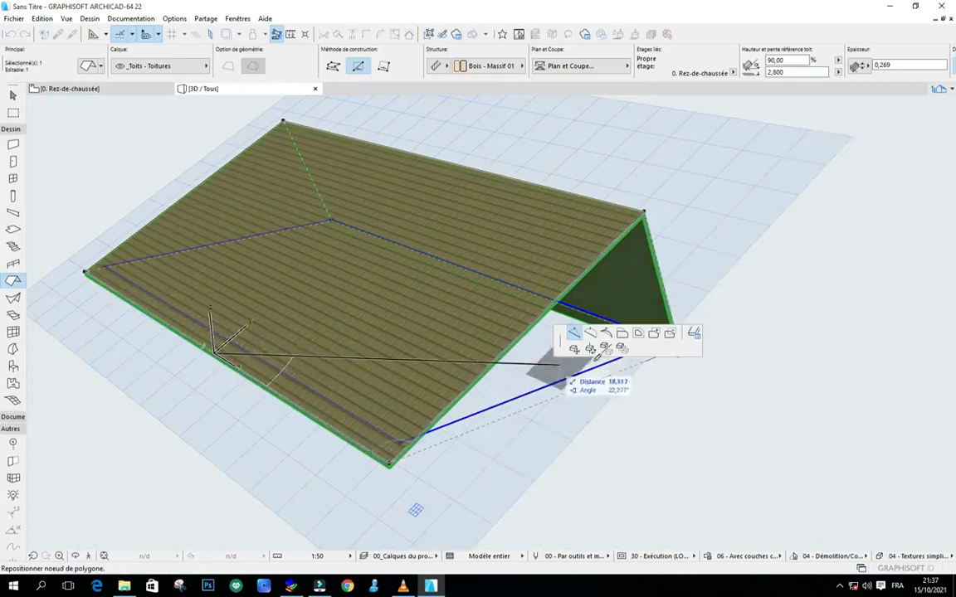
left_click(590, 333)
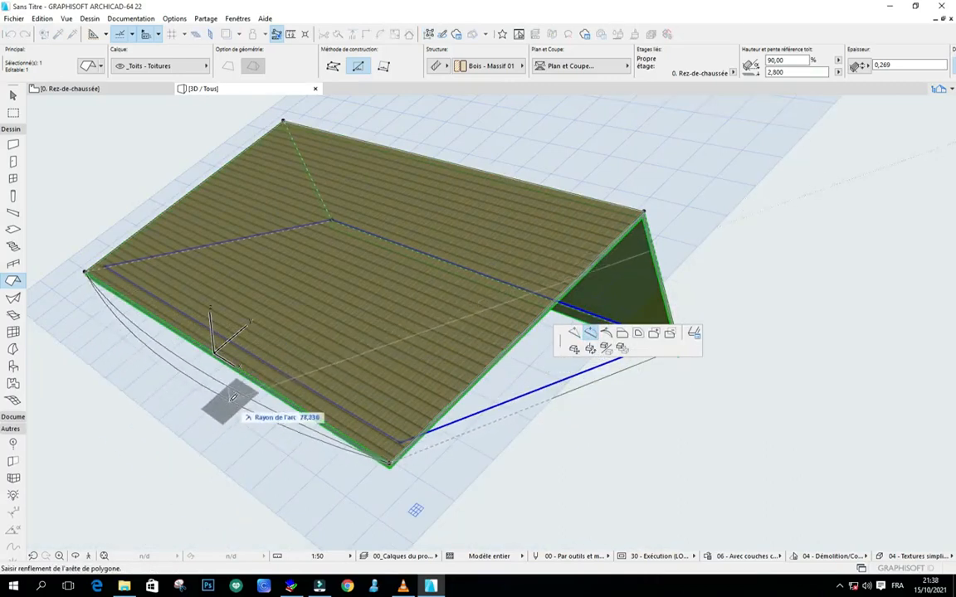
left_click(199, 377)
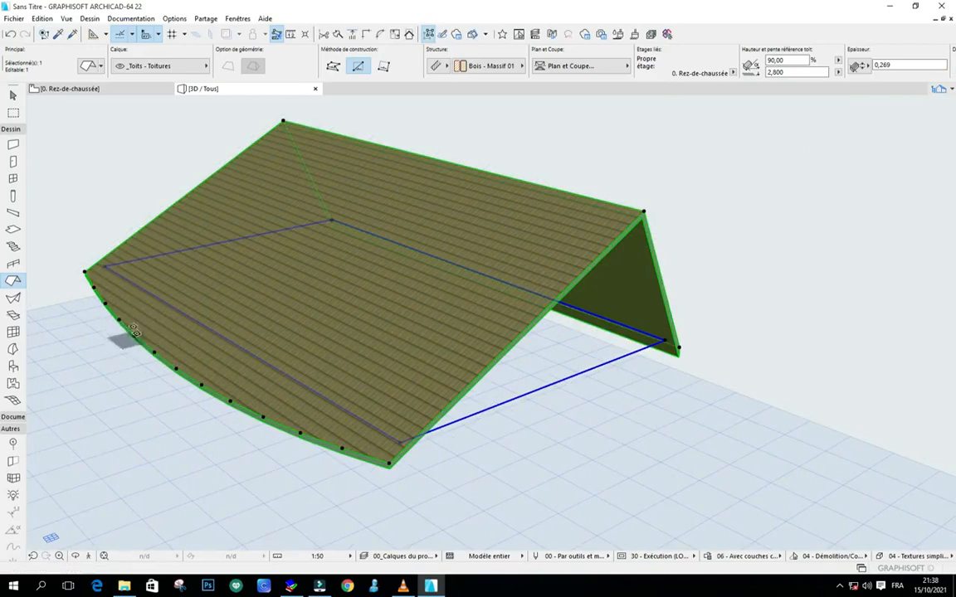
scroll(332, 416, "up", 1)
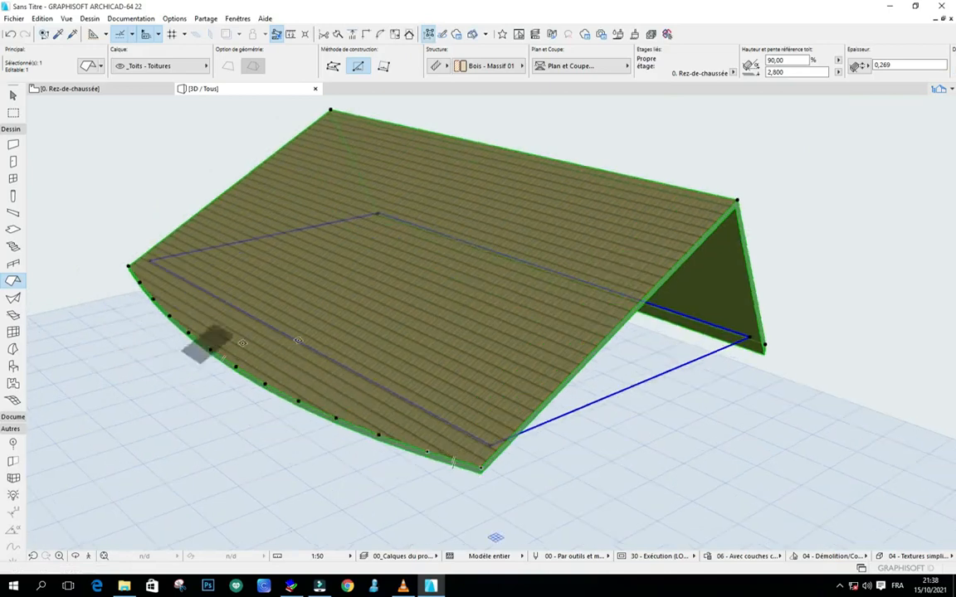
middle_click_drag(489, 290, 444, 314)
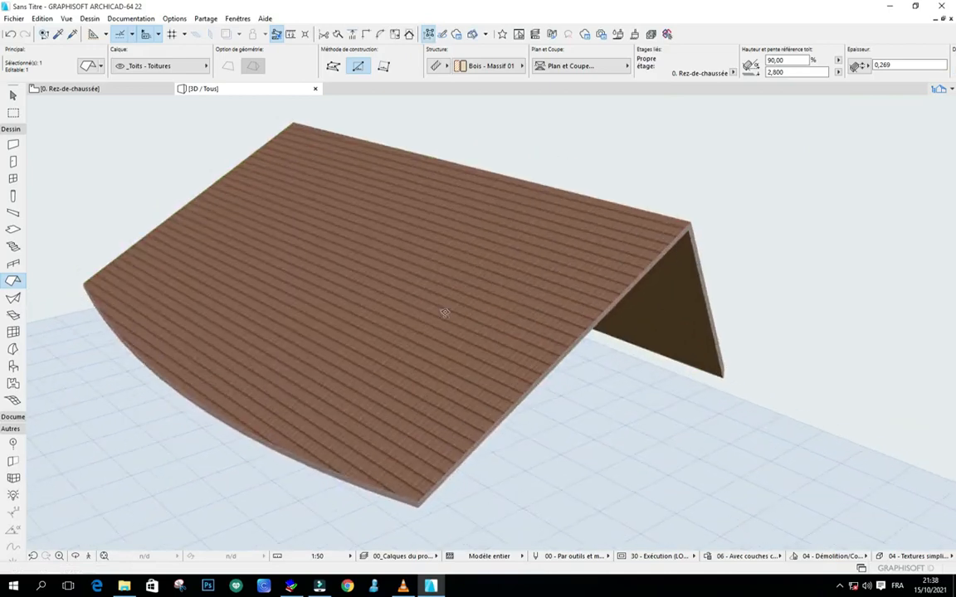
left_click(160, 369)
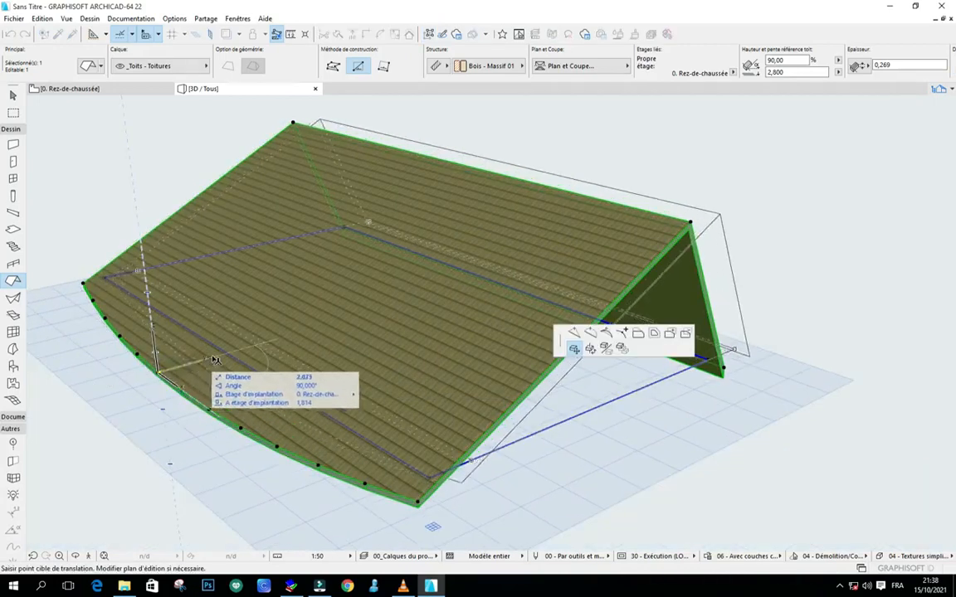
key("Escape")
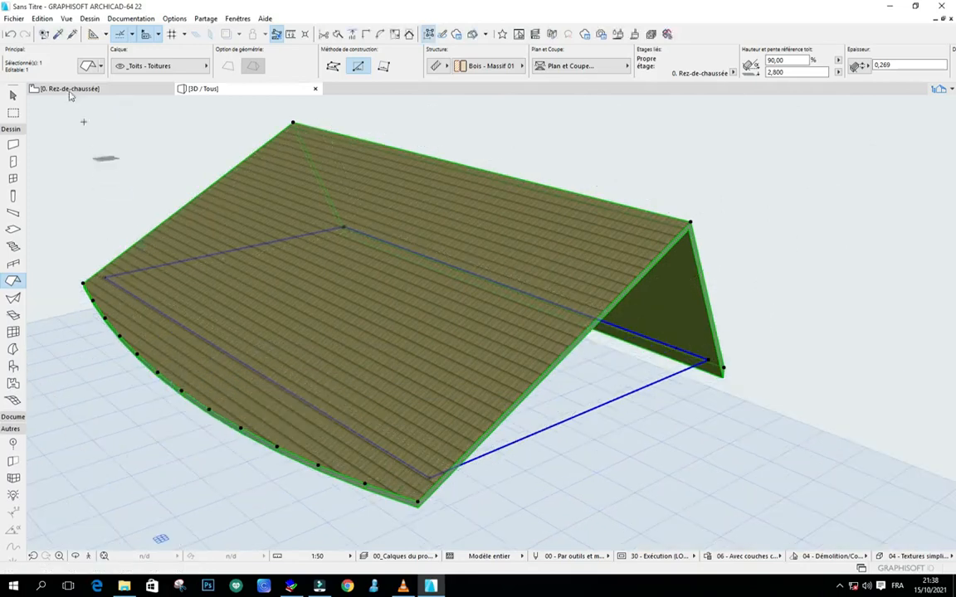
left_click(12, 34)
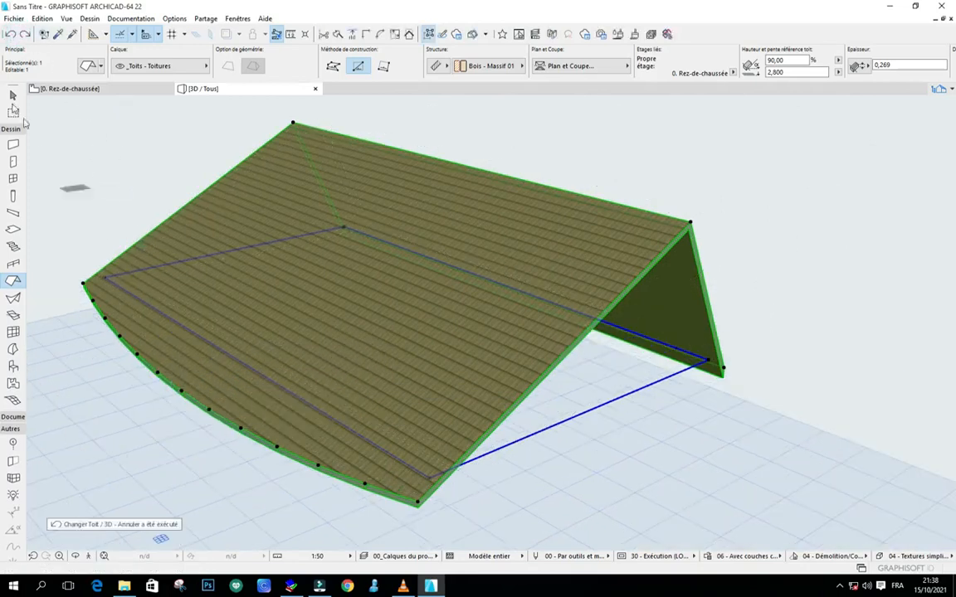
left_click(11, 34)
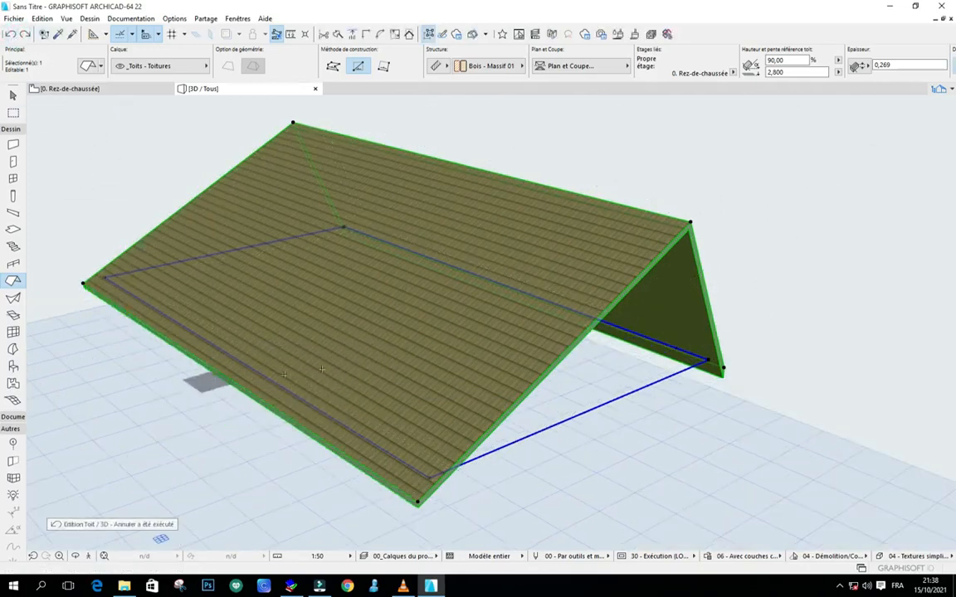
Step: Subtract a rectangle of about 8,6 by 3 from the roof's base polygon along its near pivot line, forming a recess
left_click(551, 296)
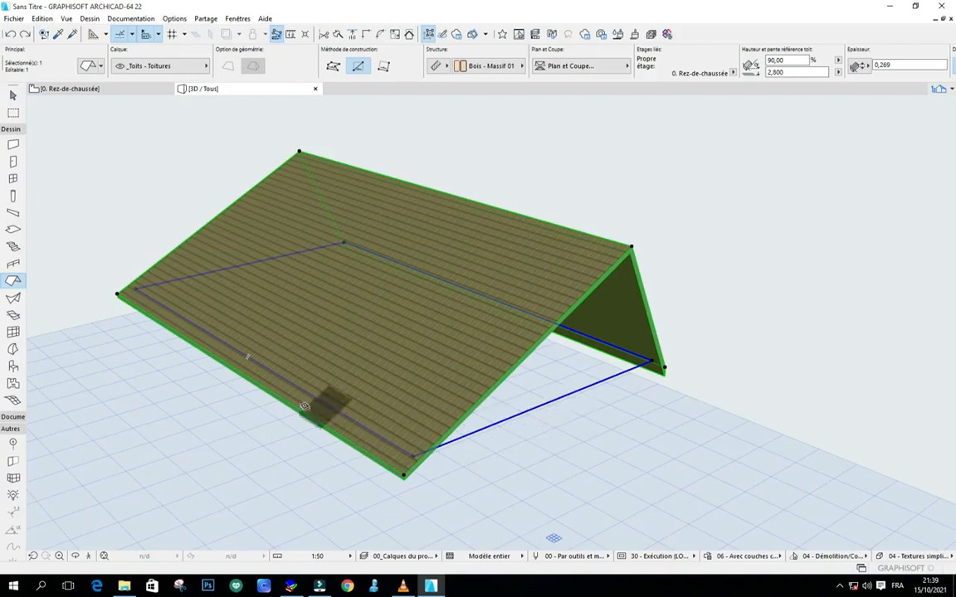
left_click(314, 399)
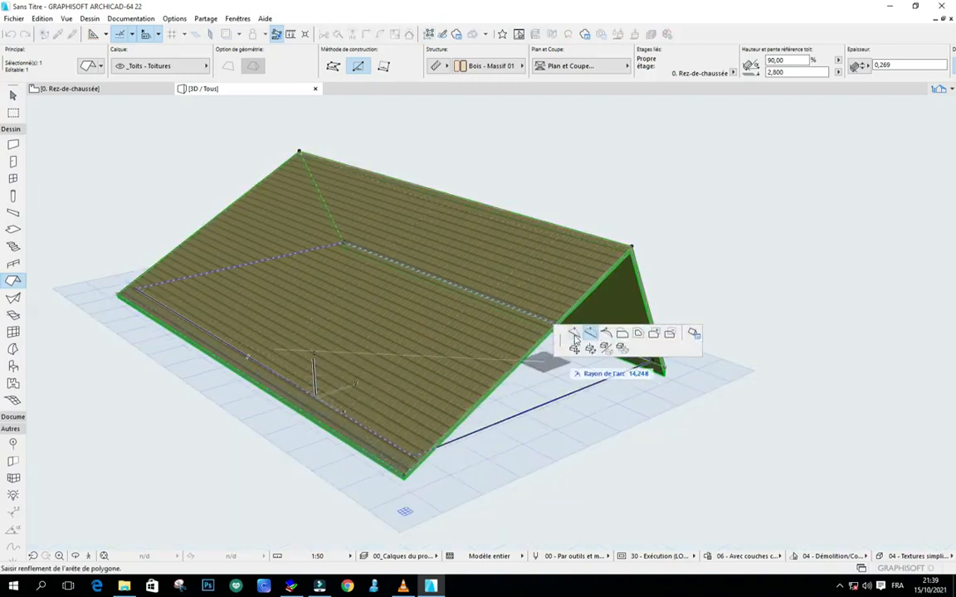
left_click(573, 334)
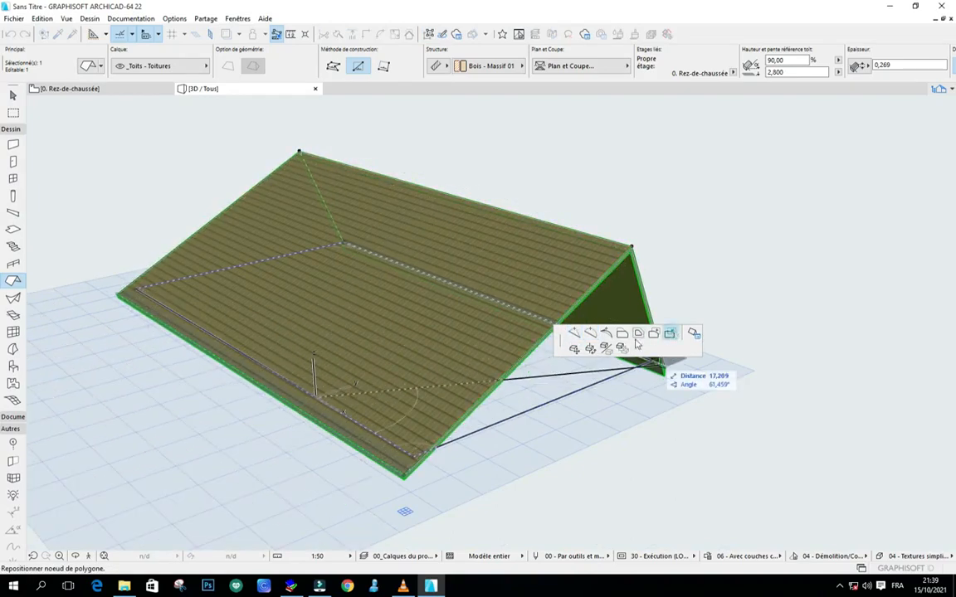
left_click(218, 340)
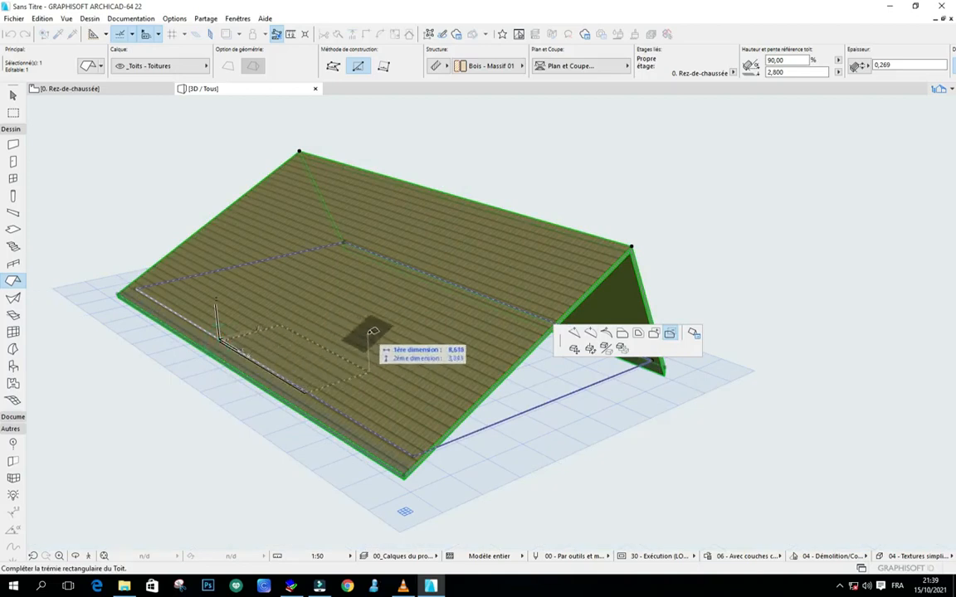
left_click(367, 377)
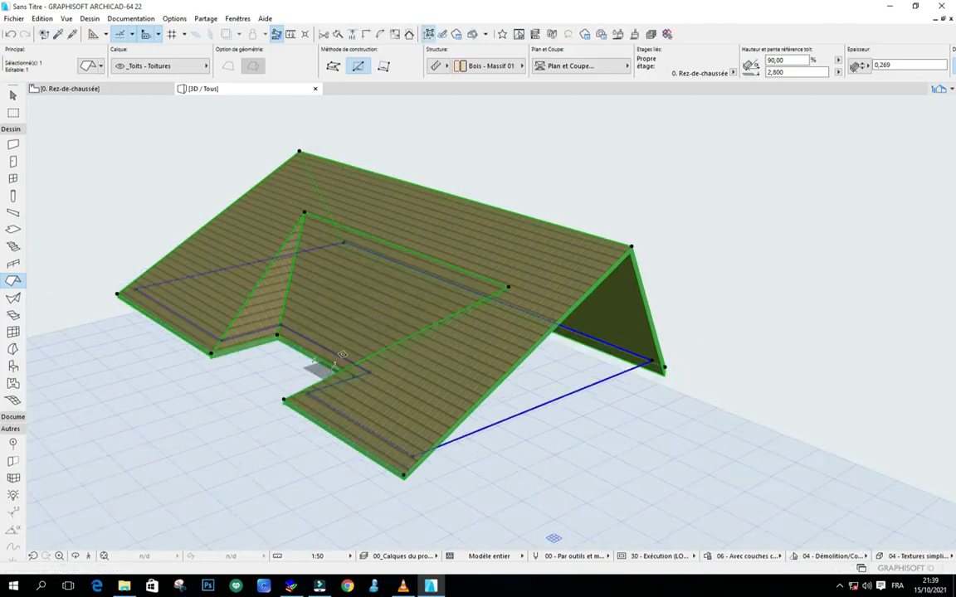
scroll(319, 297, "up", 2)
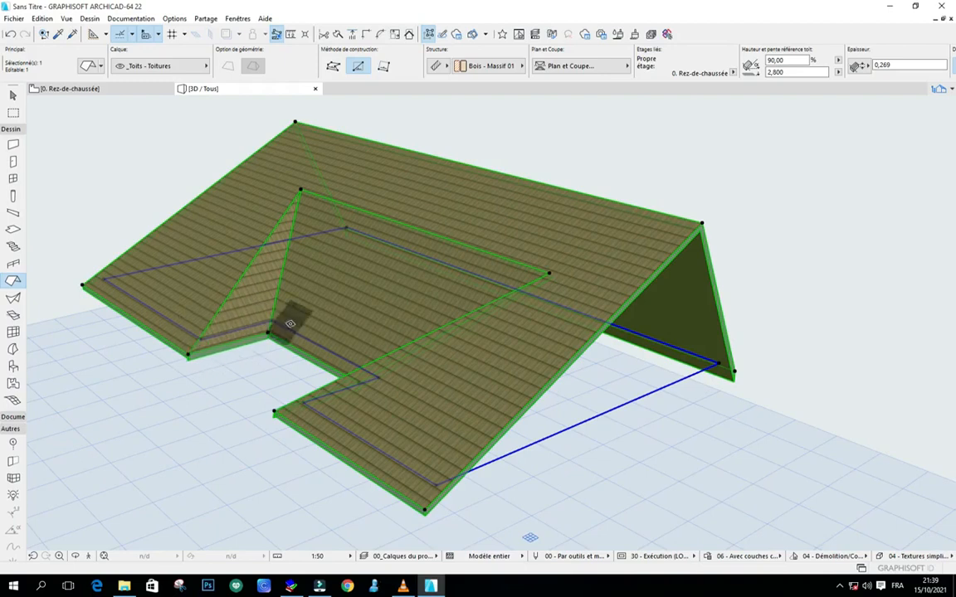
Step: Undo the recess cut, and add a rectangle of about 11 by 3 to the roof's base polygon from its near pivot line
left_click(11, 34)
left_click(208, 341)
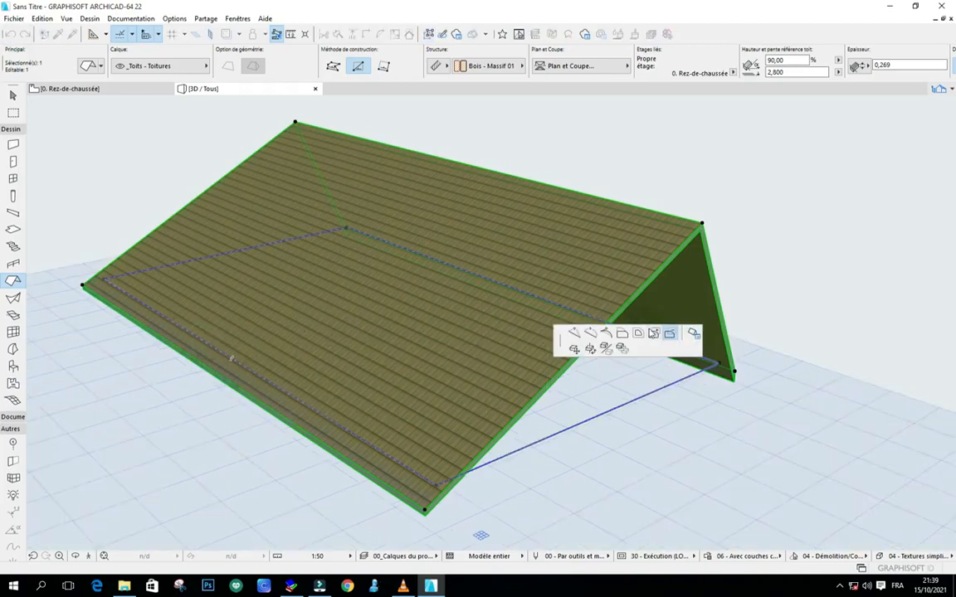
left_click(654, 333)
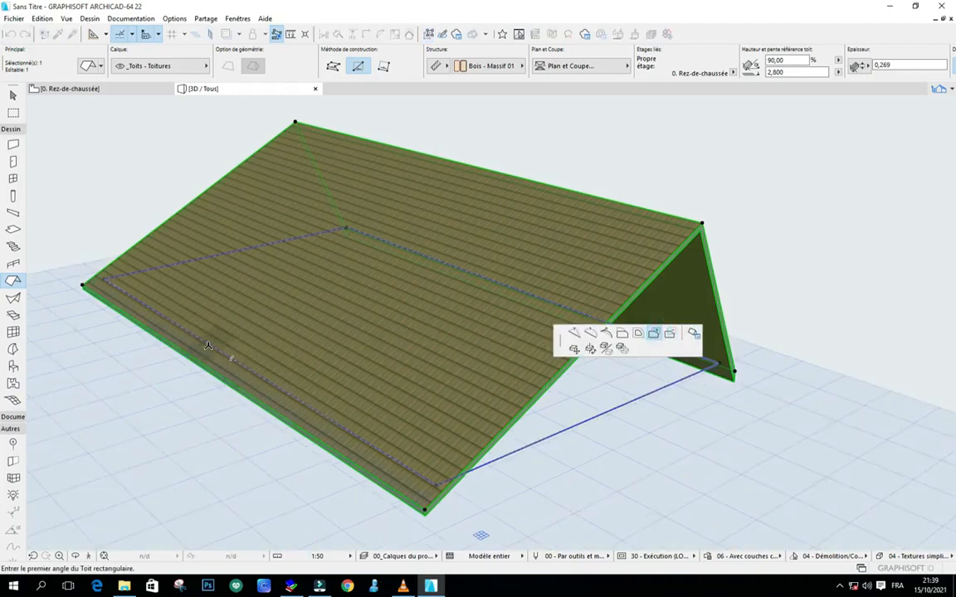
left_click(210, 346)
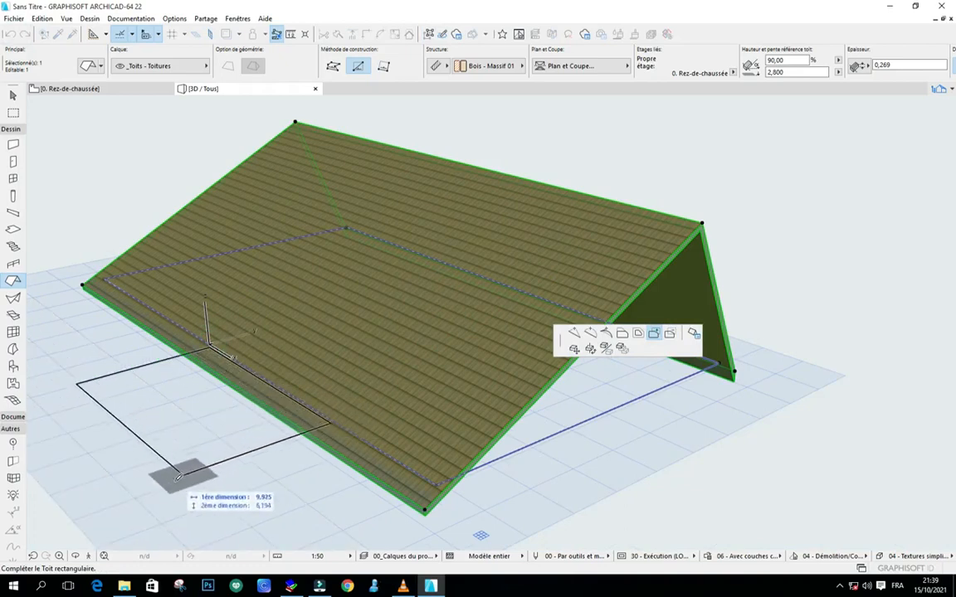
key("Escape")
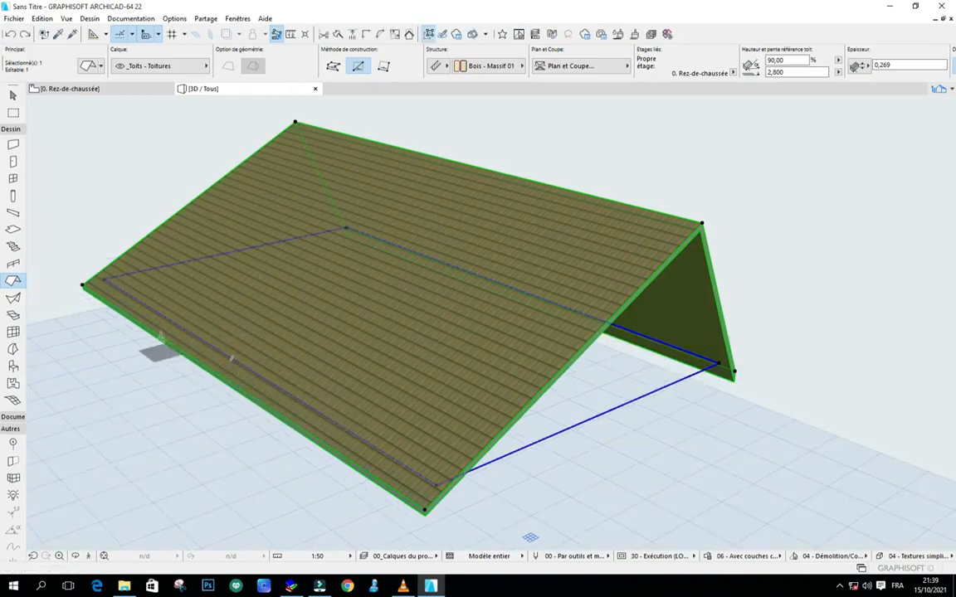
left_click(168, 320)
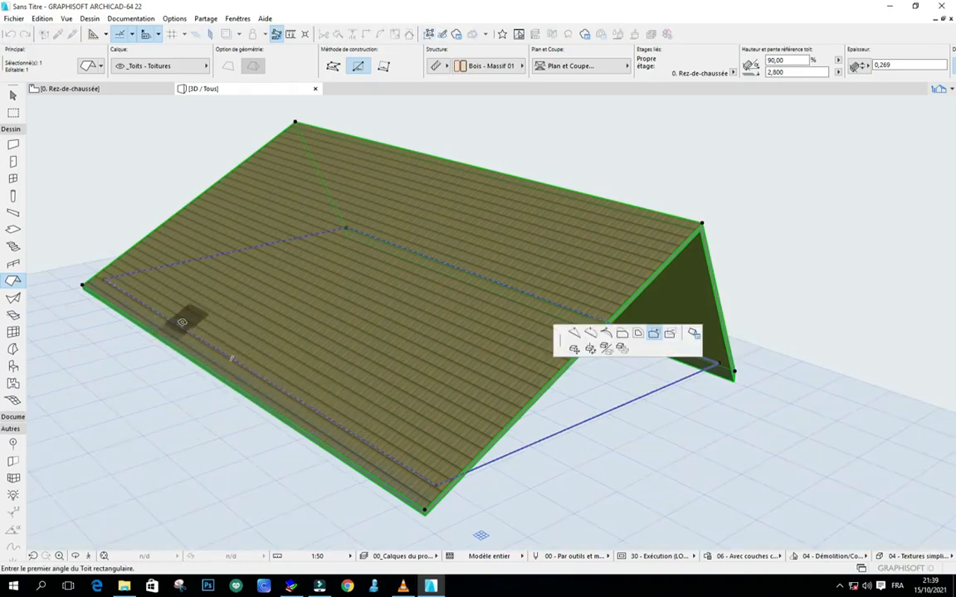
left_click(175, 323)
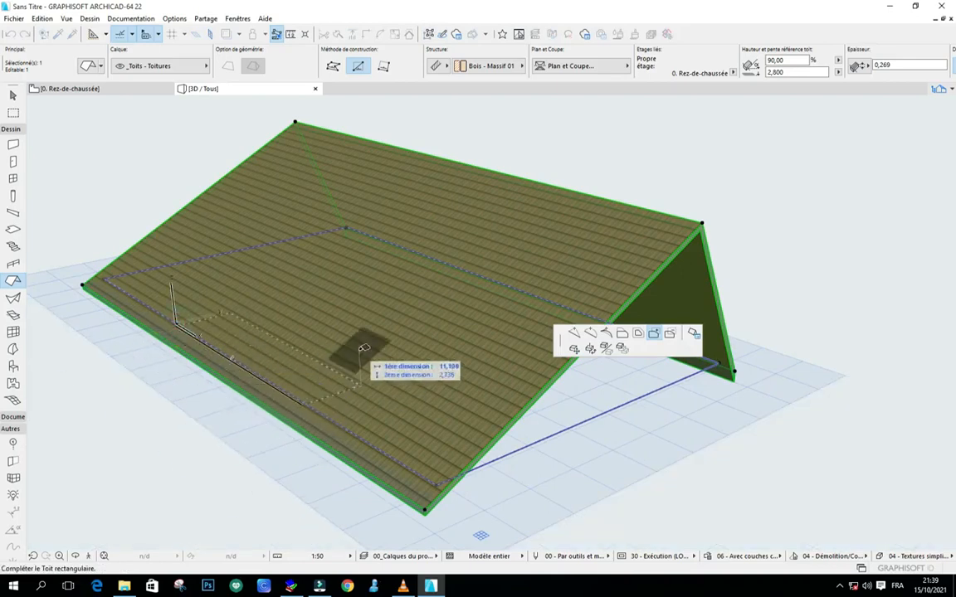
left_click(386, 335)
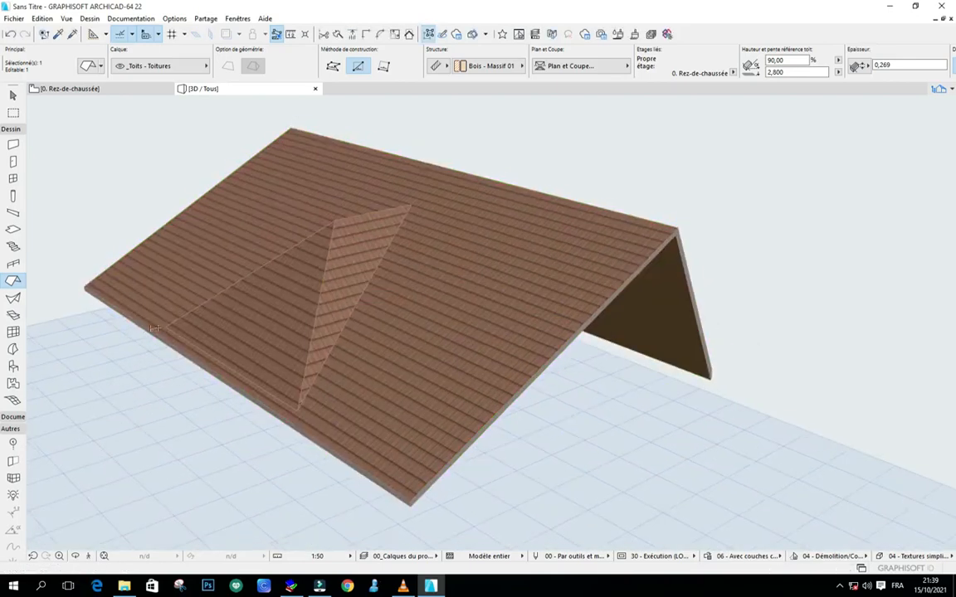
Step: Raise the inner ridge end of the small added gable vertically by about 1, and try adjusting its height again freehand
scroll(335, 250, "up", 5)
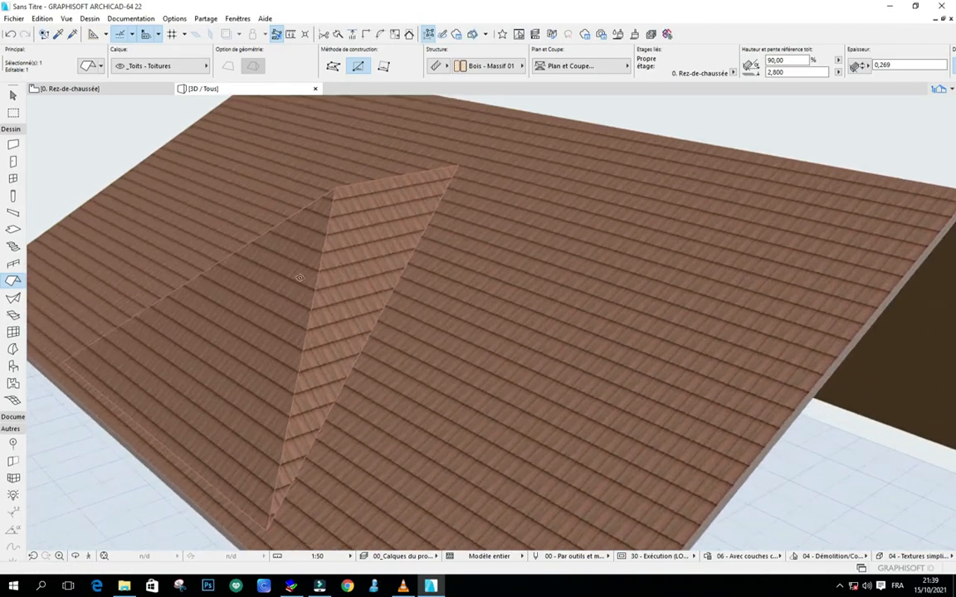
scroll(335, 249, "down", 5)
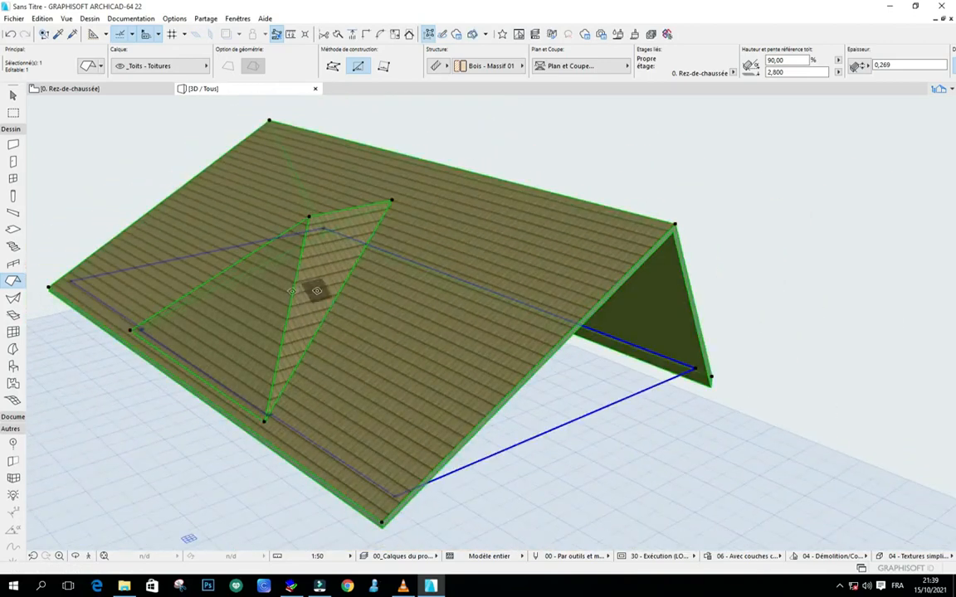
scroll(310, 225, "up", 5)
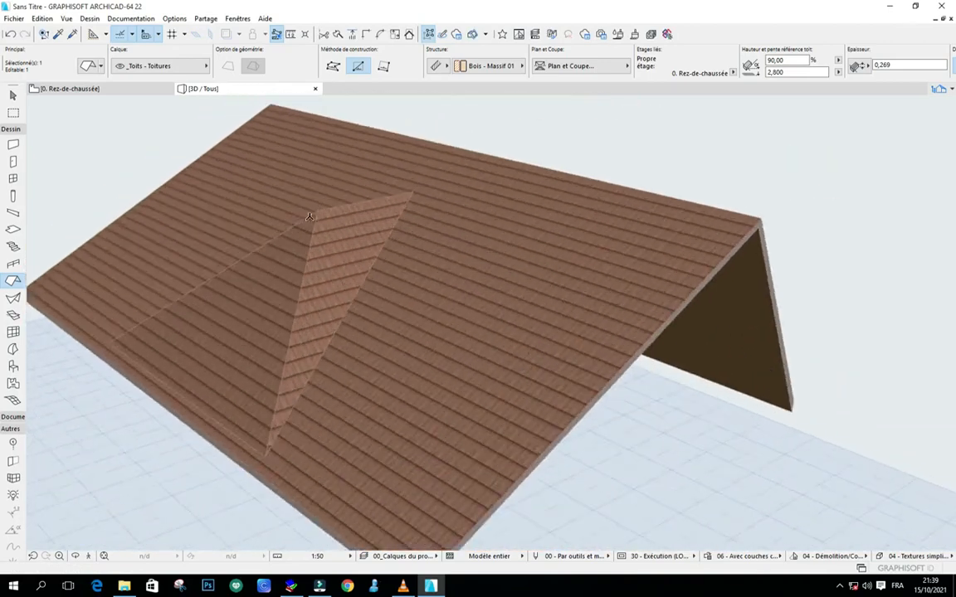
scroll(310, 225, "down", 5)
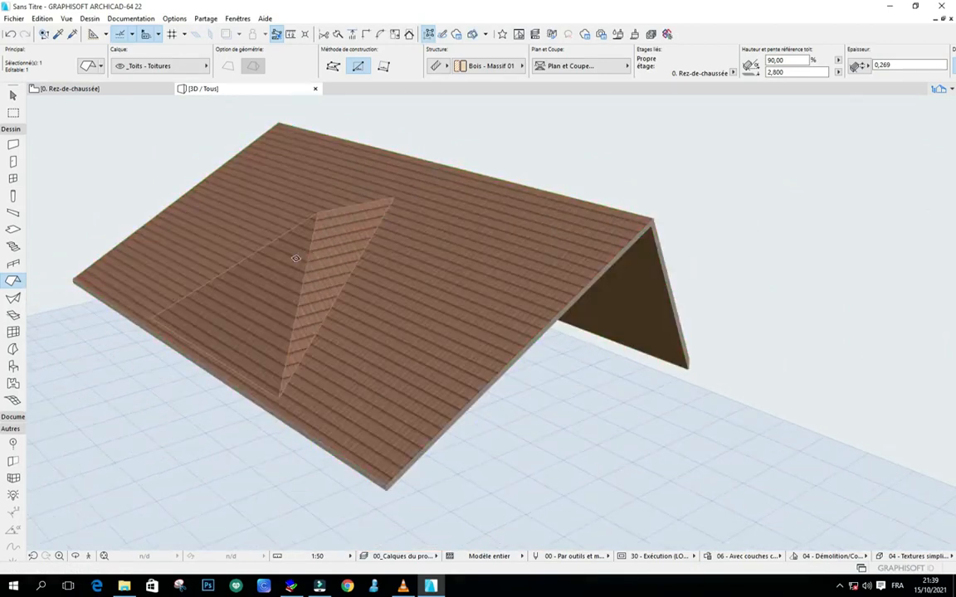
left_click(395, 196)
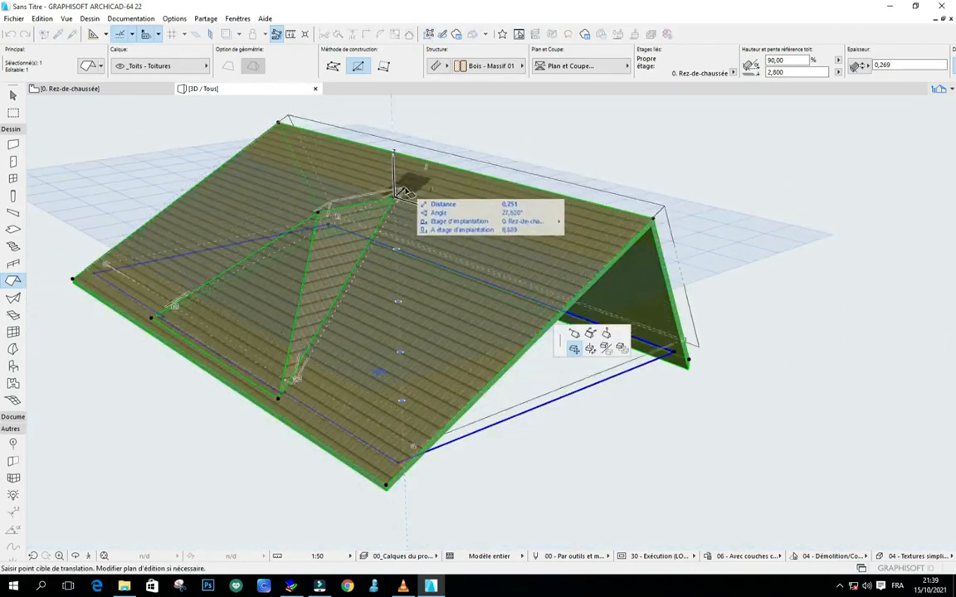
left_click(607, 332)
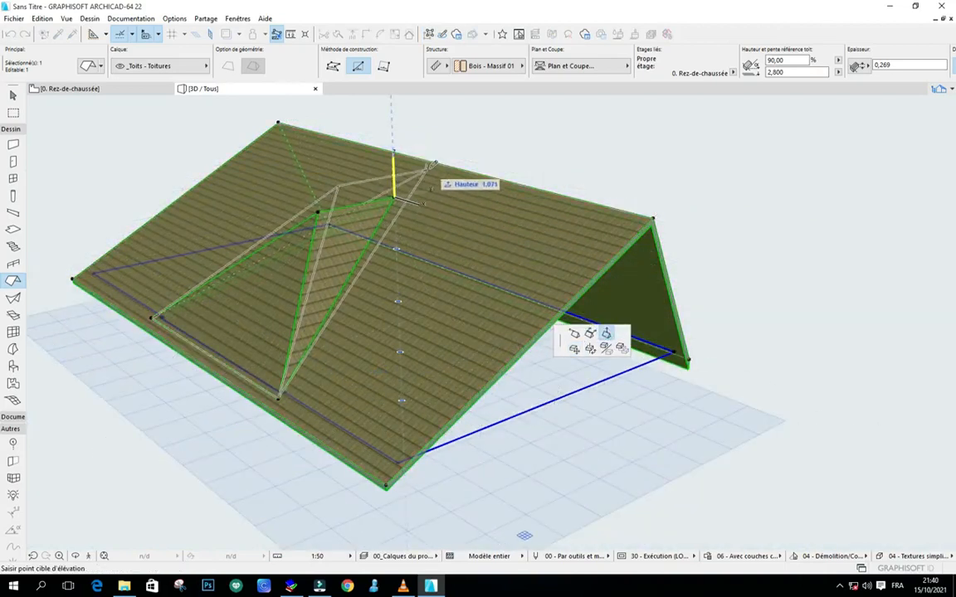
left_click(428, 167)
scroll(259, 182, "up", 2)
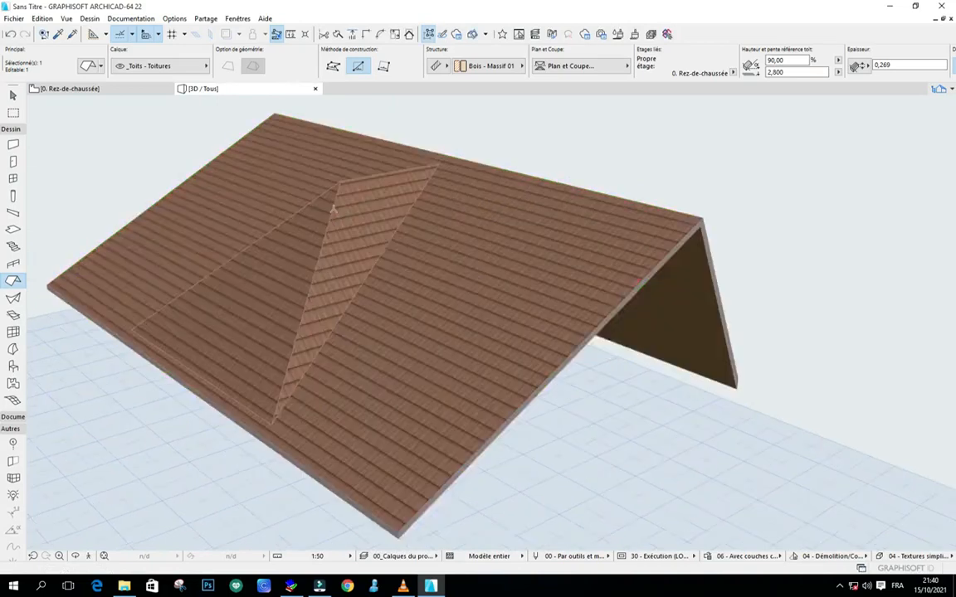
left_click(444, 160)
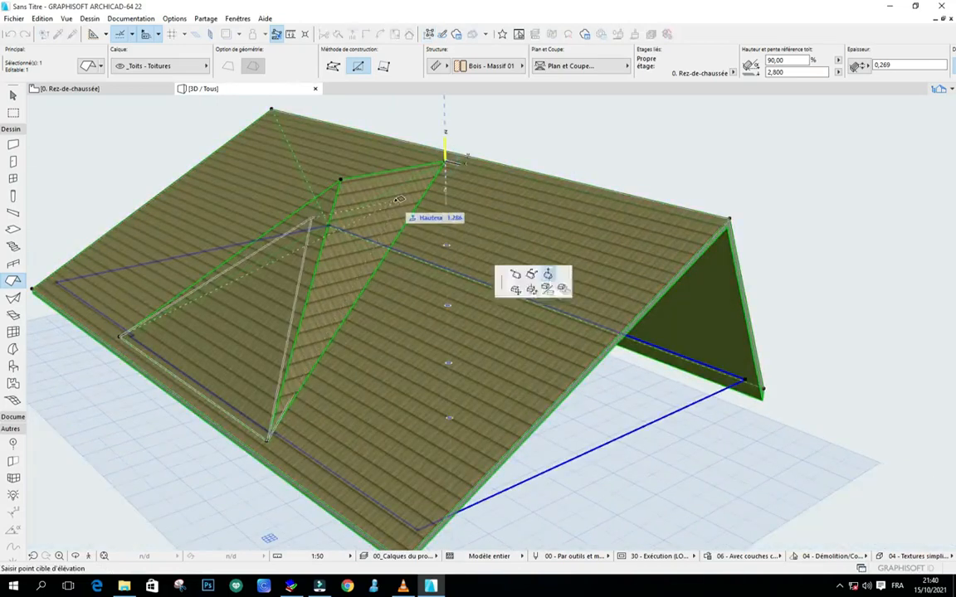
left_click(446, 159)
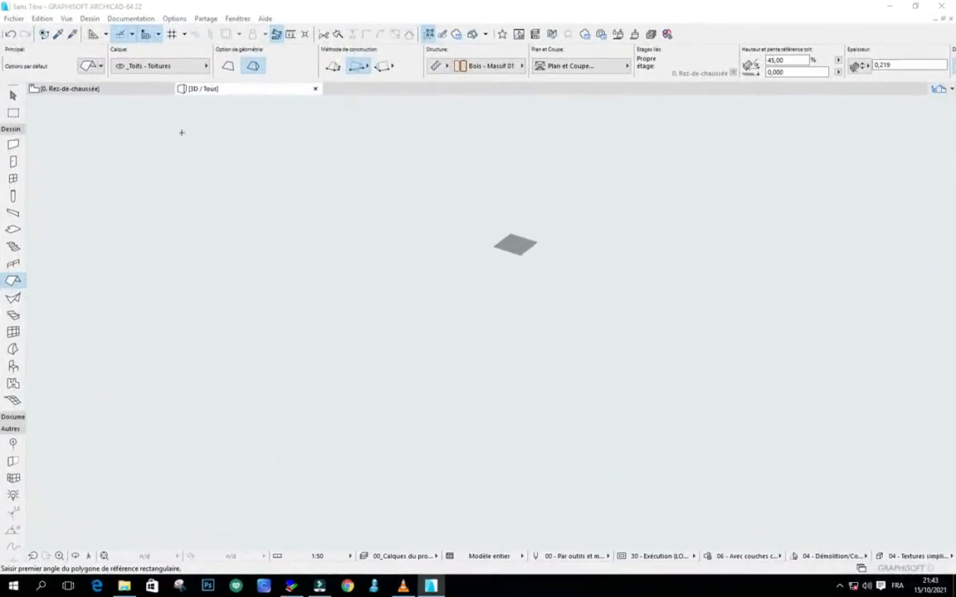
Step: Delete the second roof level from the default multi-plane roof settings
left_click(89, 66)
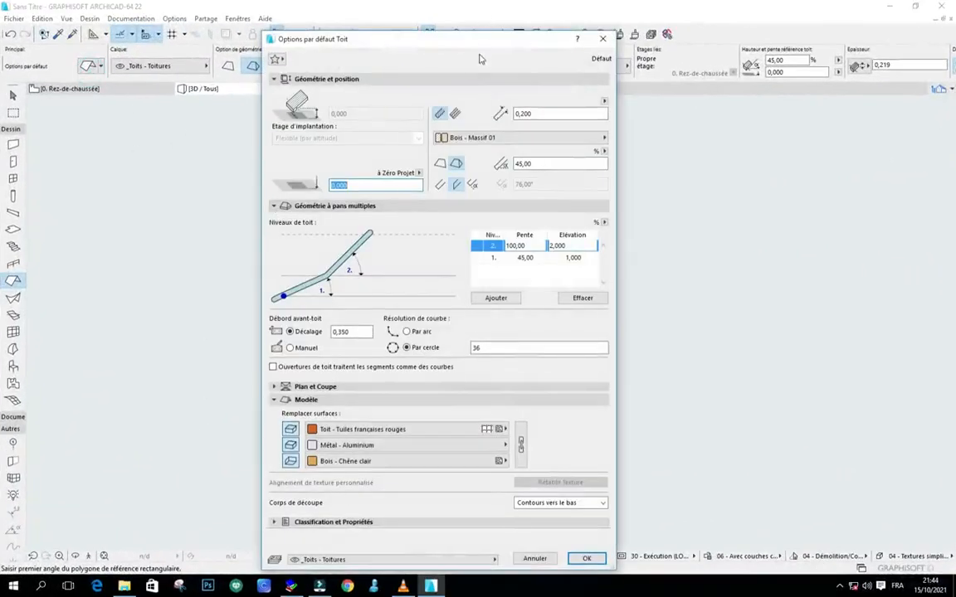
left_click_drag(477, 33, 444, 4)
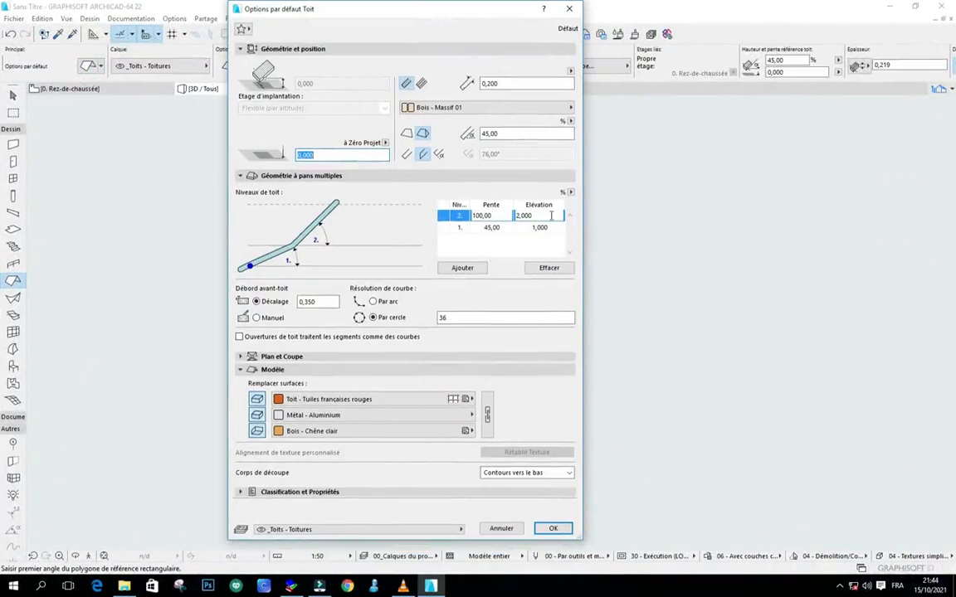
left_click(551, 269)
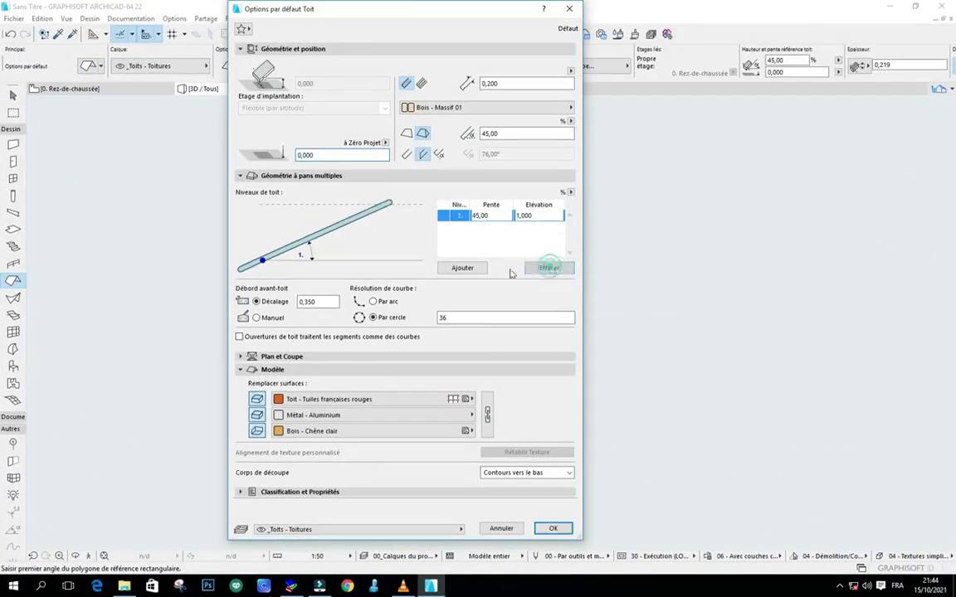
left_click(553, 529)
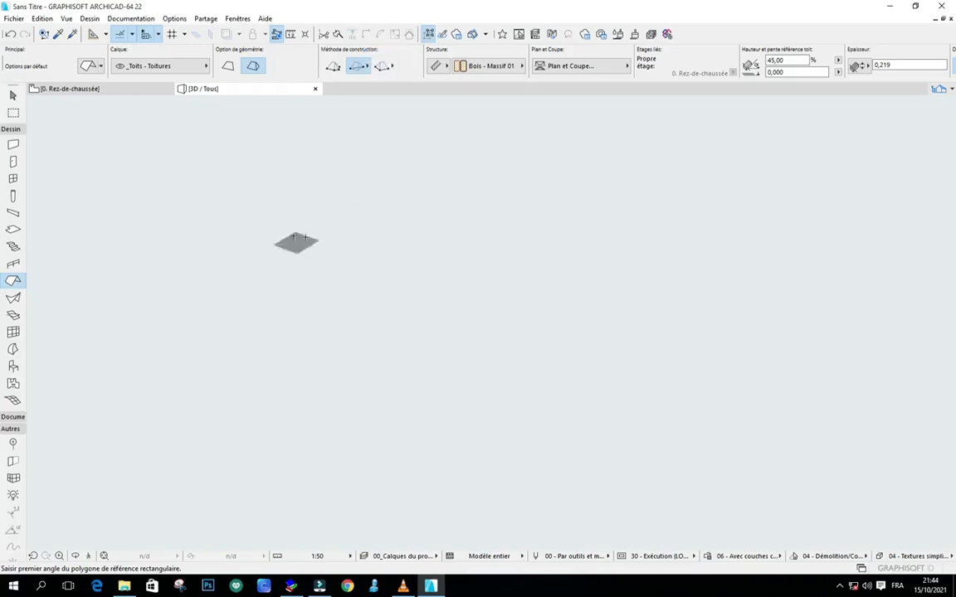
Step: Draw a rectangular single-level multi-plane roof freehand on the empty 3D grid, and view it from a lower angle
left_click(242, 208)
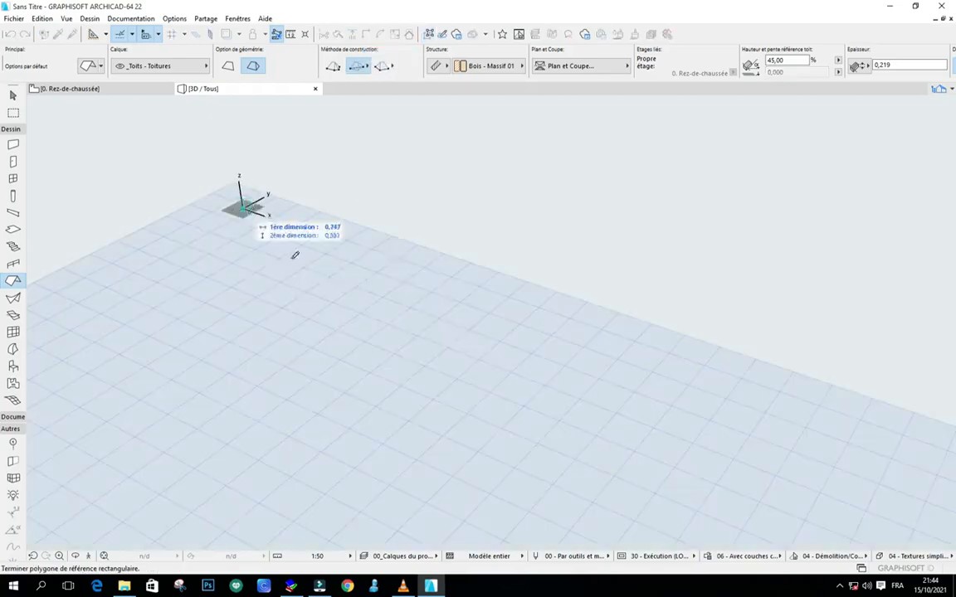
left_click(373, 402)
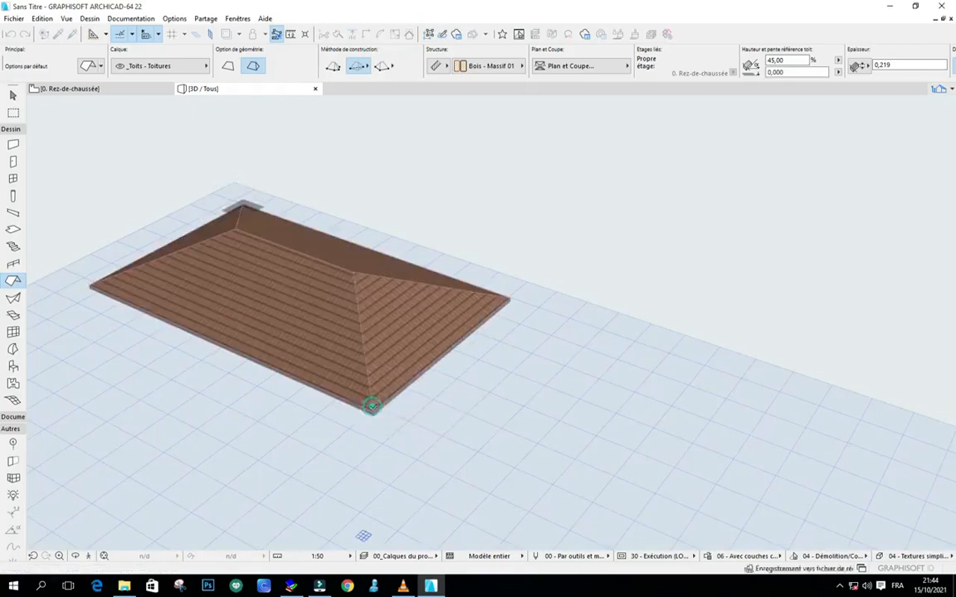
left_click(75, 557)
left_click_drag(250, 482, 357, 378)
left_click_drag(641, 358, 139, 243)
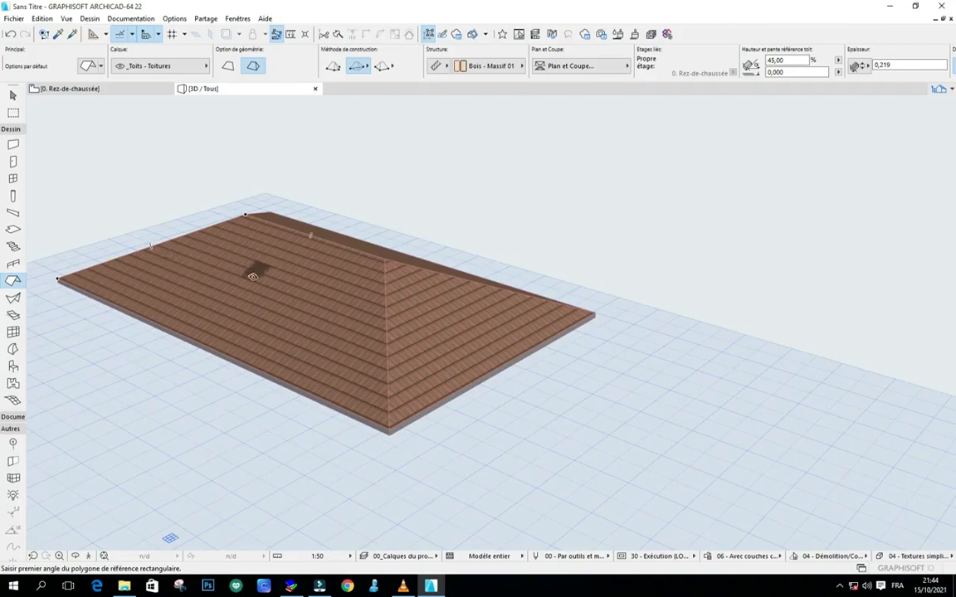
scroll(253, 276, "up", 2)
scroll(401, 270, "down", 3)
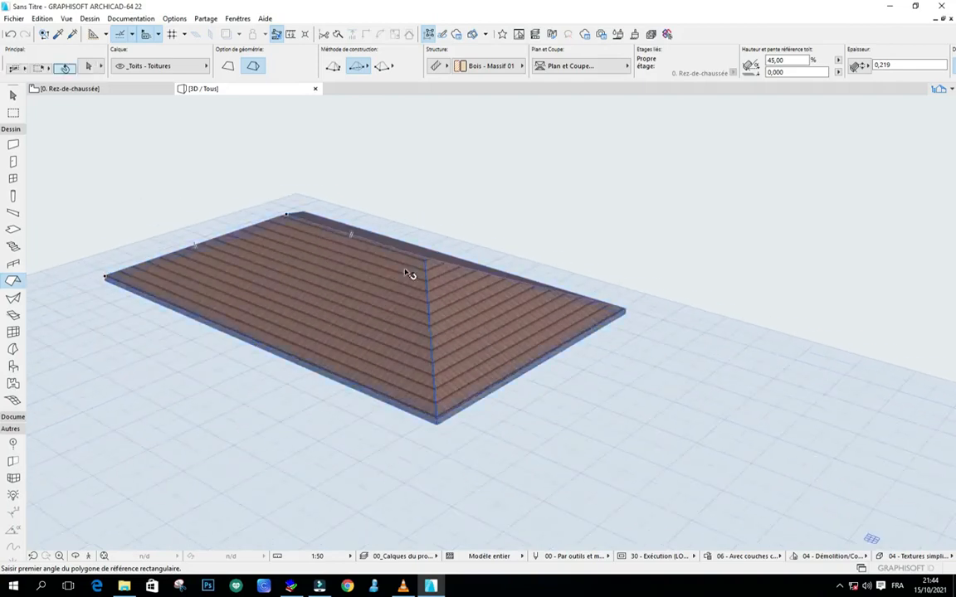
Step: Chamfer the near corner of the new roof's pivot polygon with the Chanfrein option, for this corner only
left_click(407, 272)
scroll(419, 343, "up", 3)
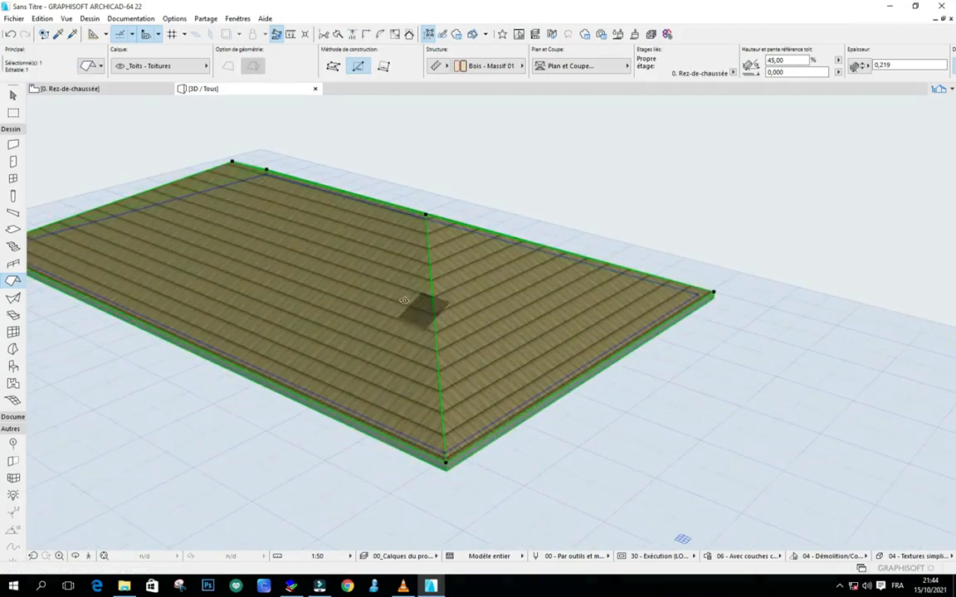
scroll(435, 442, "up", 1)
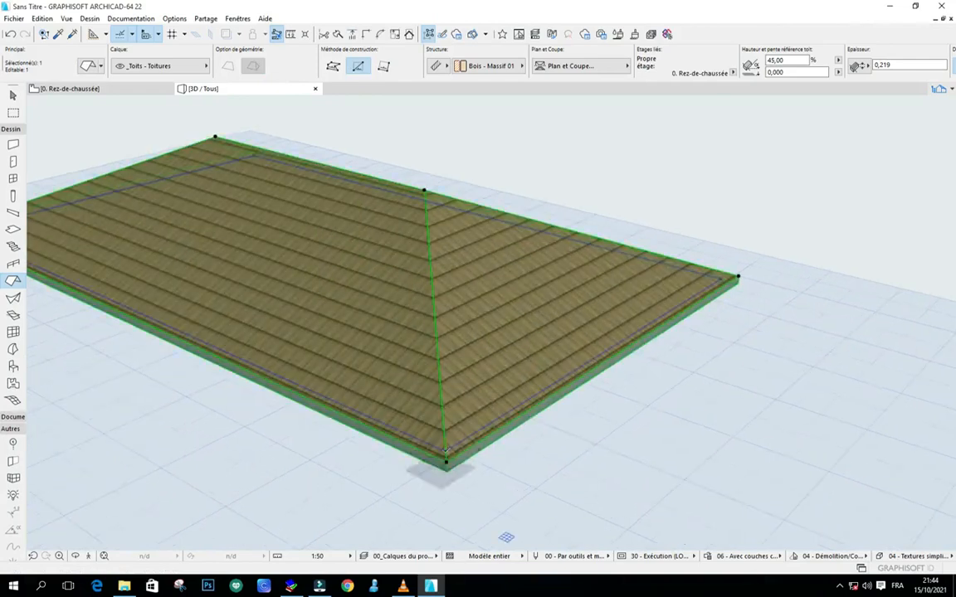
left_click(446, 448)
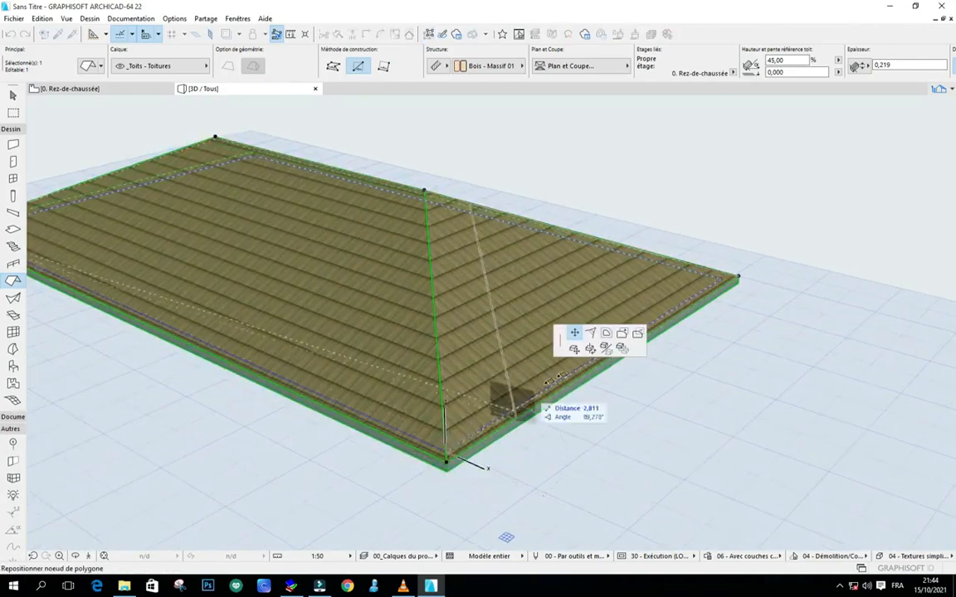
left_click(591, 334)
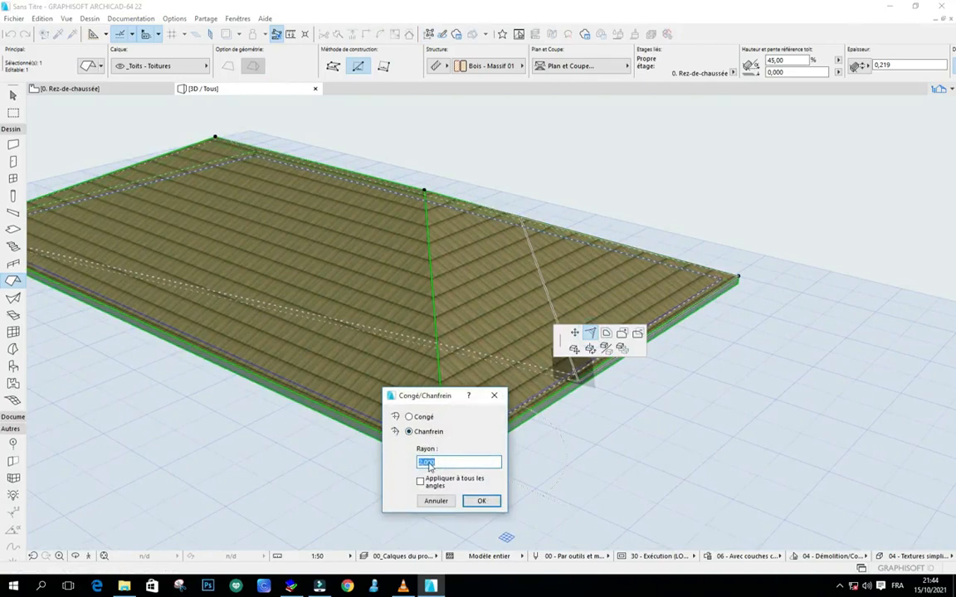
left_click(482, 501)
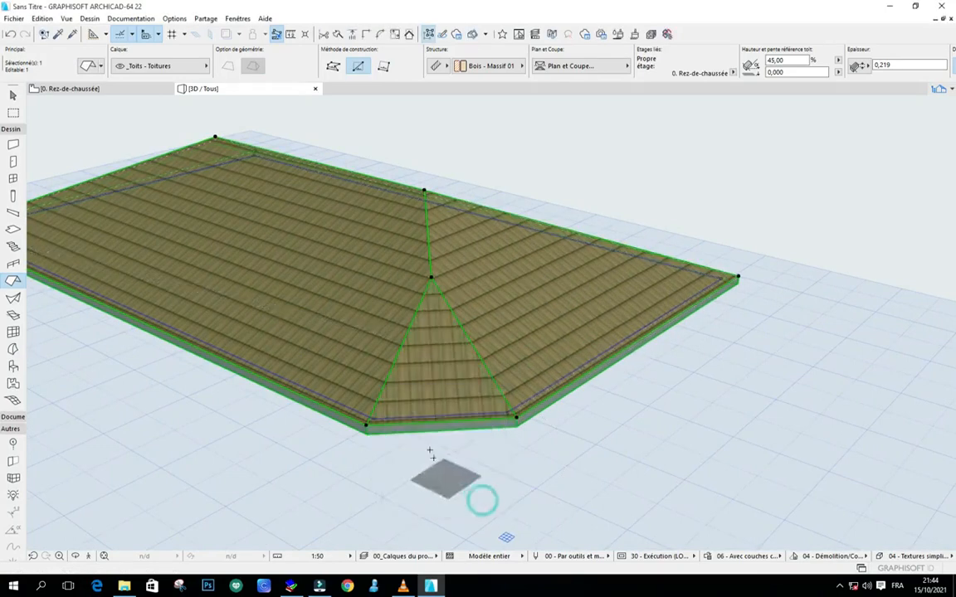
key("Escape")
left_click(367, 344)
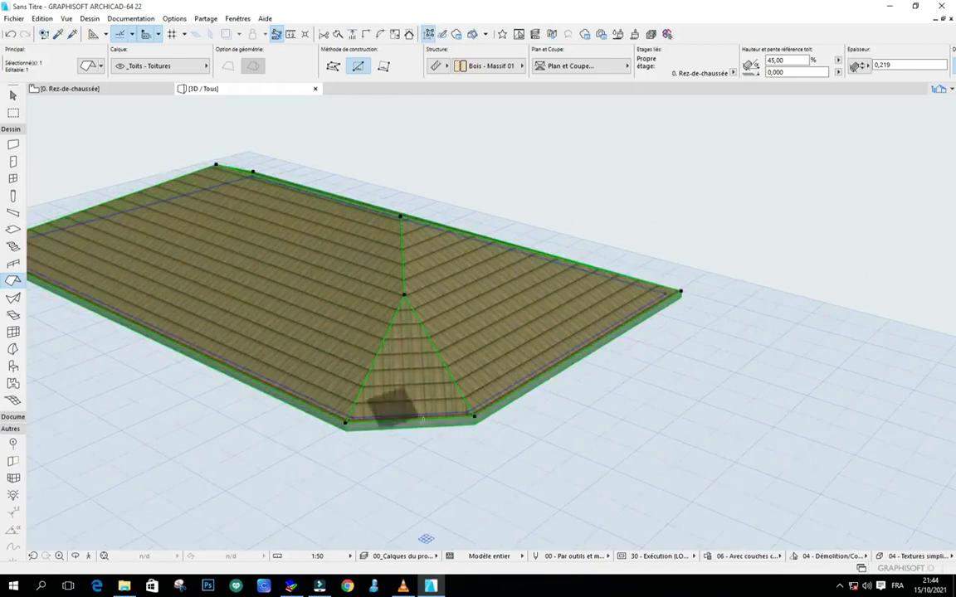
Step: Curve the pivot-polygon edge of the chamfered near corner outward freehand into a large circular bulge
scroll(430, 415, "up", 4)
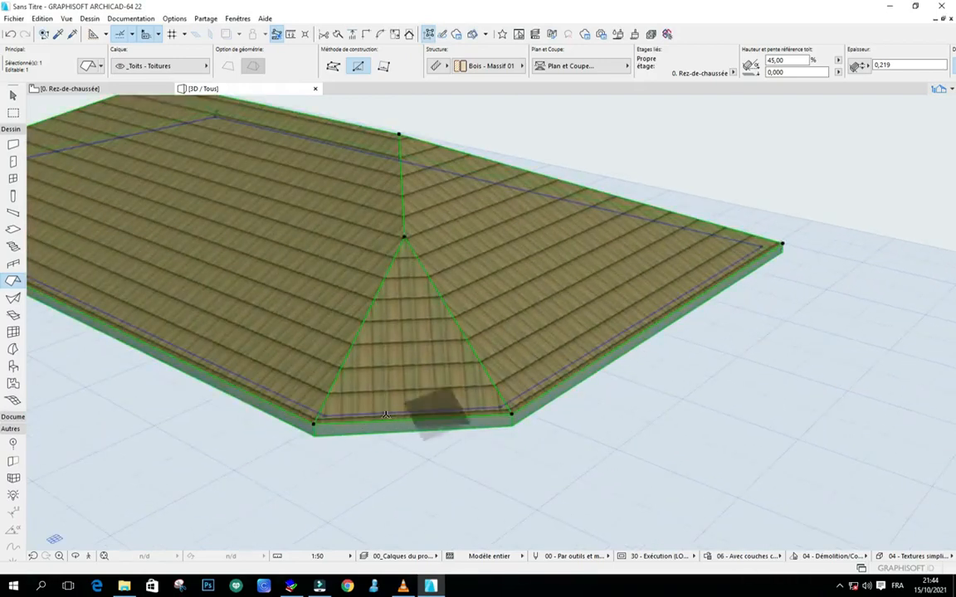
scroll(334, 397, "up", 1)
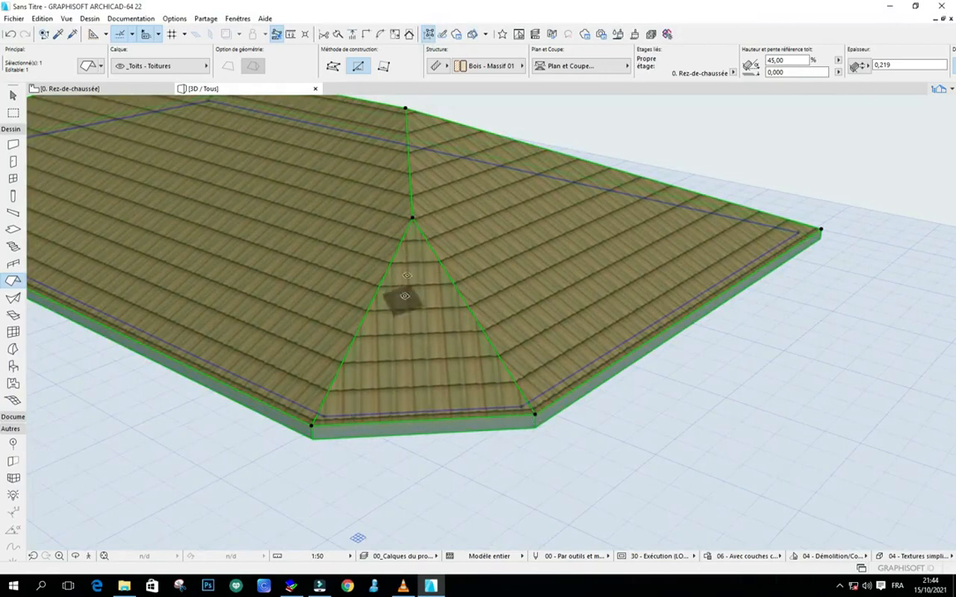
scroll(423, 296, "down", 4)
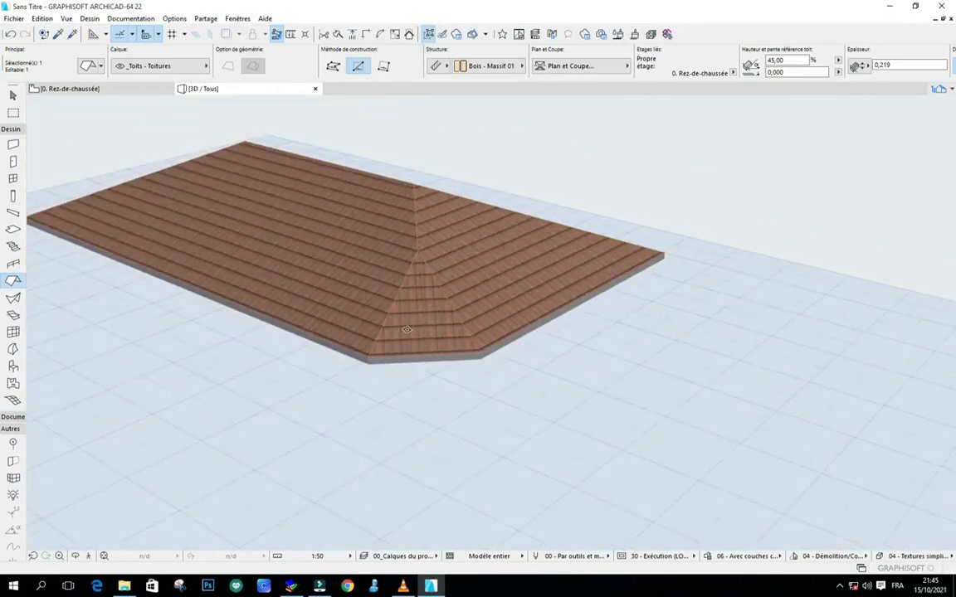
scroll(423, 351, "up", 3)
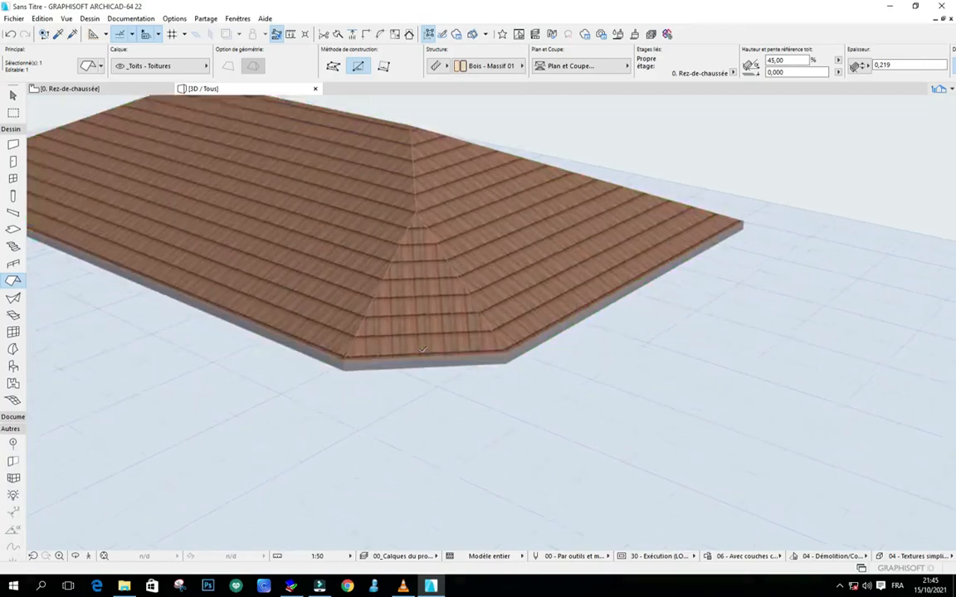
left_click(424, 352)
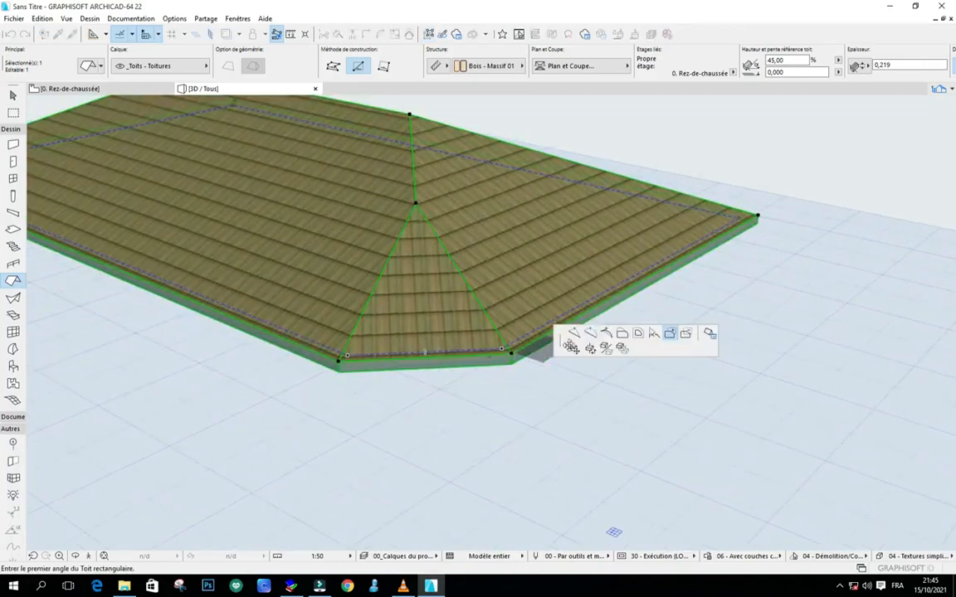
left_click(590, 333)
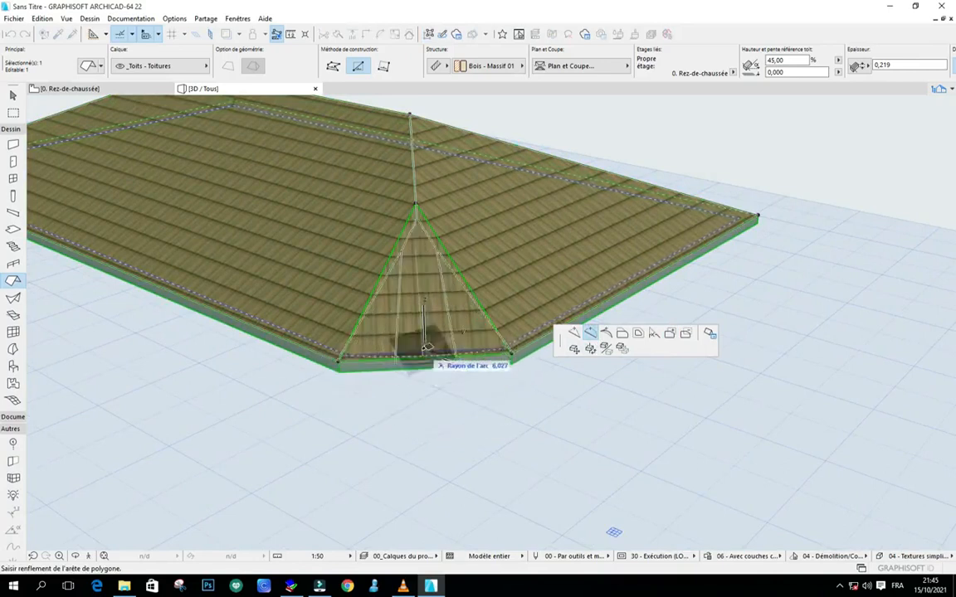
left_click(425, 350)
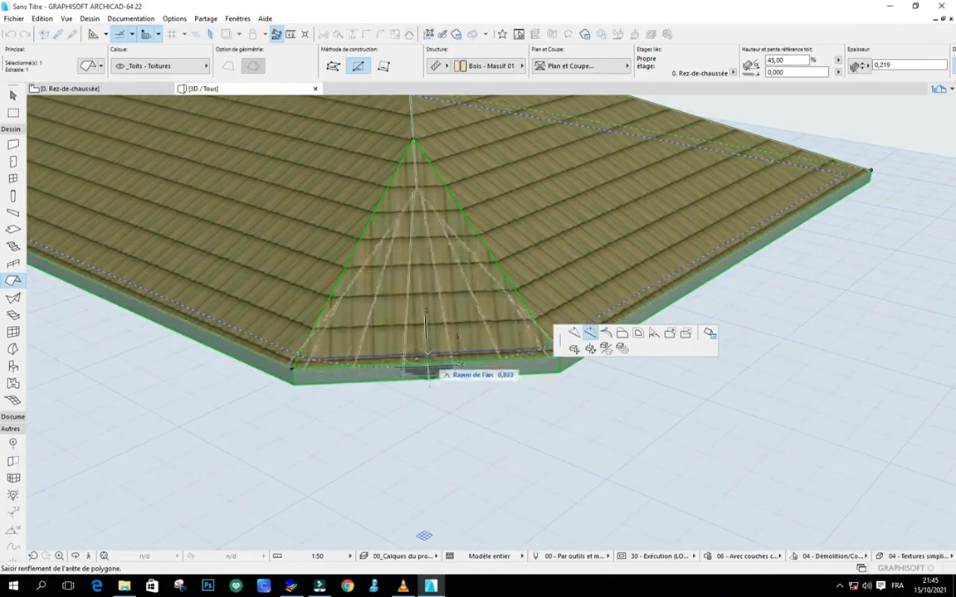
left_click(426, 357)
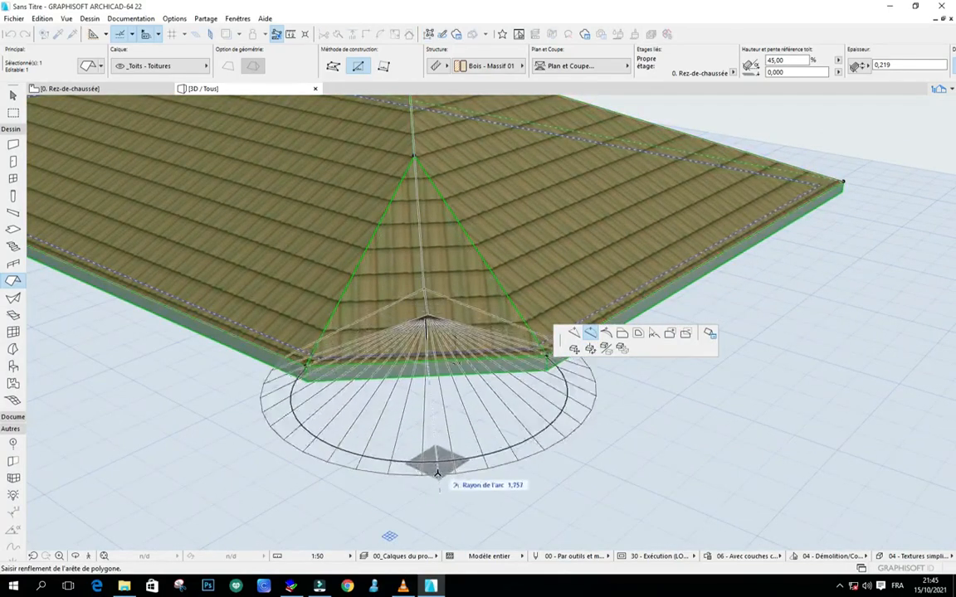
left_click(437, 497)
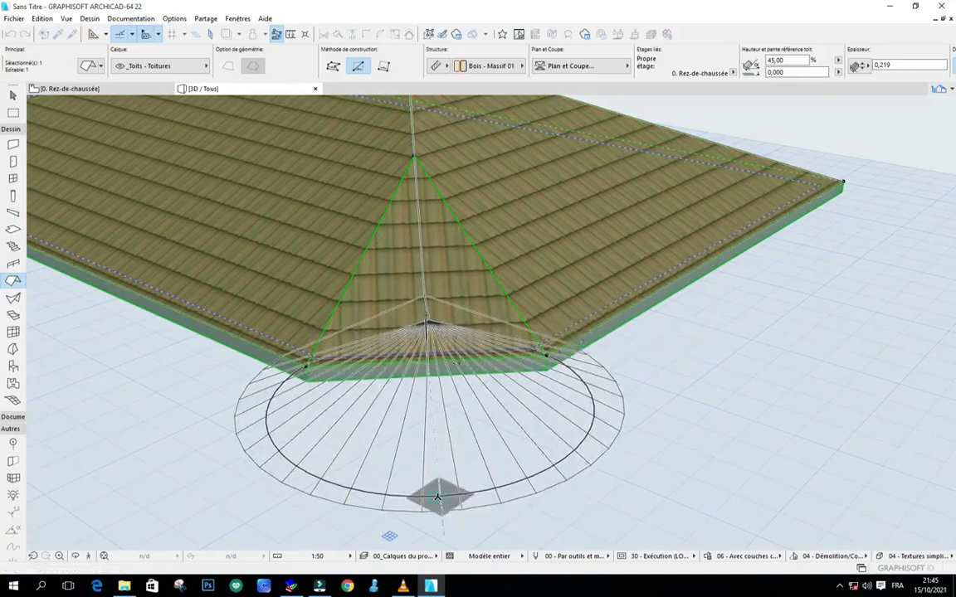
scroll(491, 294, "down", 2)
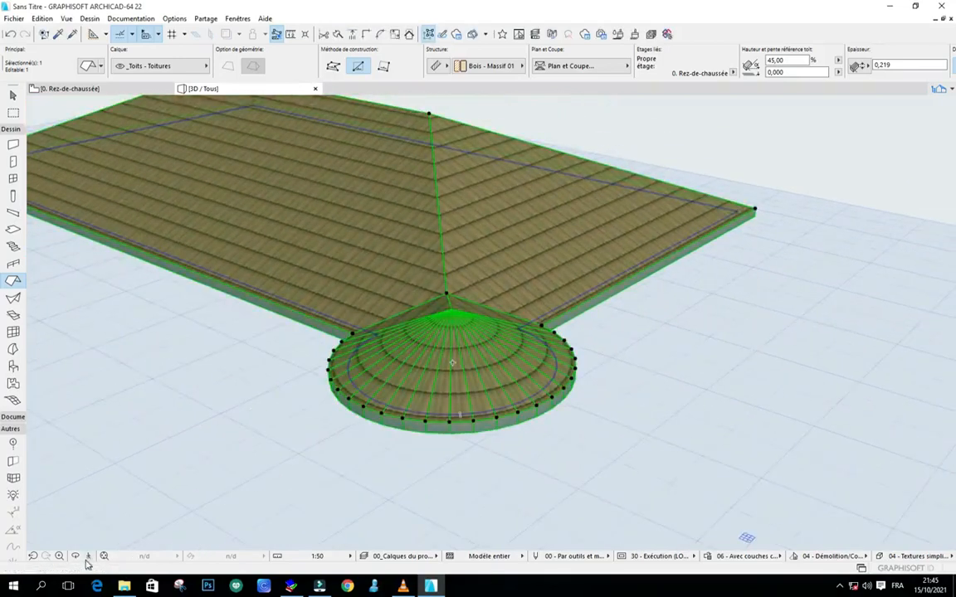
Step: Examine the conical roof surface at the rounded corner and its junction with the main roof planes
left_click(76, 555)
left_click_drag(127, 486, 491, 384)
key("Escape")
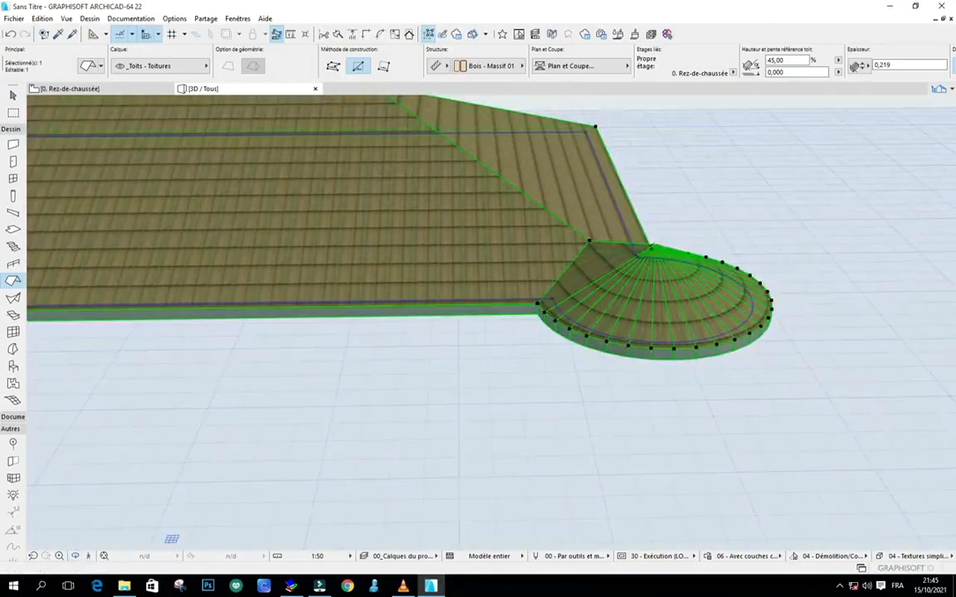
left_click(651, 243)
left_click(707, 257)
left_click(668, 287)
scroll(531, 356, "down", 5)
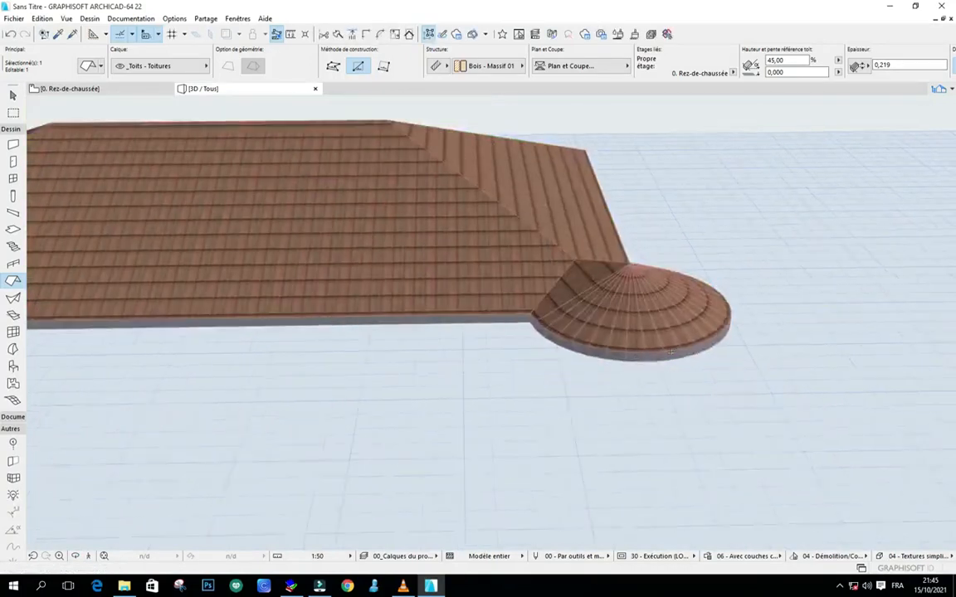
Step: Orbit around the whole roof to examine its hip ends, long slope and rounded corner from several sides
left_click(75, 556)
left_click_drag(234, 459, 410, 441)
scroll(473, 253, "up", 2)
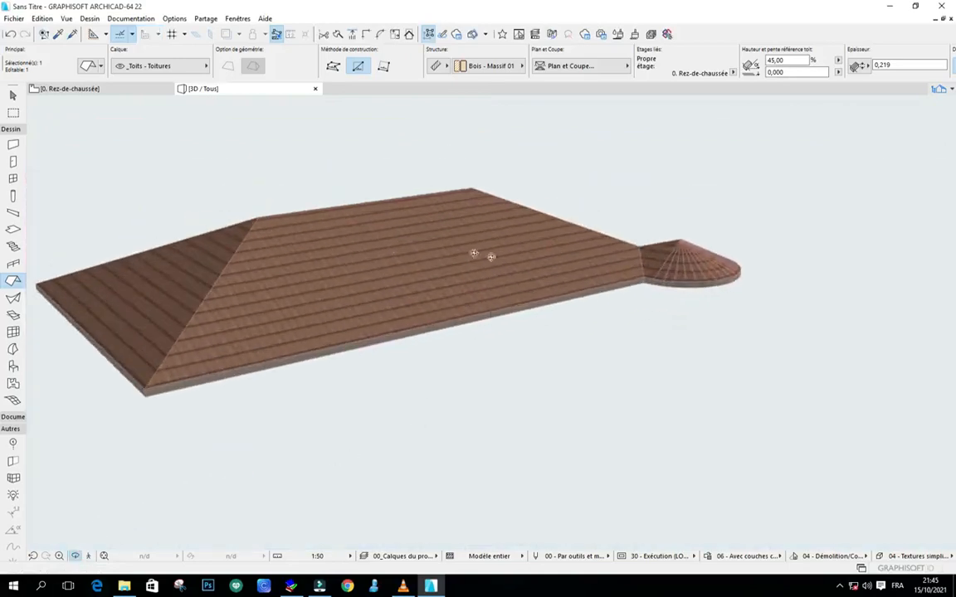
left_click_drag(513, 265, 441, 275)
scroll(583, 264, "up", 4)
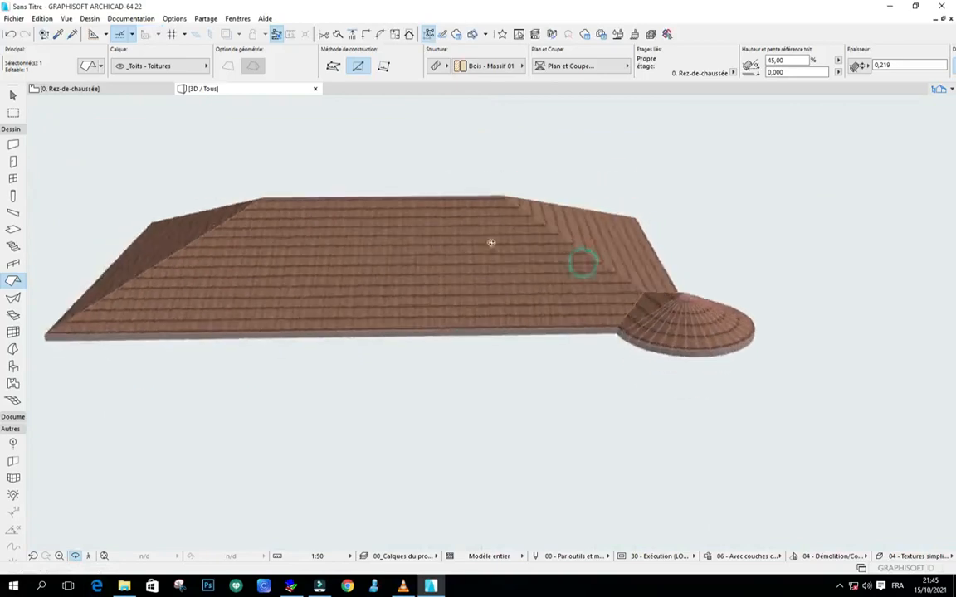
left_click_drag(491, 315, 671, 251)
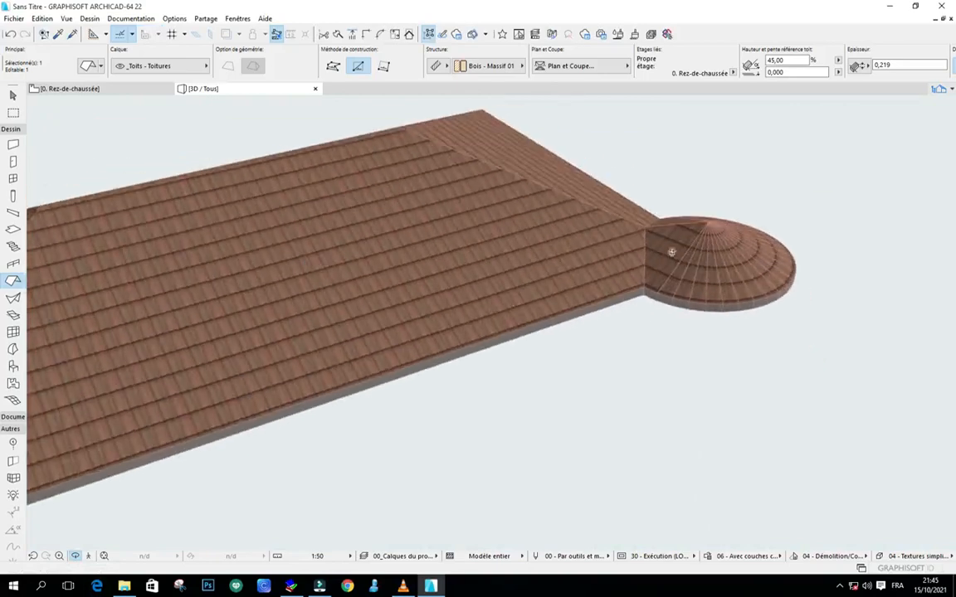
left_click_drag(755, 246, 513, 267)
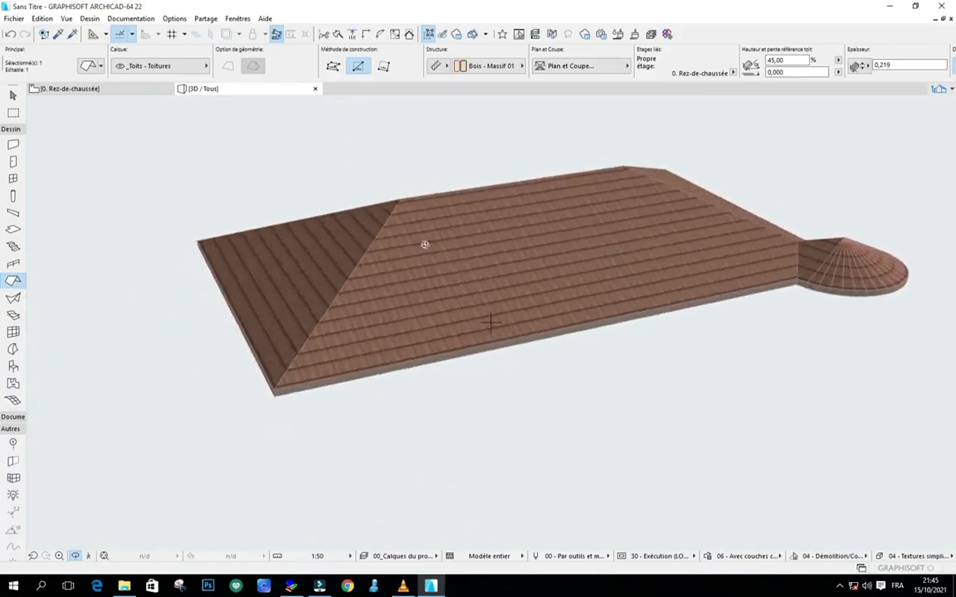
left_click_drag(430, 219, 497, 216)
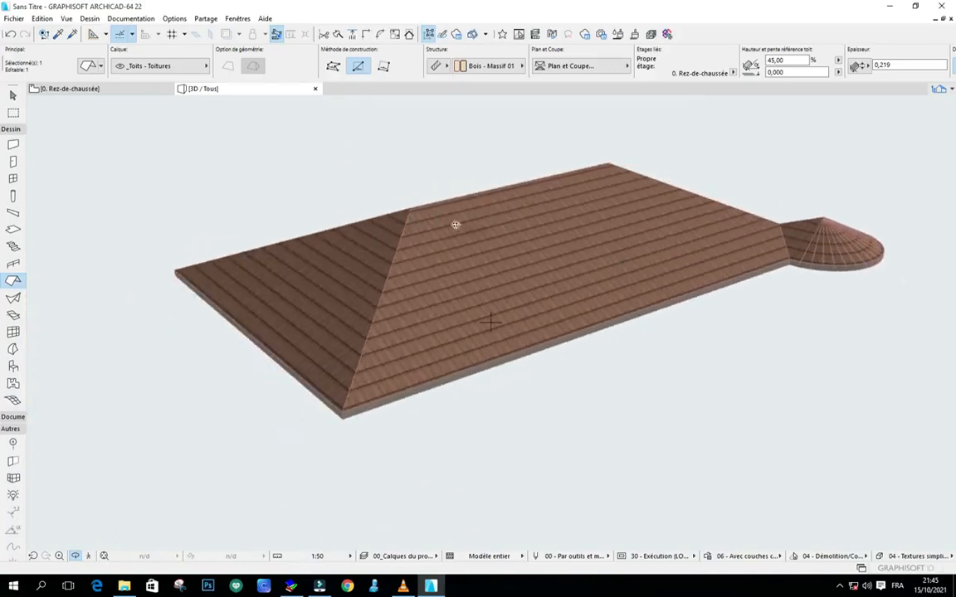
left_click_drag(616, 231, 533, 227)
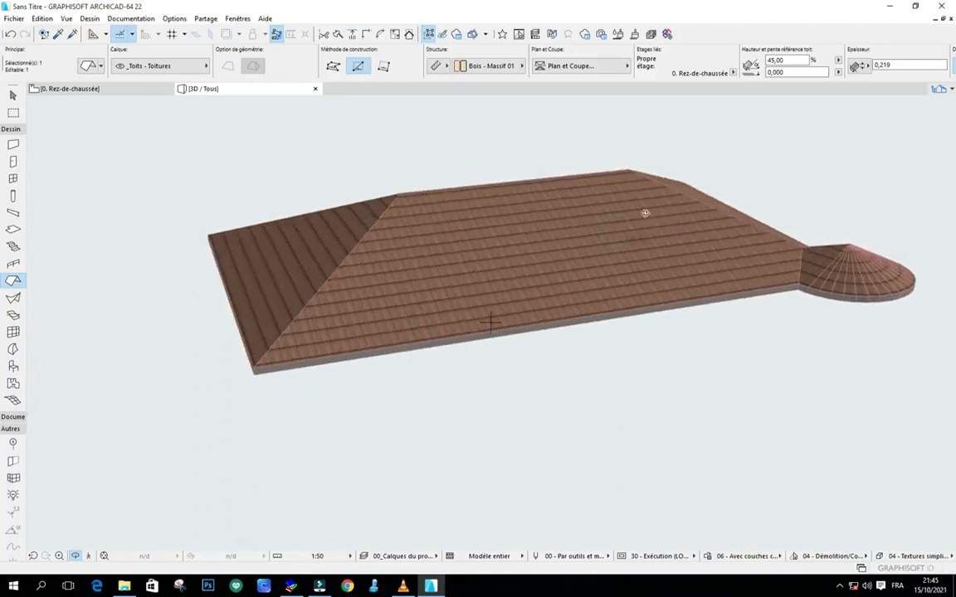
left_click_drag(637, 229, 463, 233)
key("Escape")
scroll(568, 283, "up", 1)
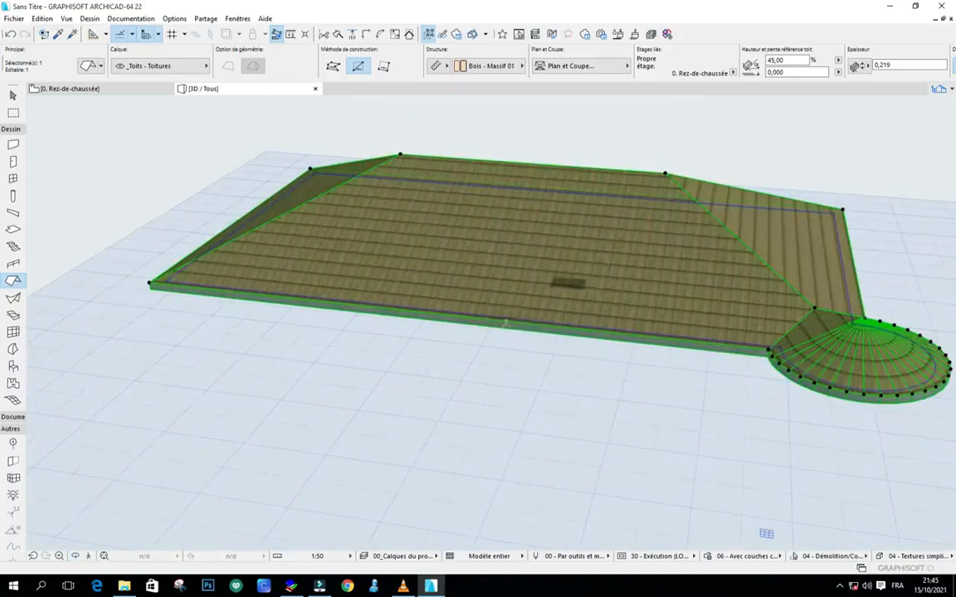
scroll(332, 240, "down", 1)
scroll(728, 203, "up", 2)
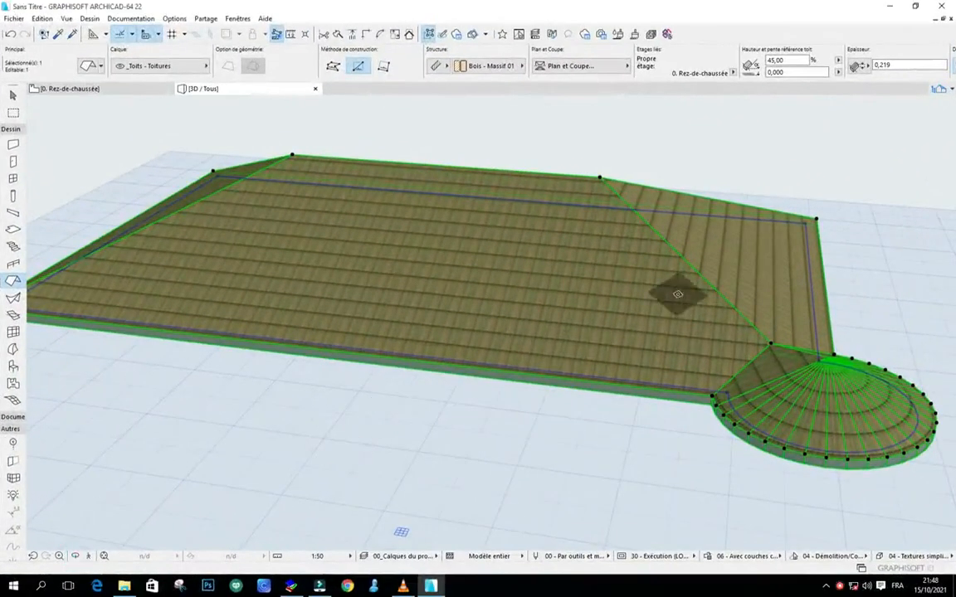
Step: Undo the corner rounding and the chamfer on the multi-plane roof
left_click(75, 556)
scroll(384, 391, "down", 4)
scroll(761, 331, "down", 1)
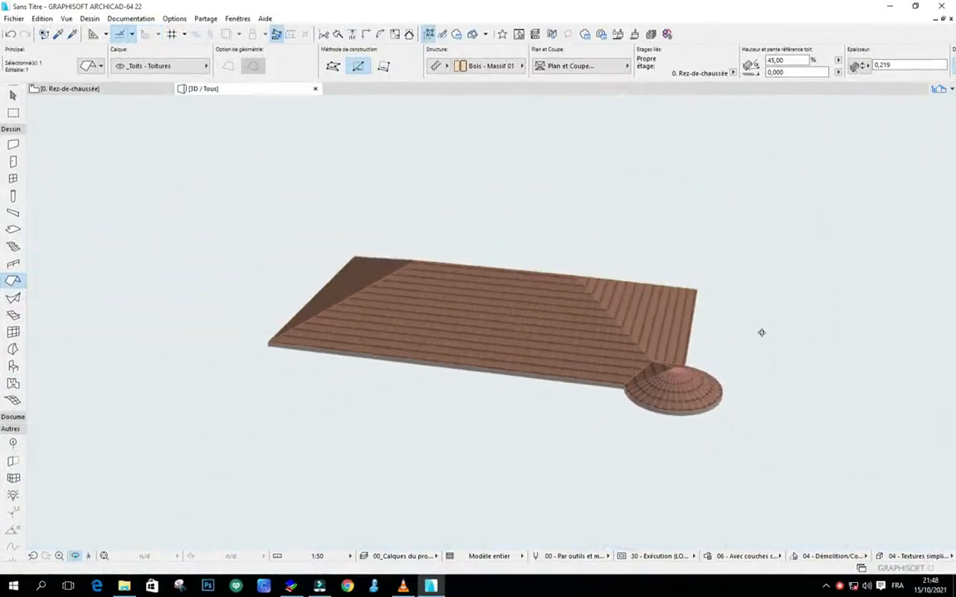
scroll(533, 341, "up", 6)
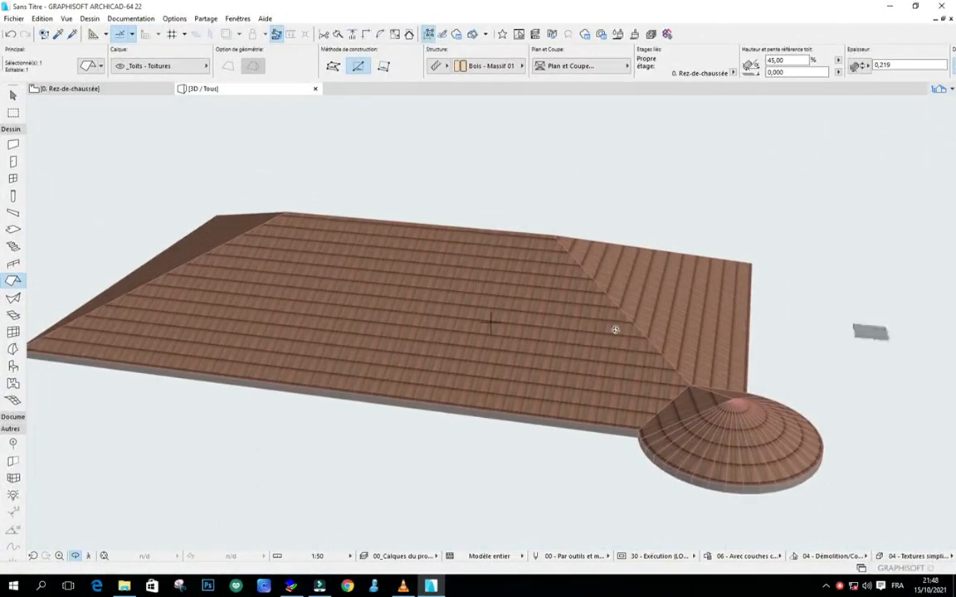
key("ctrl+a")
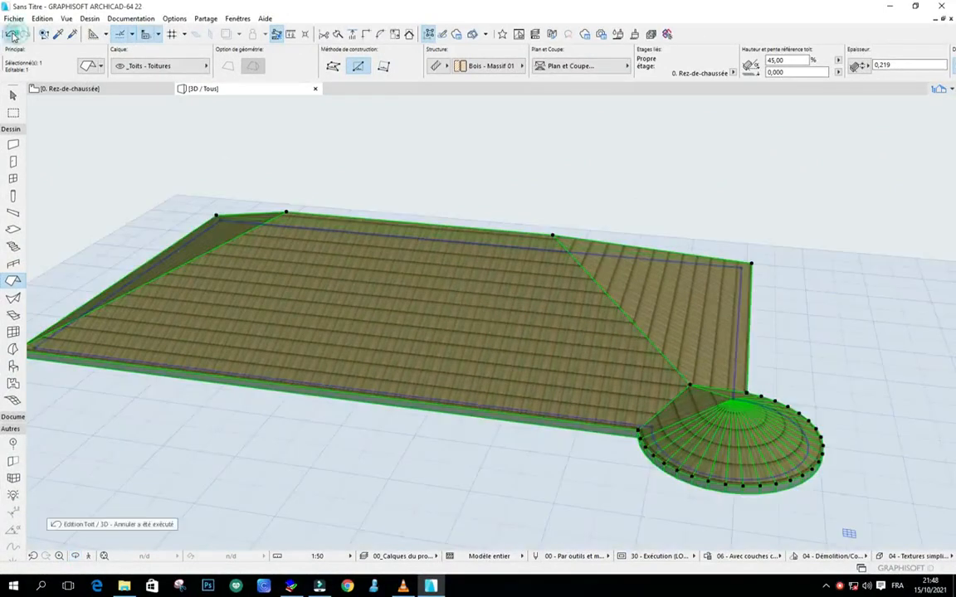
left_click(10, 34)
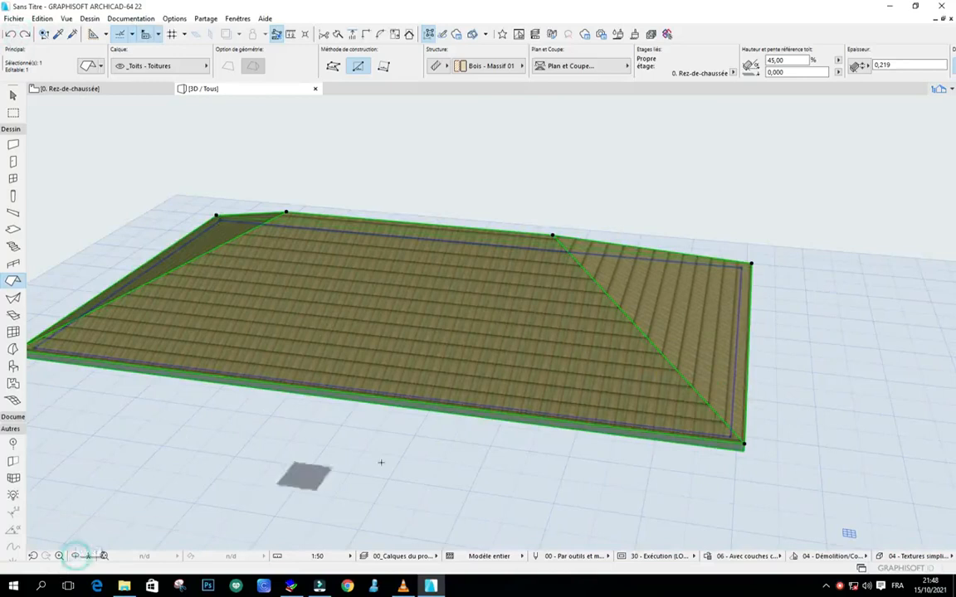
Step: Split the rectangular multi-plane roof into separate single-plane roofs, accepting the deletion of the original roof
left_click(75, 556)
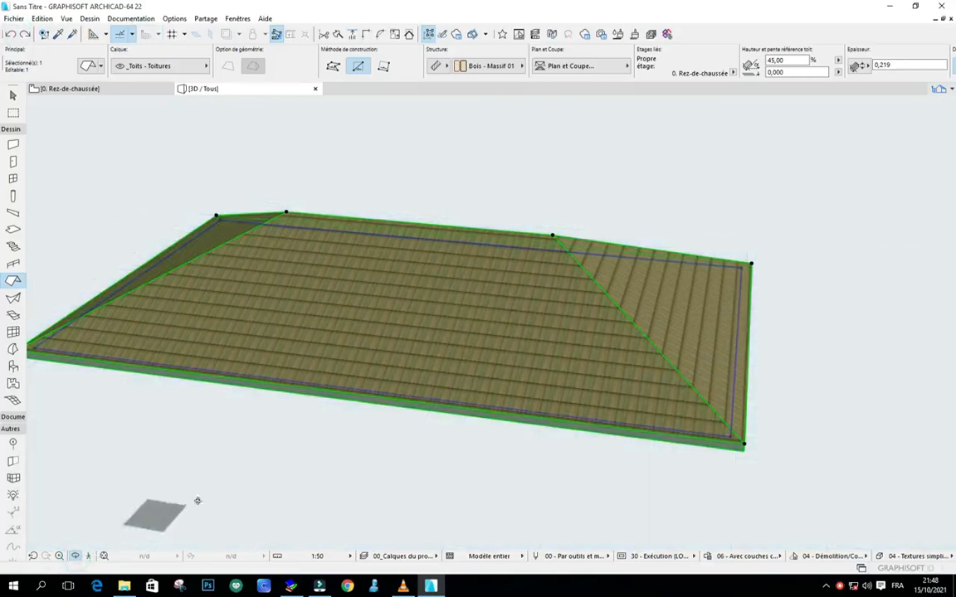
left_click_drag(249, 476, 226, 416)
scroll(348, 365, "down", 1)
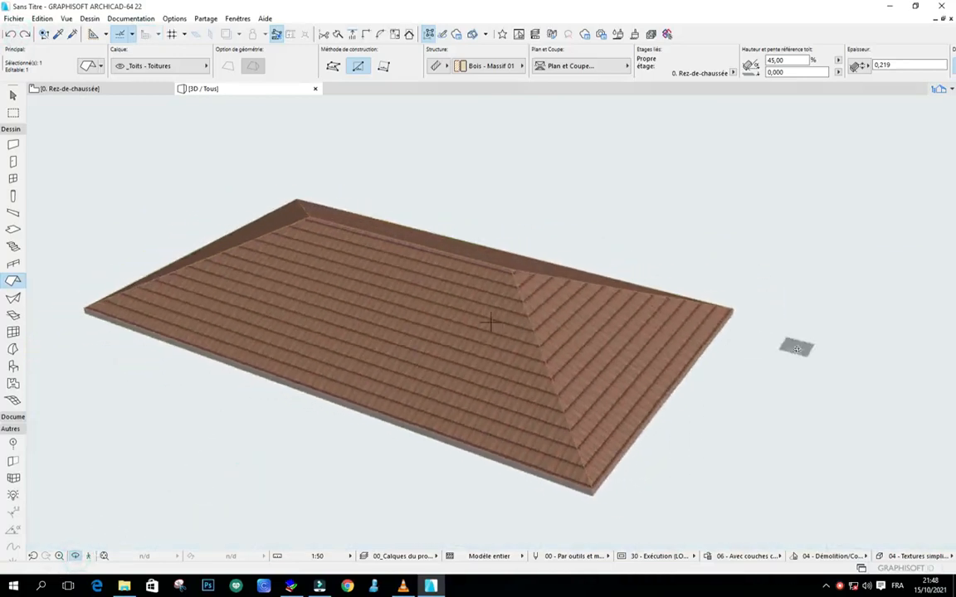
left_click_drag(797, 347, 579, 346)
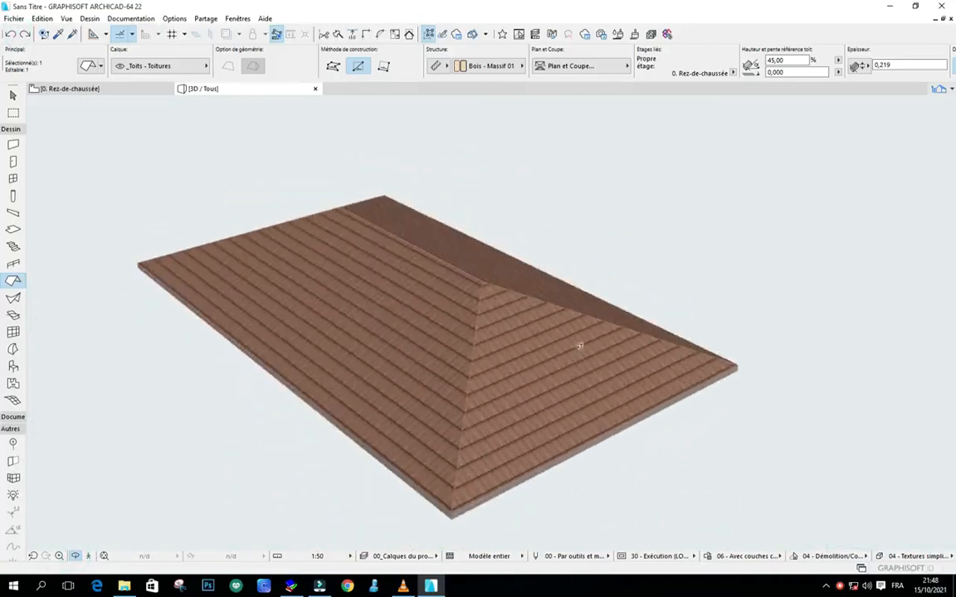
key("Escape")
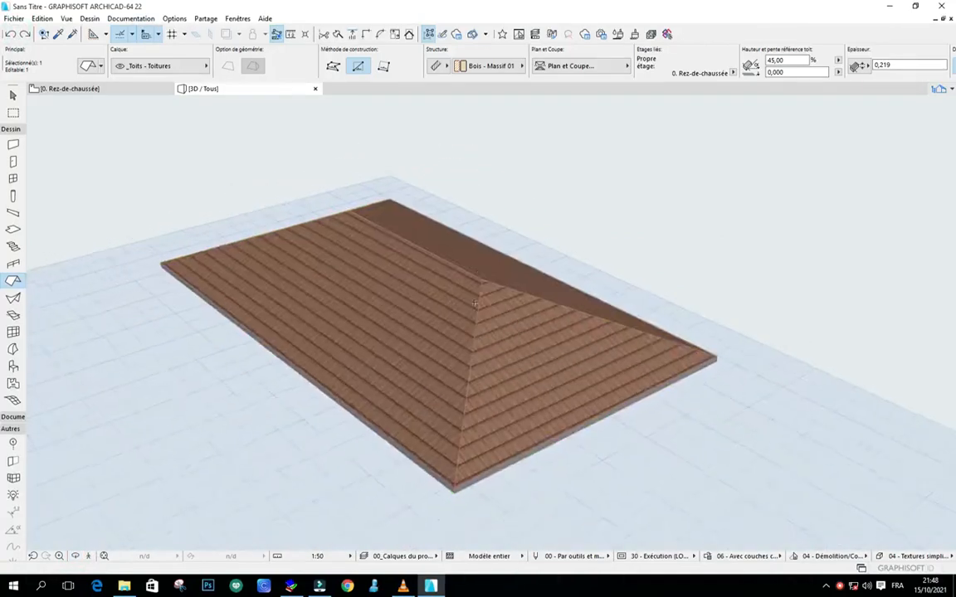
left_click(480, 285)
right_click(485, 288)
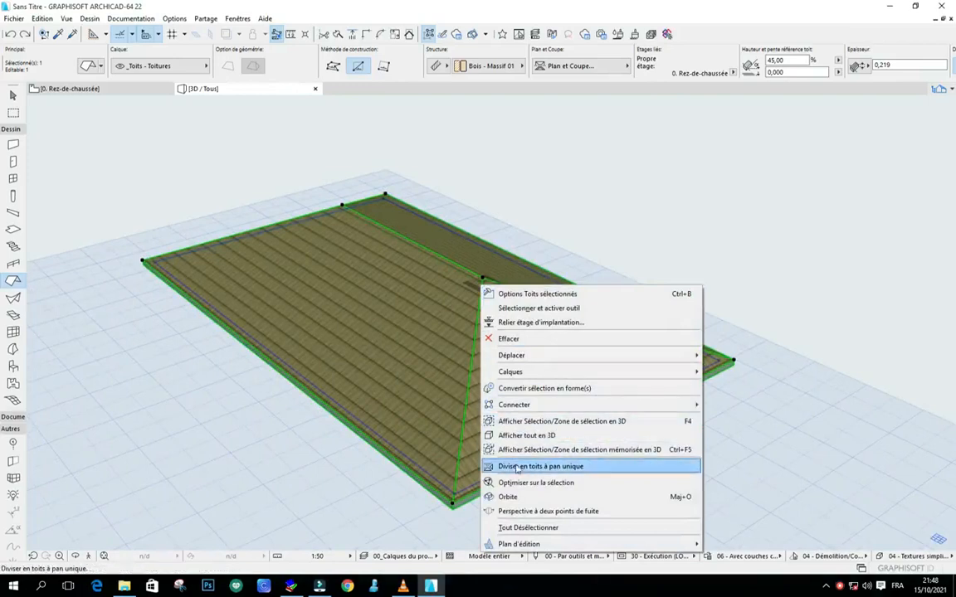
left_click(556, 470)
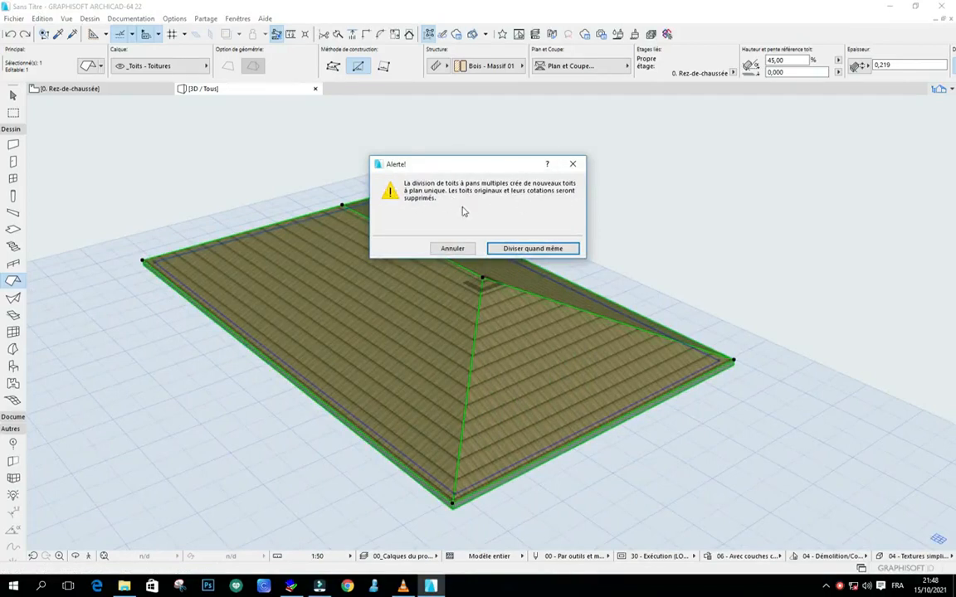
left_click(533, 249)
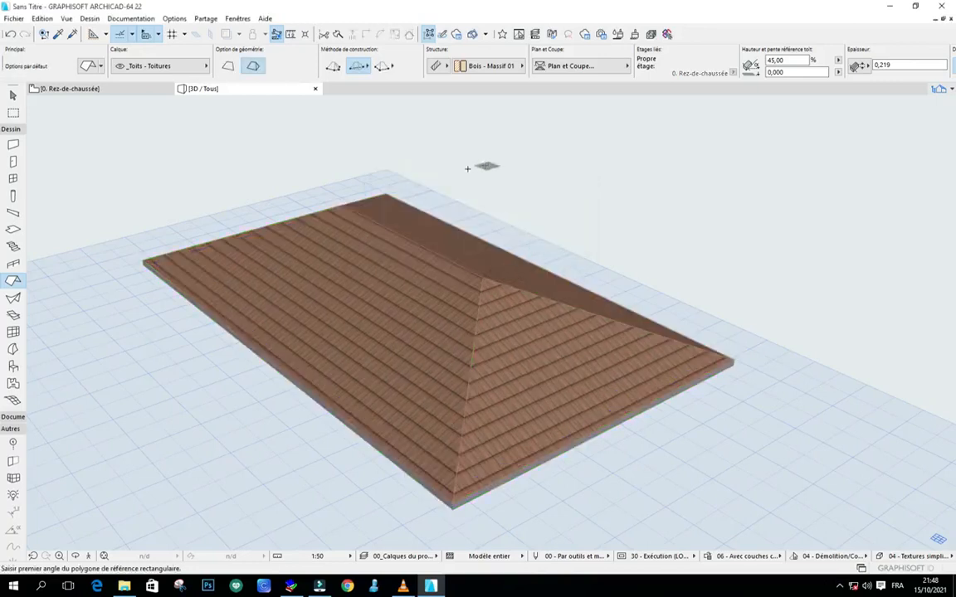
Step: Select the front long slope, the near hip end and the rear slope of the split roof to check that they are separate, then clear the selection
scroll(431, 192, "down", 2)
scroll(397, 212, "up", 2)
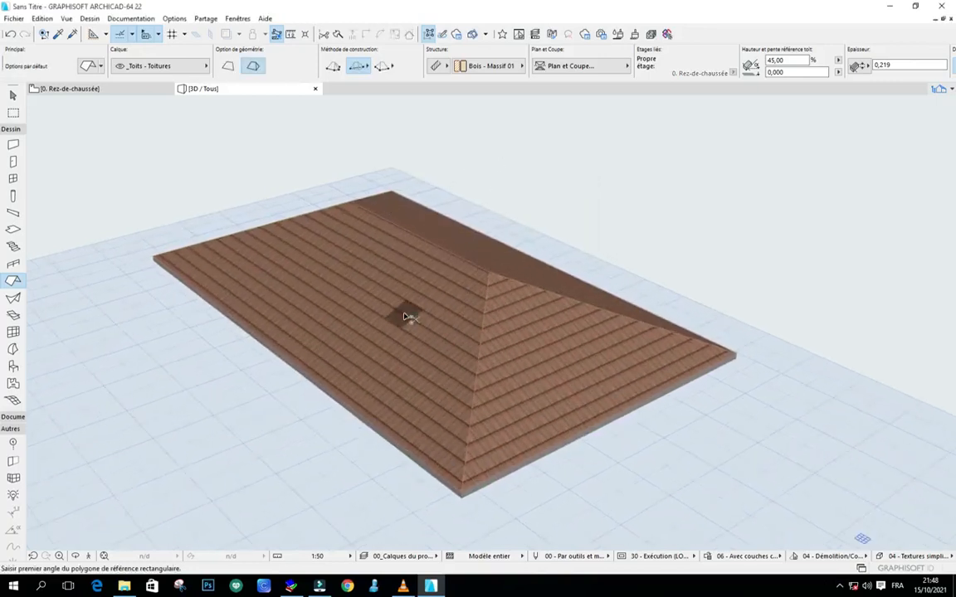
left_click(419, 281, "shift")
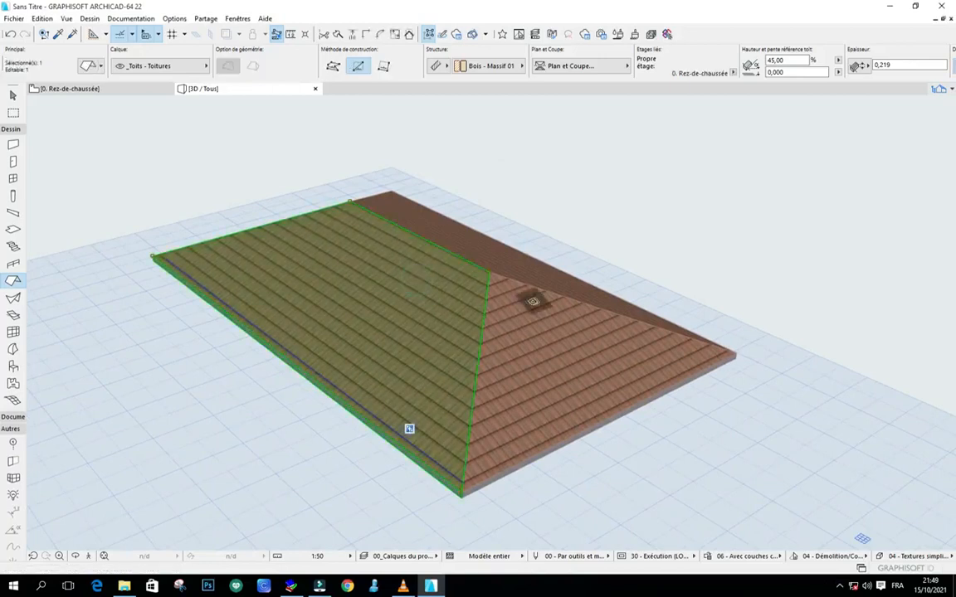
left_click(569, 179)
left_click(405, 324, "shift")
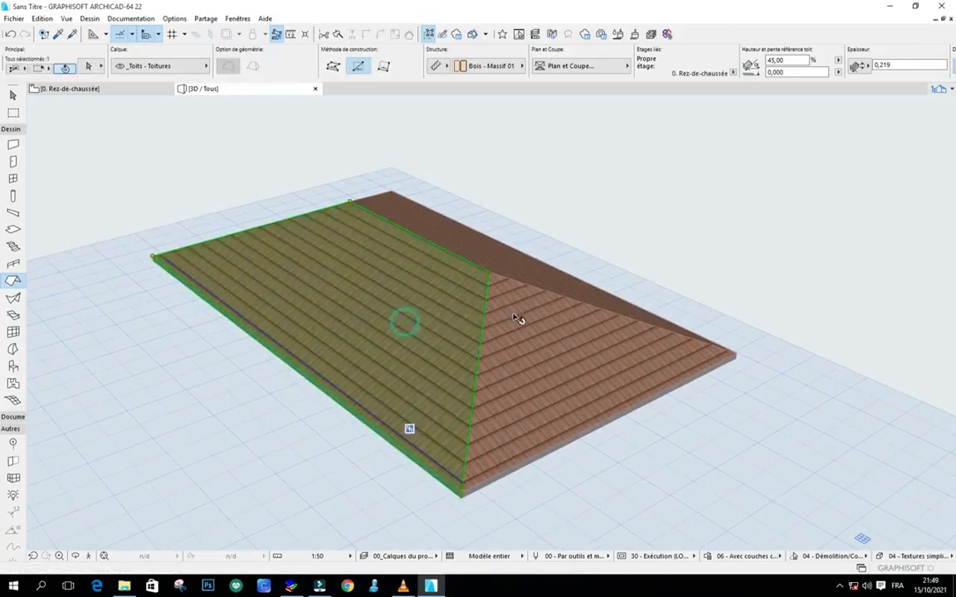
left_click(514, 308, "shift")
left_click(480, 253, "shift")
scroll(479, 253, "down", 1)
middle_click_drag(345, 161, 408, 214)
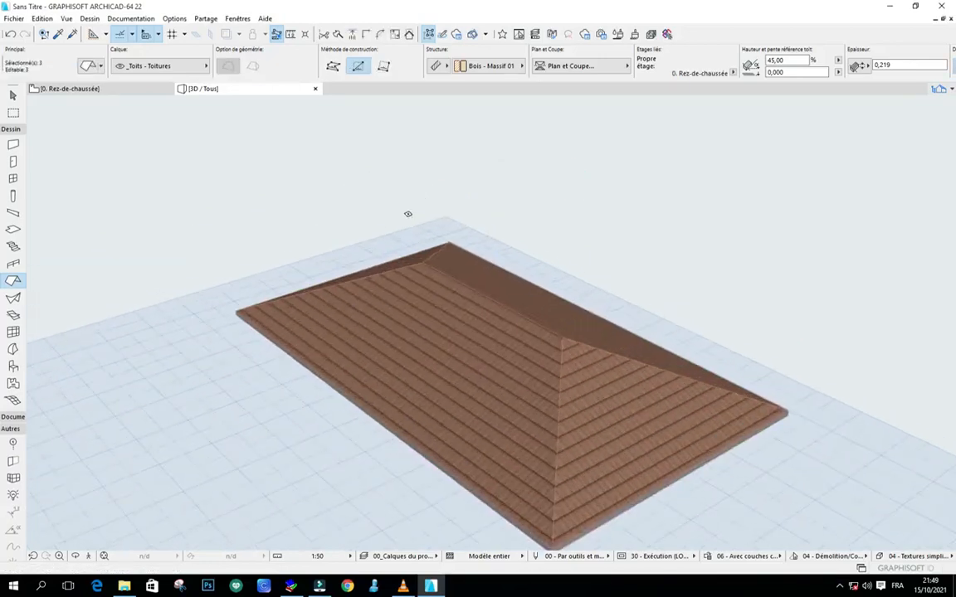
left_click(546, 190)
Step: Delete the front trapezoidal roof plane and the adjoining triangular hip-end plane
left_click(431, 336, "shift")
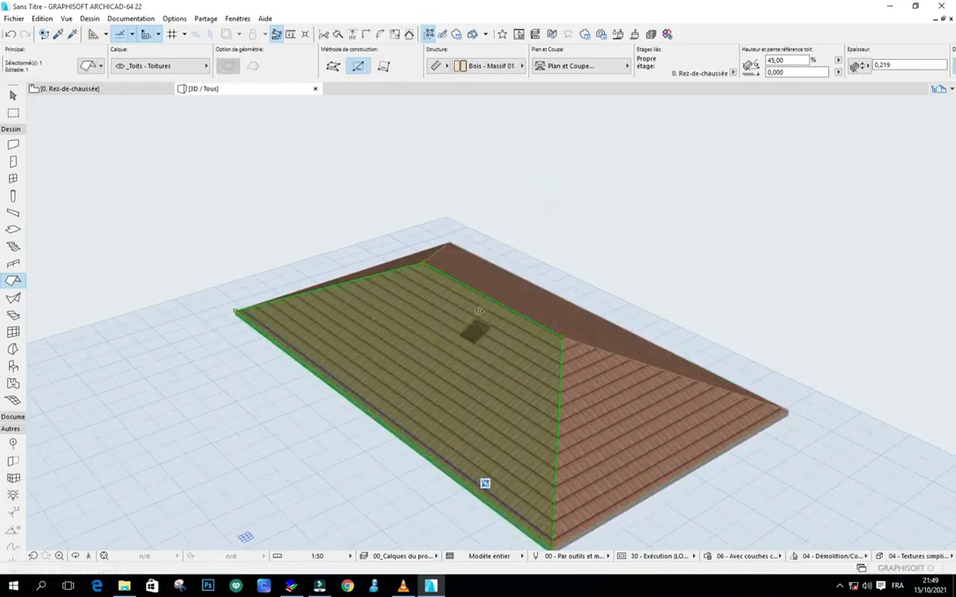
key("Delete")
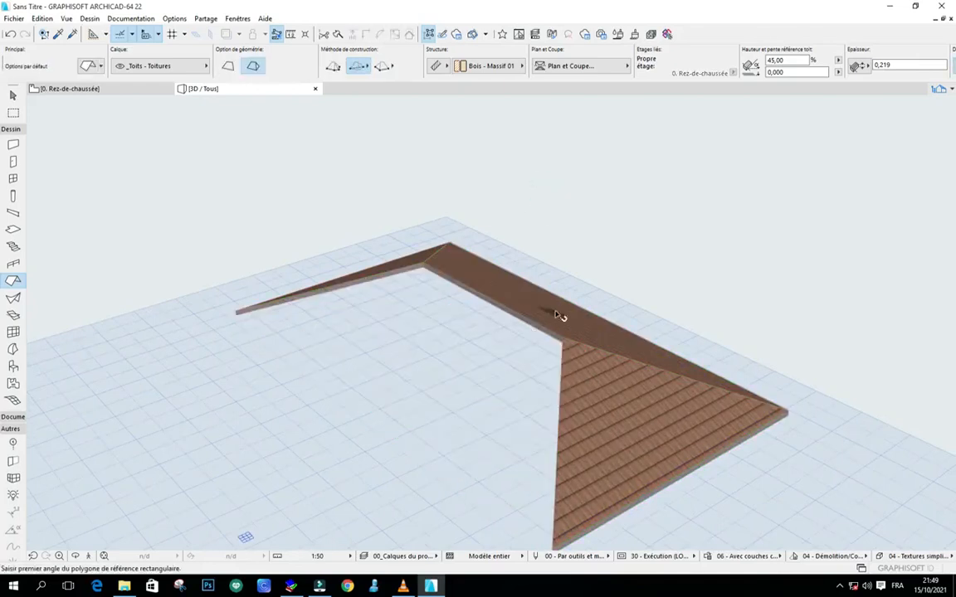
left_click(584, 367, "shift")
key("Delete")
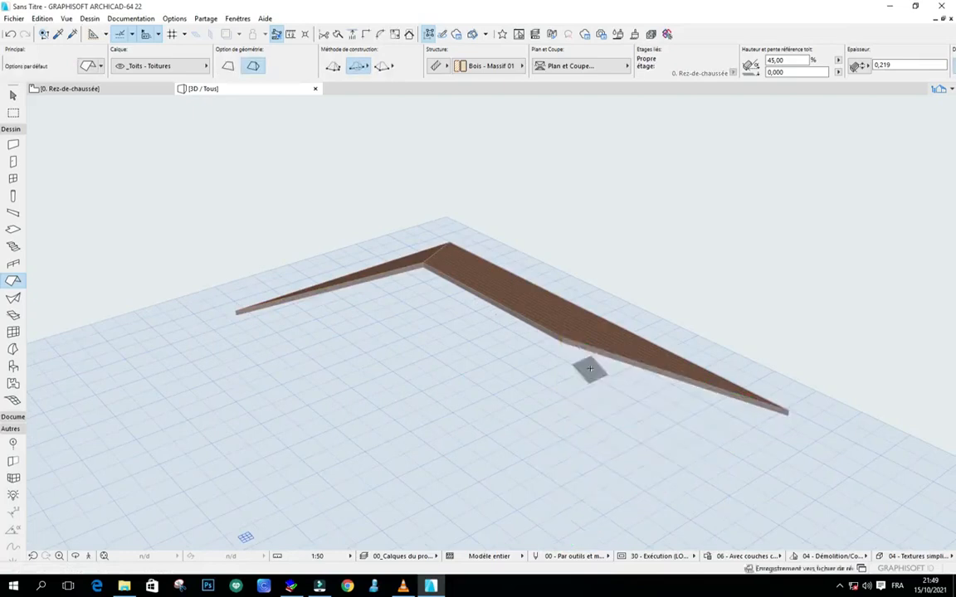
scroll(360, 194, "down", 1)
scroll(444, 304, "up", 2)
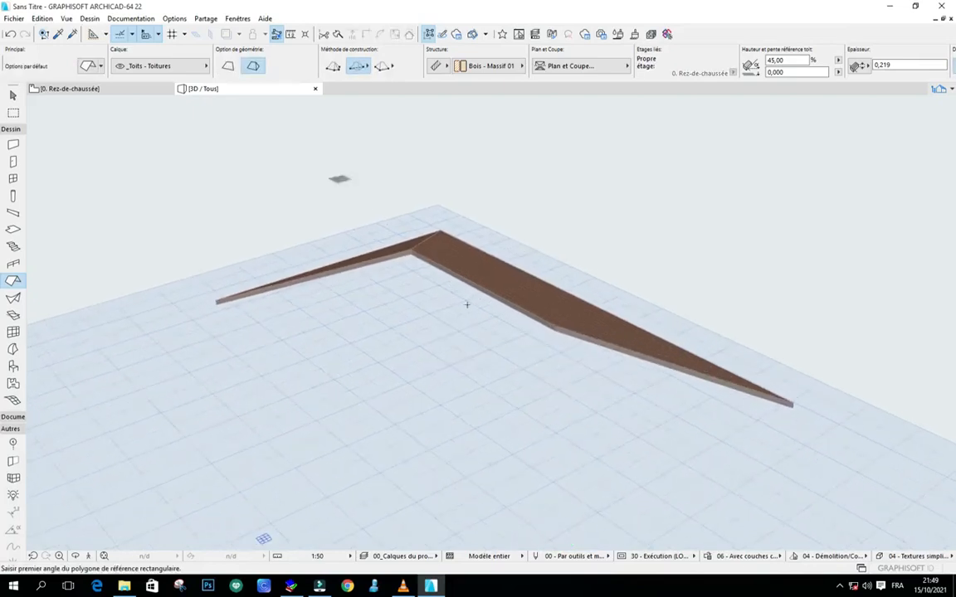
scroll(423, 222, "down", 1)
scroll(427, 284, "up", 2)
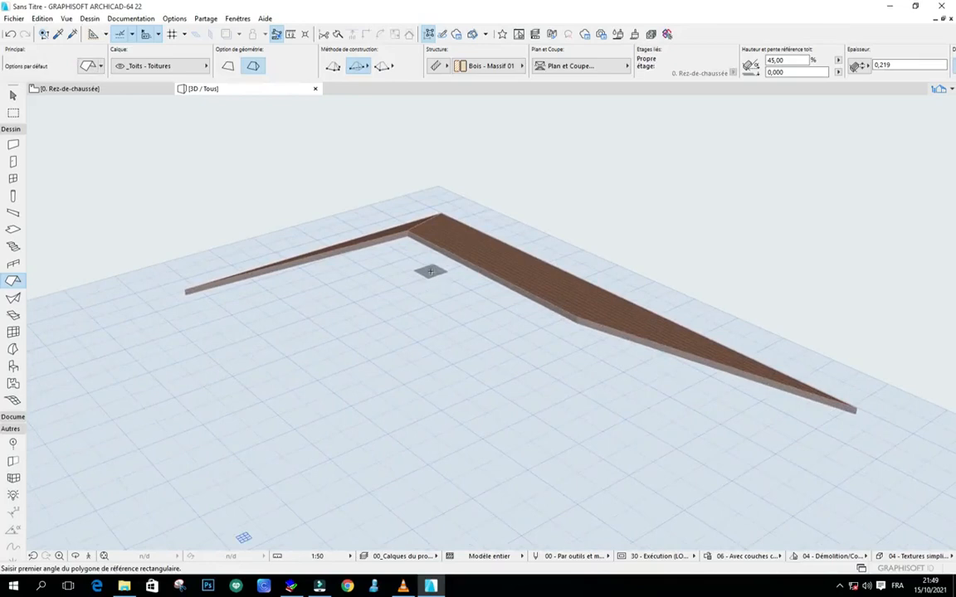
scroll(486, 176, "down", 1)
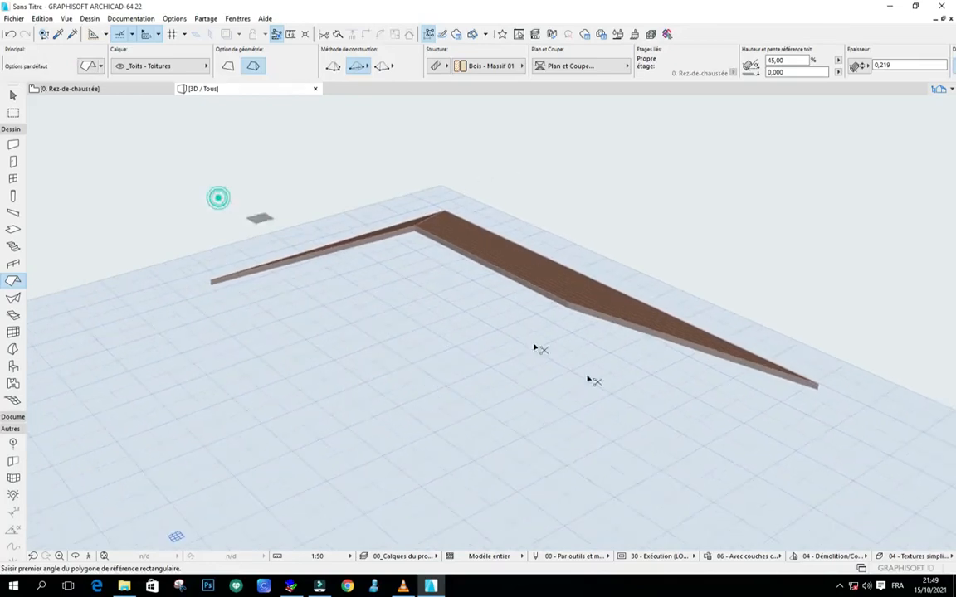